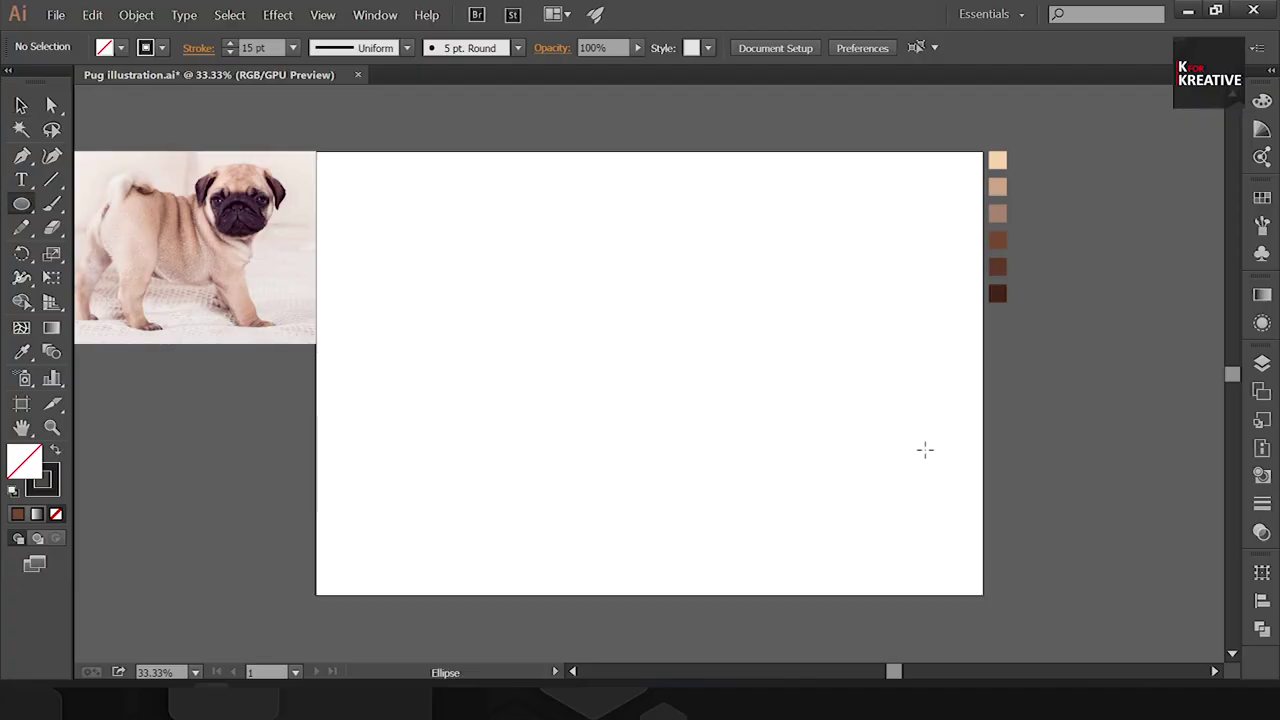
Step: Draw a teardrop nose on the head oval and fill it dark grey
{"action": "key", "text": "a"}
{"action": "left_click", "coordinate": [804, 438]}
{"action": "key", "text": "v"}
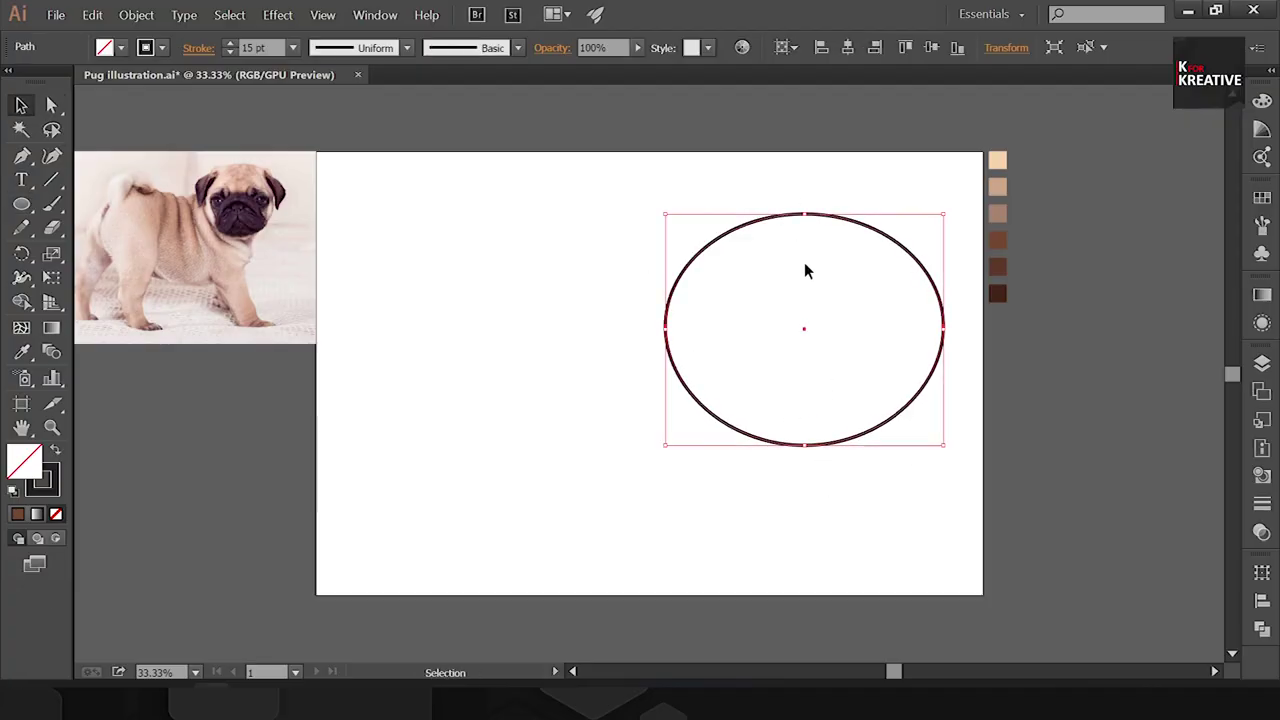
{"action": "key", "text": "ctrl+c"}
{"action": "key", "text": "ctrl+f"}
{"action": "left_click_drag", "start_coordinate": [946, 211], "coordinate": [869, 289]}
{"action": "key", "text": "a"}
{"action": "key", "text": "ctrl+equal"}
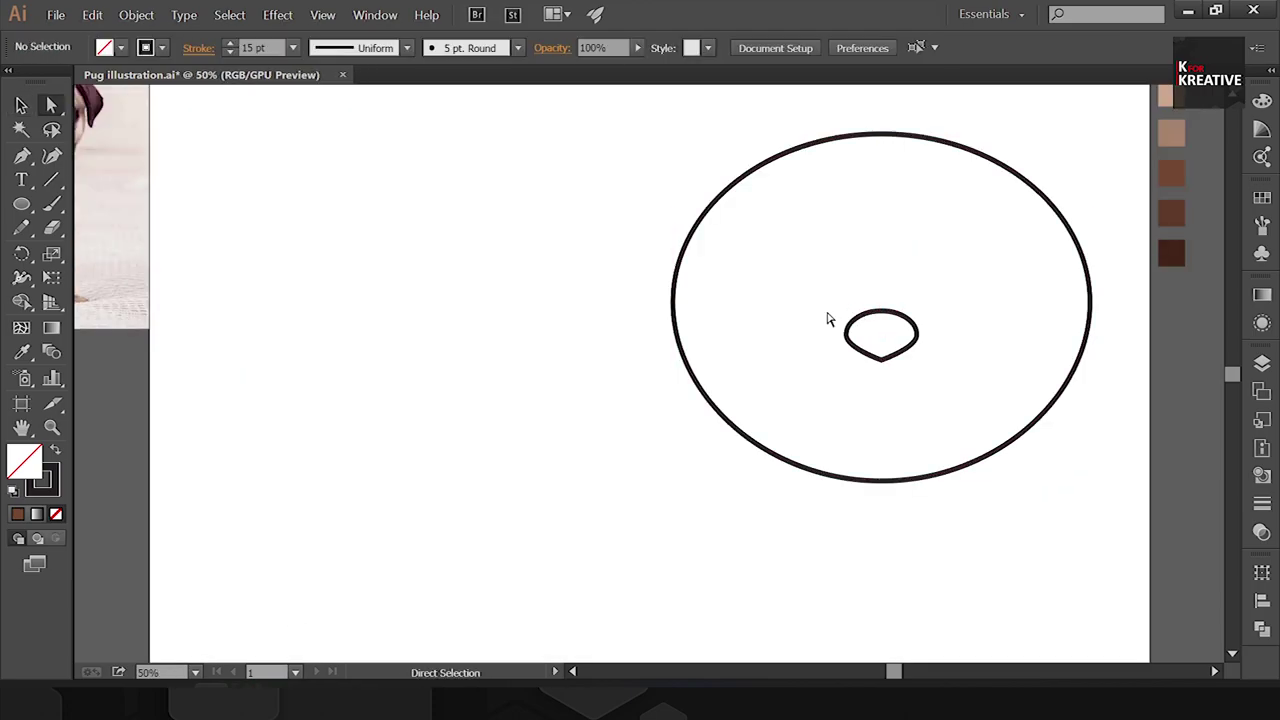
{"action": "left_click", "coordinate": [915, 343]}
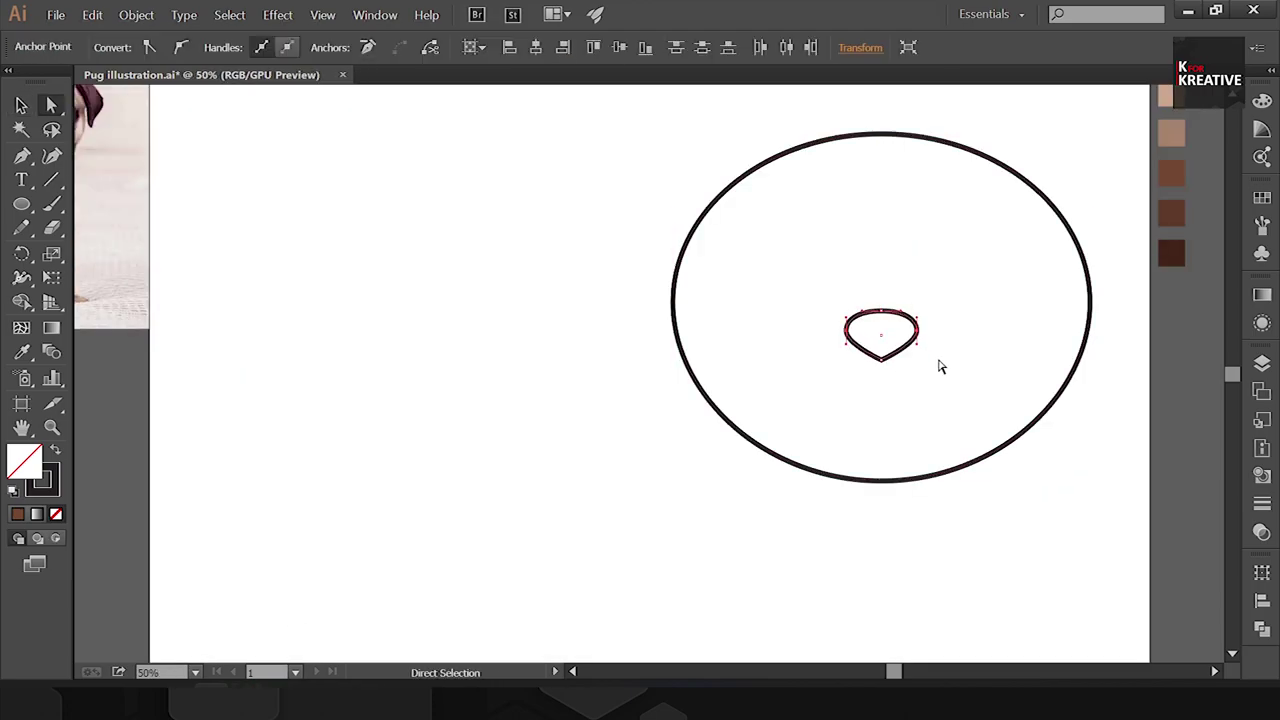
{"action": "key", "text": "v"}
{"action": "left_click", "coordinate": [1262, 197]}
{"action": "left_click", "coordinate": [1100, 294]}
Step: Pen-draw a brown left muzzle lobe curving down from the nose
{"action": "key", "text": "i"}
{"action": "left_click", "coordinate": [1172, 205]}
{"action": "key", "text": "p"}
{"action": "left_click", "coordinate": [880, 328]}
{"action": "left_click_drag", "start_coordinate": [763, 473], "coordinate": [640, 489]}
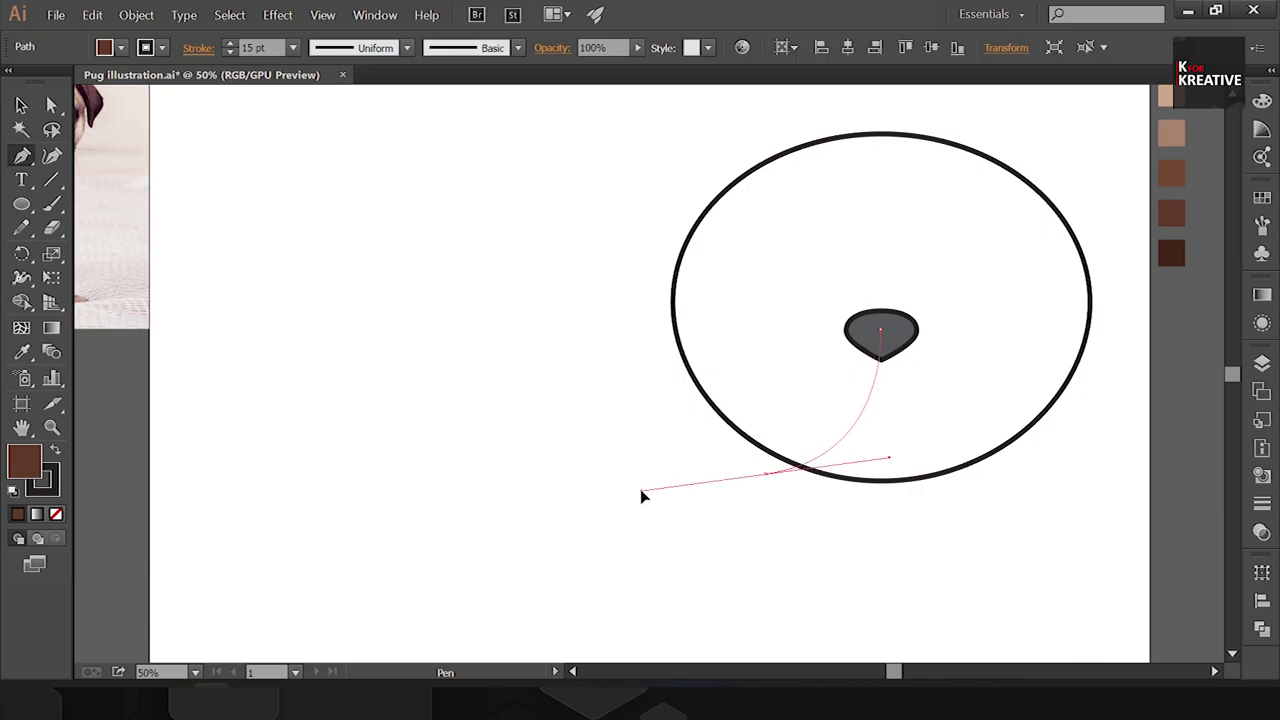
{"action": "left_click_drag", "start_coordinate": [880, 328], "coordinate": [994, 394]}
{"action": "key", "text": "a"}
{"action": "mouse_move", "coordinate": [900, 457]}
{"action": "left_mouse_down"}
{"action": "mouse_move", "coordinate": [920, 487]}
{"action": "mouse_move", "coordinate": [894, 517]}
{"action": "left_mouse_up"}
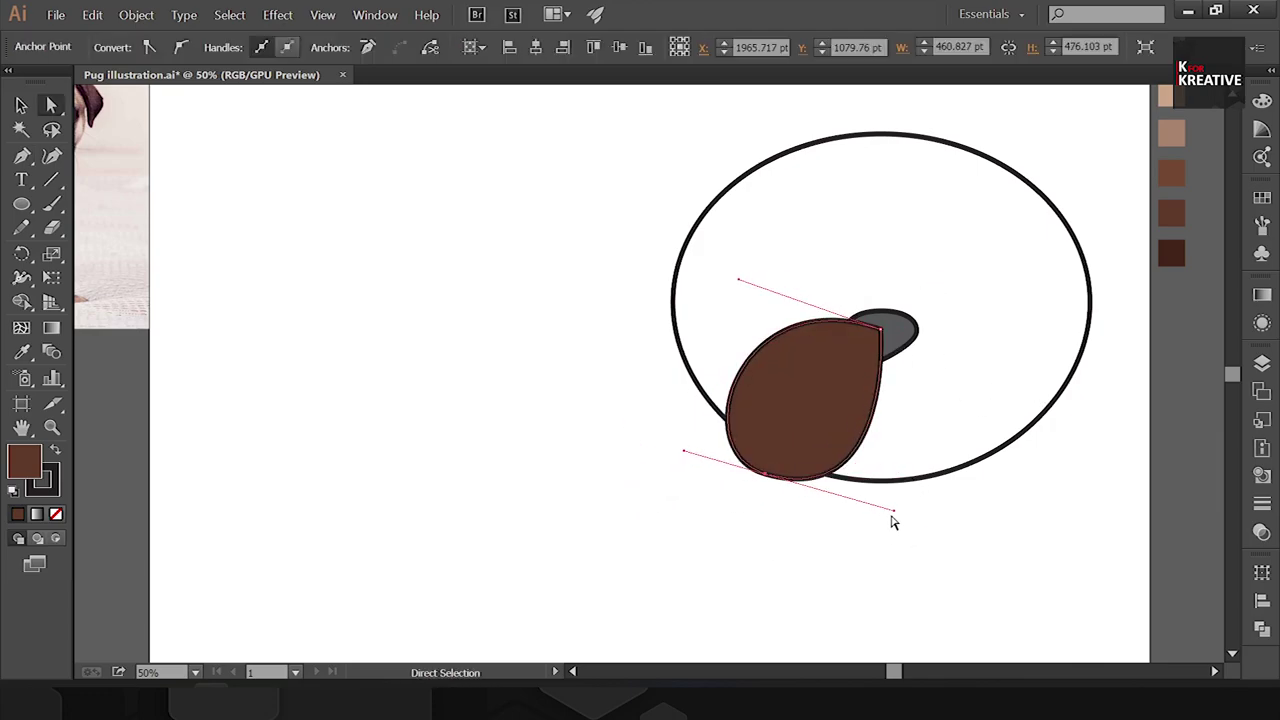
{"action": "key", "text": "v"}
Step: Reflect a copy of the lobe to the right and add a middle muzzle piece
{"action": "left_click", "coordinate": [857, 414]}
{"action": "right_click", "coordinate": [857, 414]}
{"action": "left_click", "coordinate": [1066, 486]}
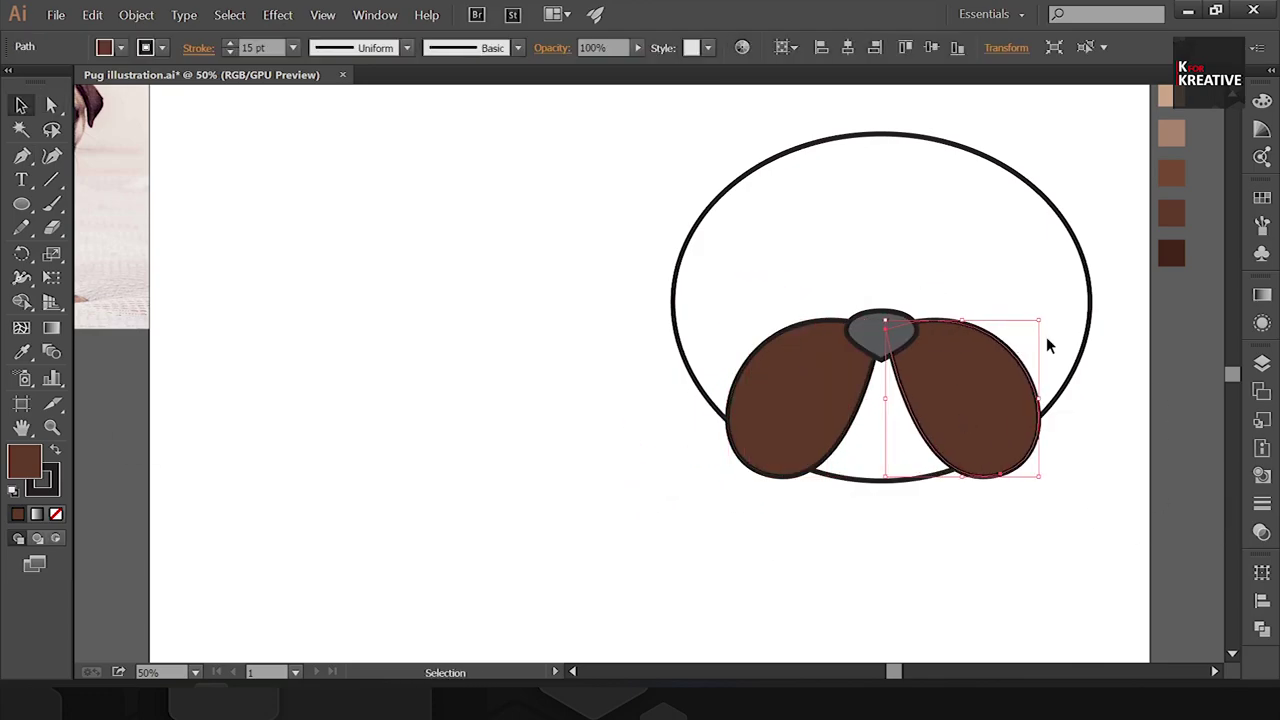
{"action": "key", "text": "p"}
{"action": "left_click", "coordinate": [850, 308]}
{"action": "left_click_drag", "start_coordinate": [958, 428], "coordinate": [932, 503]}
{"action": "key", "text": "v"}
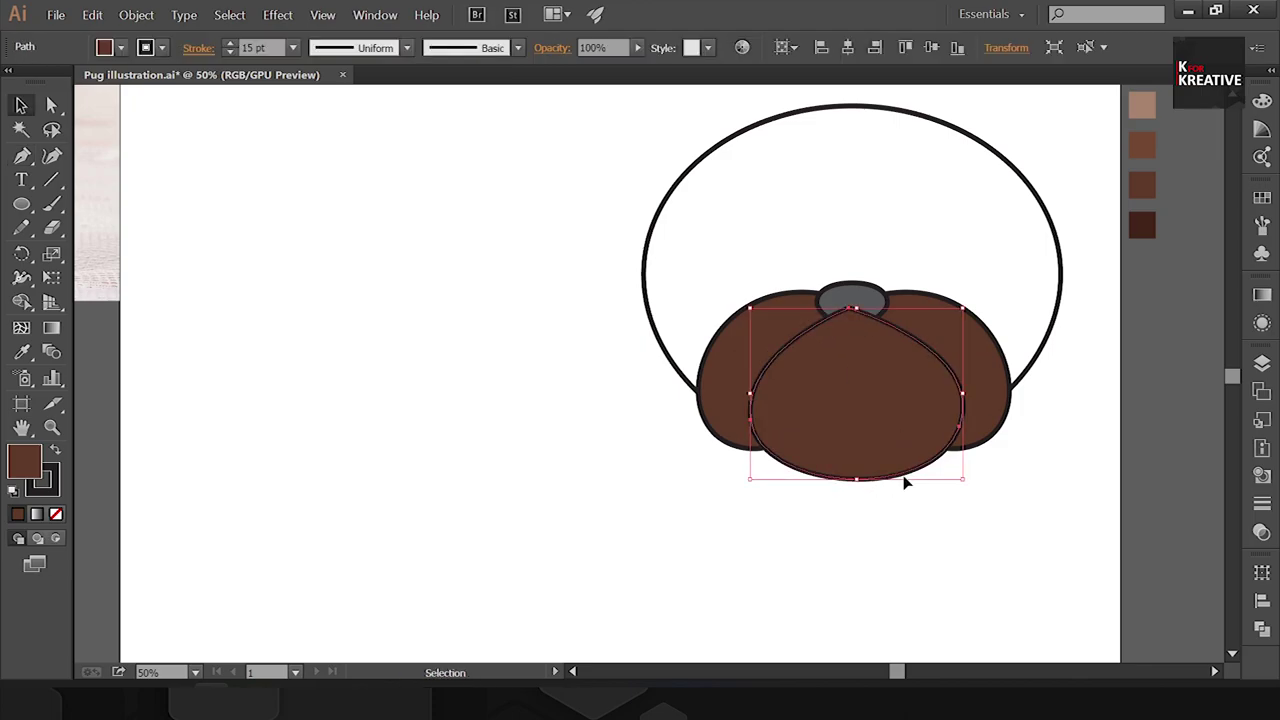
Step: Fill the large head oval with tan
{"action": "key", "text": "ctrl+minus"}
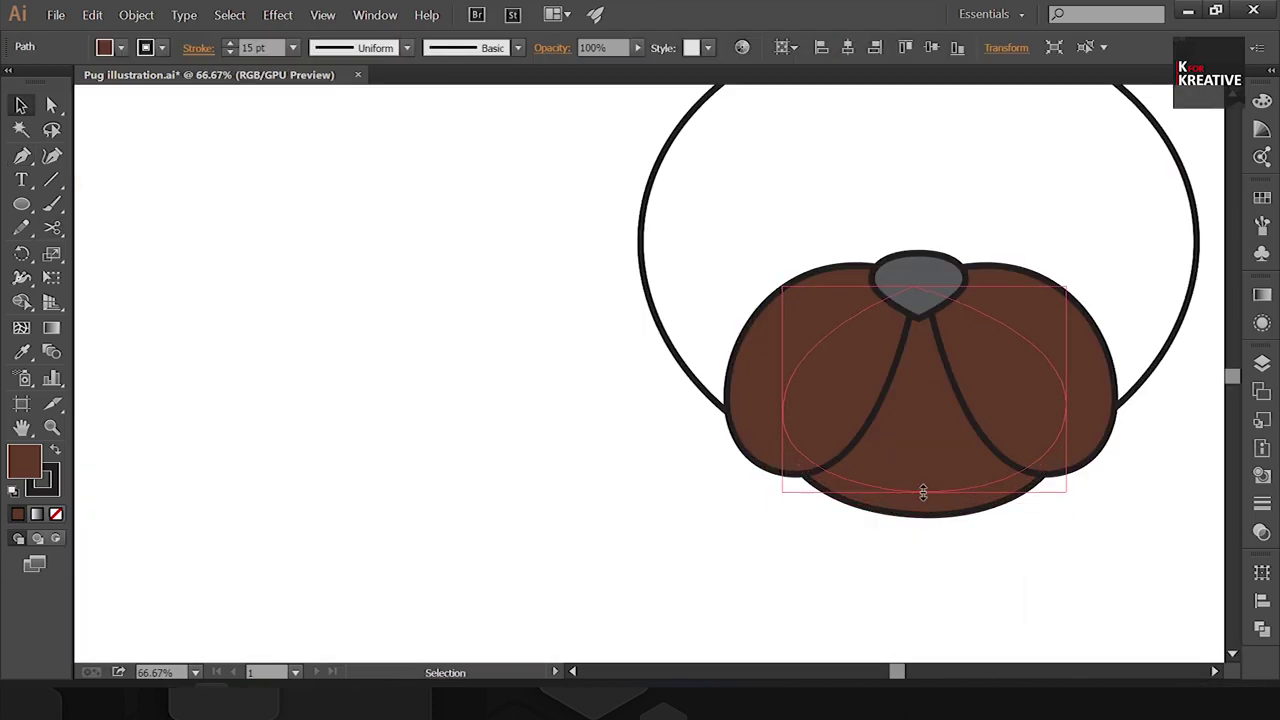
{"action": "key", "text": "a"}
{"action": "left_click", "coordinate": [787, 216]}
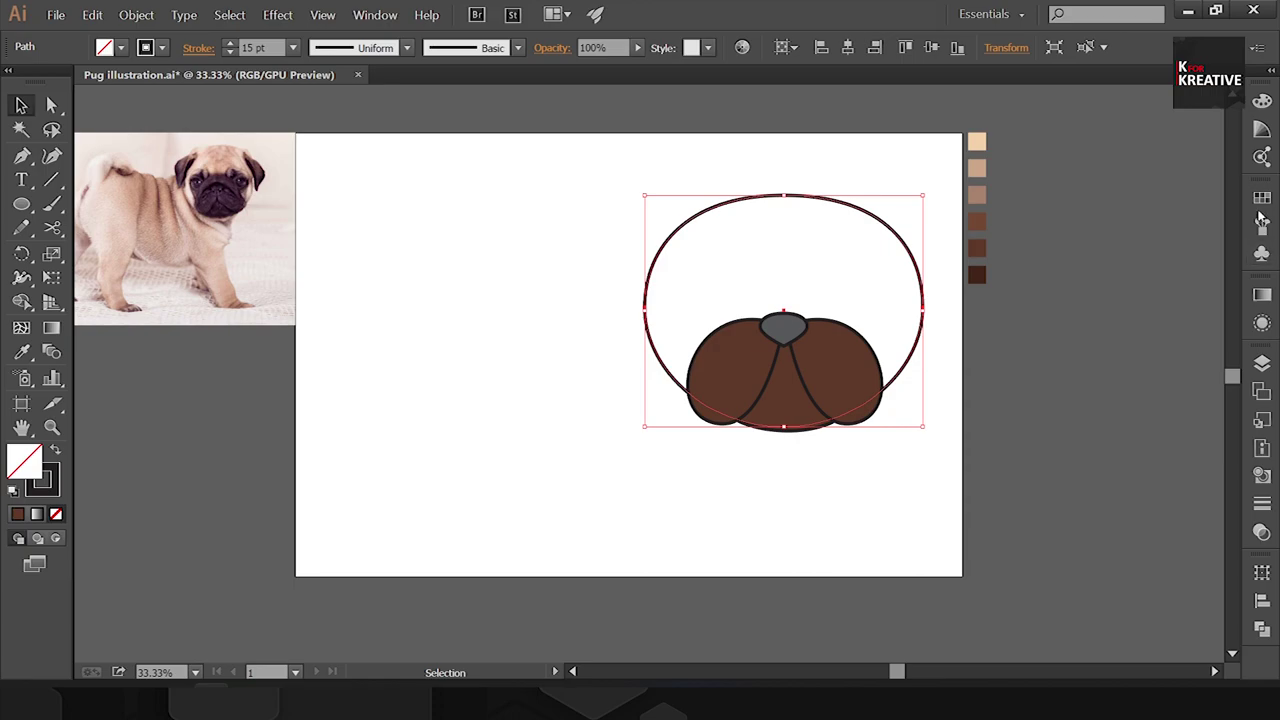
{"action": "left_click", "coordinate": [1262, 197]}
{"action": "left_click", "coordinate": [1006, 208]}
Step: Pen-draw the left and right floppy ears on the sides of the head
{"action": "key", "text": "p"}
{"action": "left_click", "coordinate": [688, 268]}
{"action": "left_click_drag", "start_coordinate": [642, 285], "coordinate": [620, 290]}
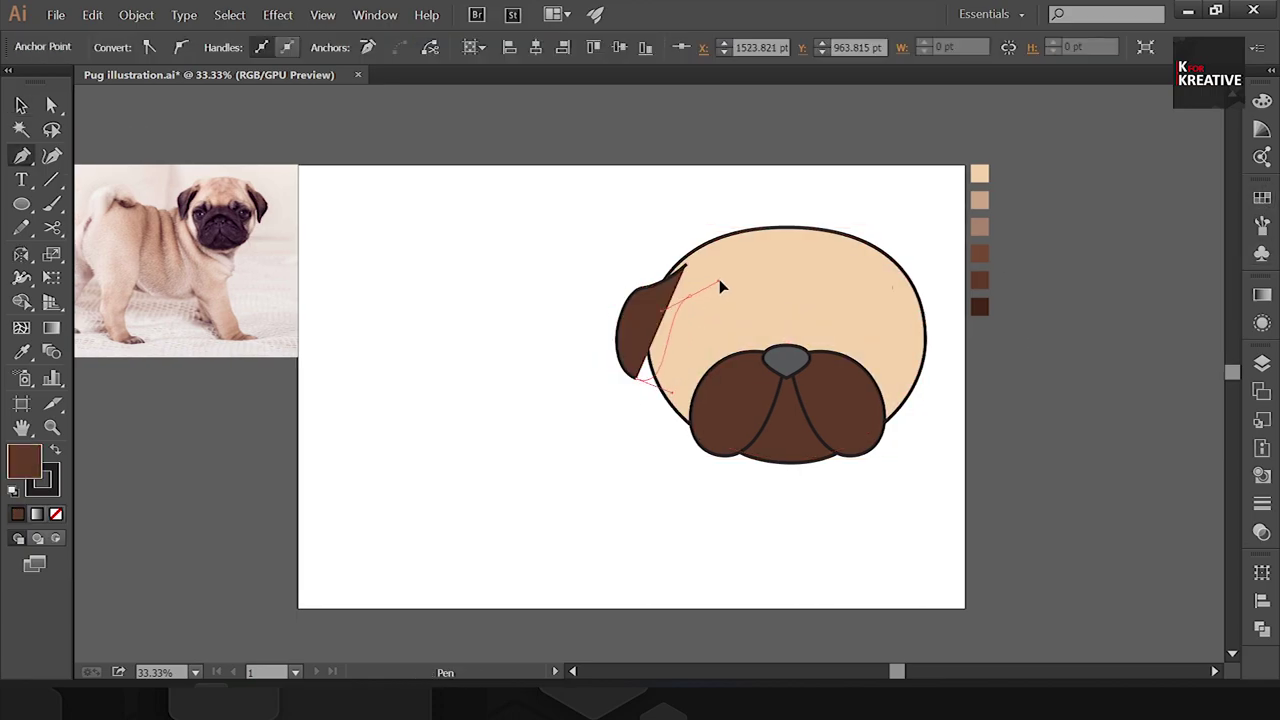
{"action": "left_click", "coordinate": [688, 268]}
{"action": "left_click", "coordinate": [1069, 380], "text": "ctrl"}
{"action": "scroll", "coordinate": [791, 311], "scroll_direction": "right", "scroll_amount": 3}
{"action": "left_click", "coordinate": [795, 275]}
{"action": "left_click_drag", "start_coordinate": [828, 312], "coordinate": [840, 322]}
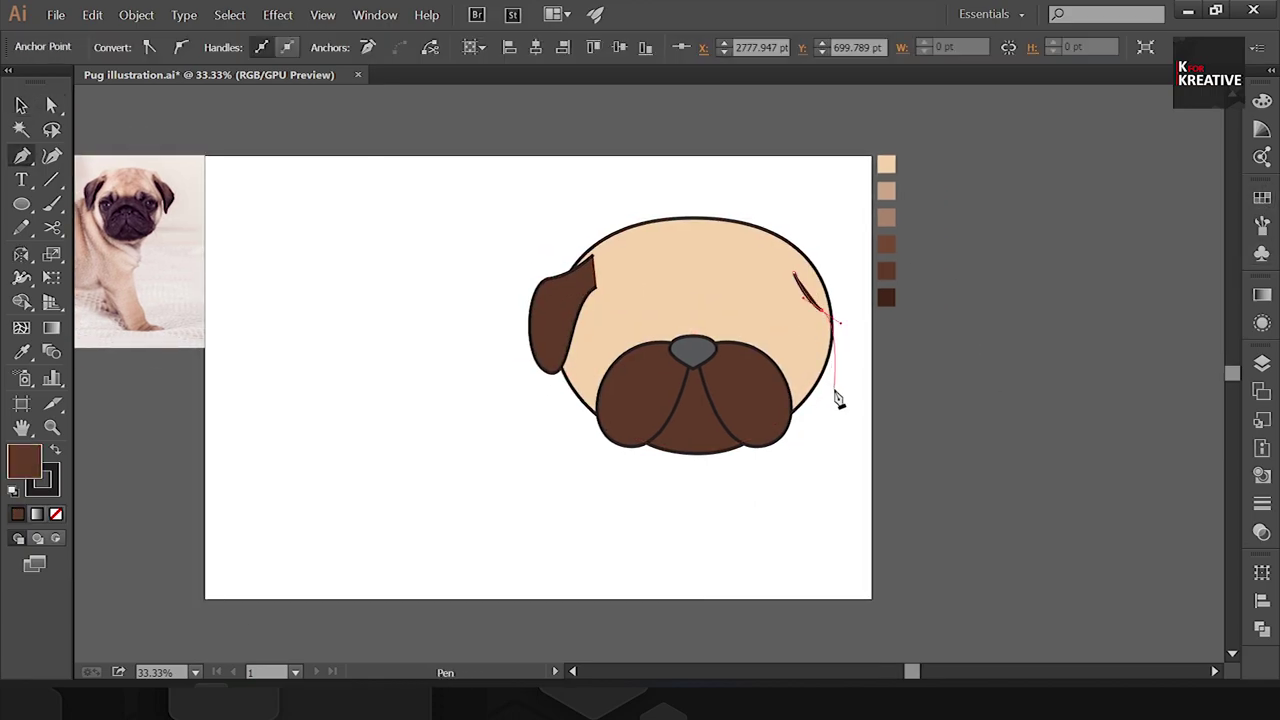
{"action": "left_click", "coordinate": [795, 275]}
{"action": "key", "text": "v"}
{"action": "left_click", "coordinate": [846, 240]}
Step: Send the muzzle pieces behind the nose and deselect
{"action": "scroll", "coordinate": [790, 330], "scroll_direction": "left", "scroll_amount": 3}
{"action": "left_click", "coordinate": [760, 410]}
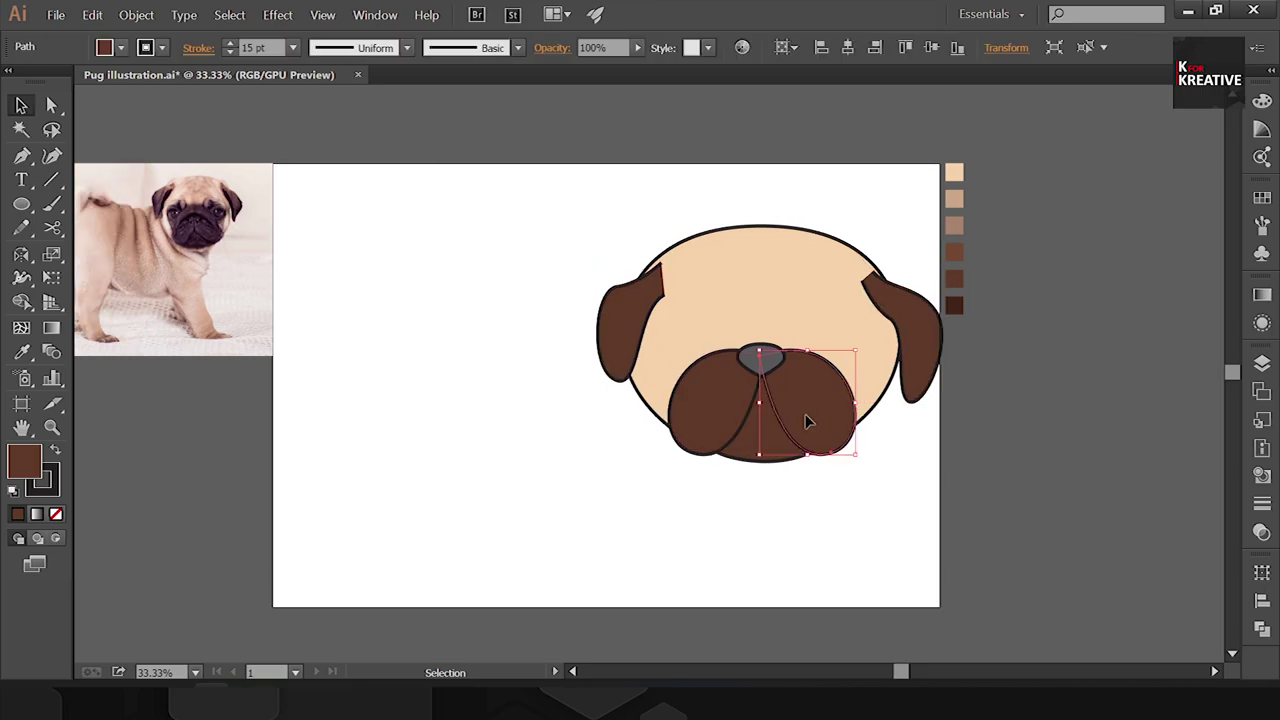
{"action": "key", "text": "ctrl+bracketleft"}
{"action": "key", "text": "ctrl+shift+a"}
Step: Draw a white eye circle and place a copy of it on the left
{"action": "key", "text": "l"}
{"action": "key", "text": "ctrl+plus"}
{"action": "key", "text": "ctrl+plus"}
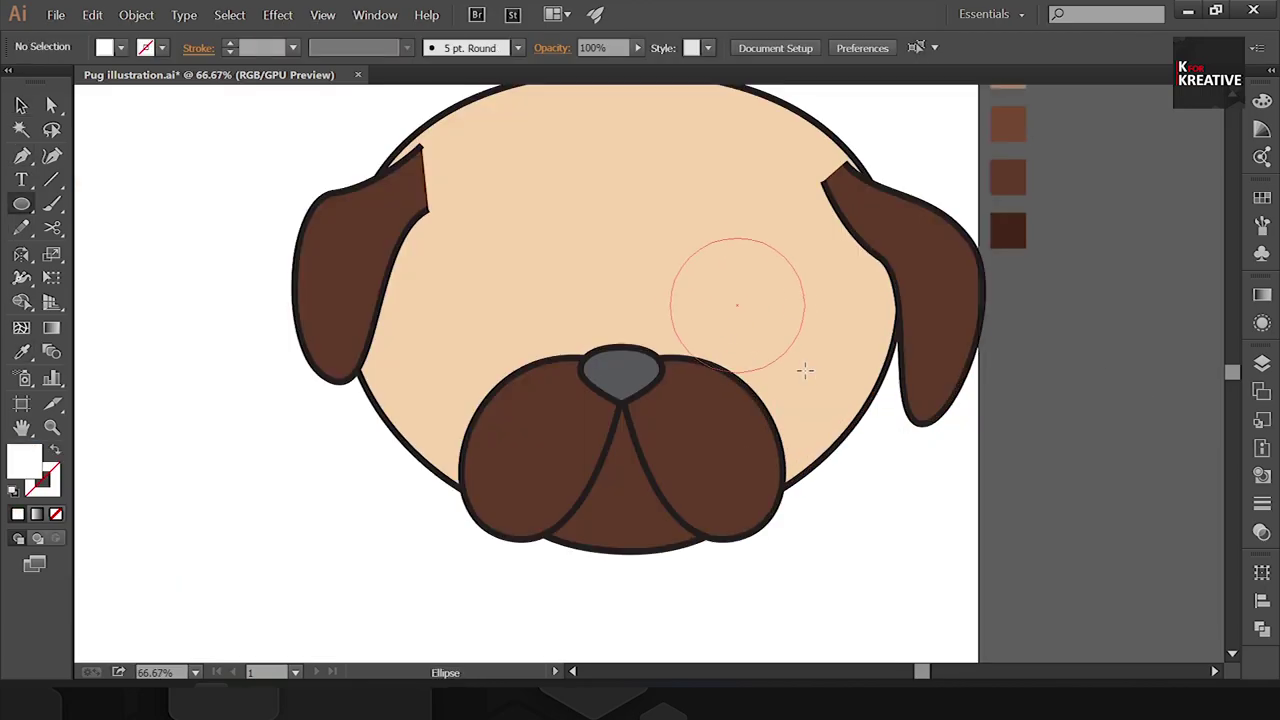
{"action": "left_click_drag", "start_coordinate": [737, 305], "coordinate": [812, 380]}
{"action": "key", "text": "v"}
{"action": "left_click_drag", "start_coordinate": [535, 367], "coordinate": [535, 367]}
{"action": "key", "text": "ctrl+minus"}
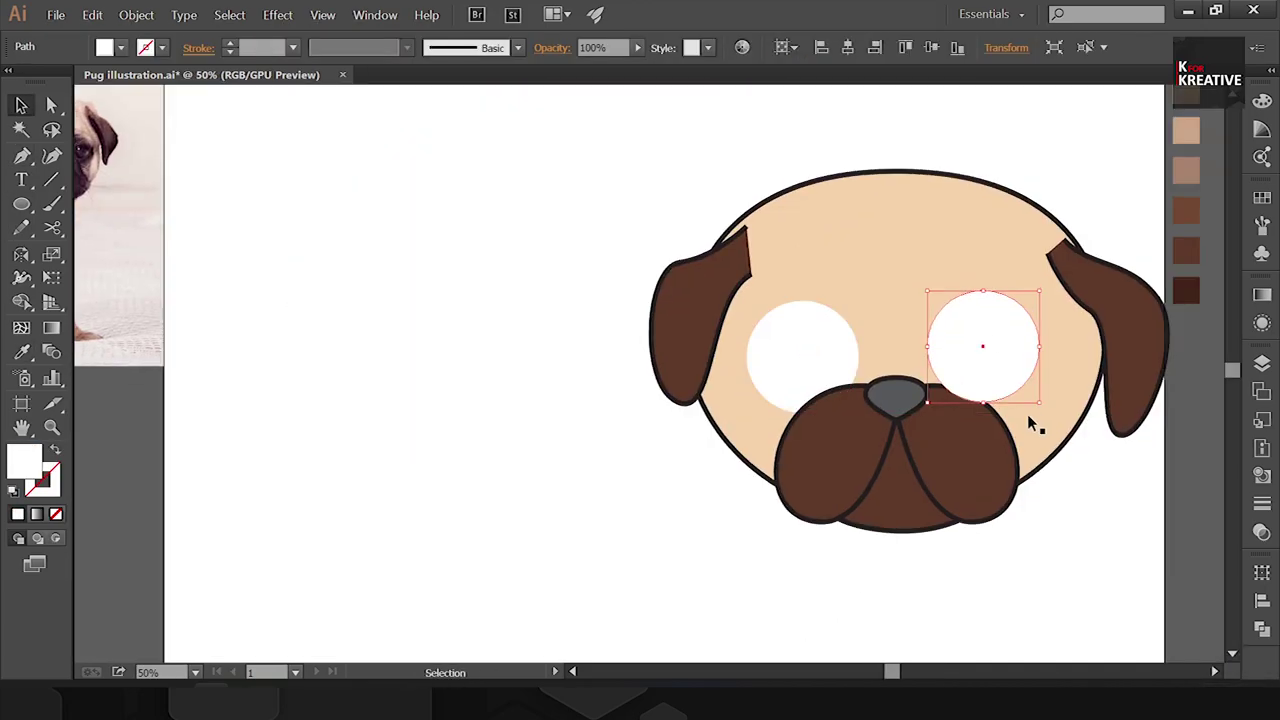
Step: Fill the inner eye circles black via the Color Picker
{"action": "left_click", "coordinate": [1262, 196]}
{"action": "left_click", "coordinate": [1014, 240]}
{"action": "left_click", "coordinate": [840, 388]}
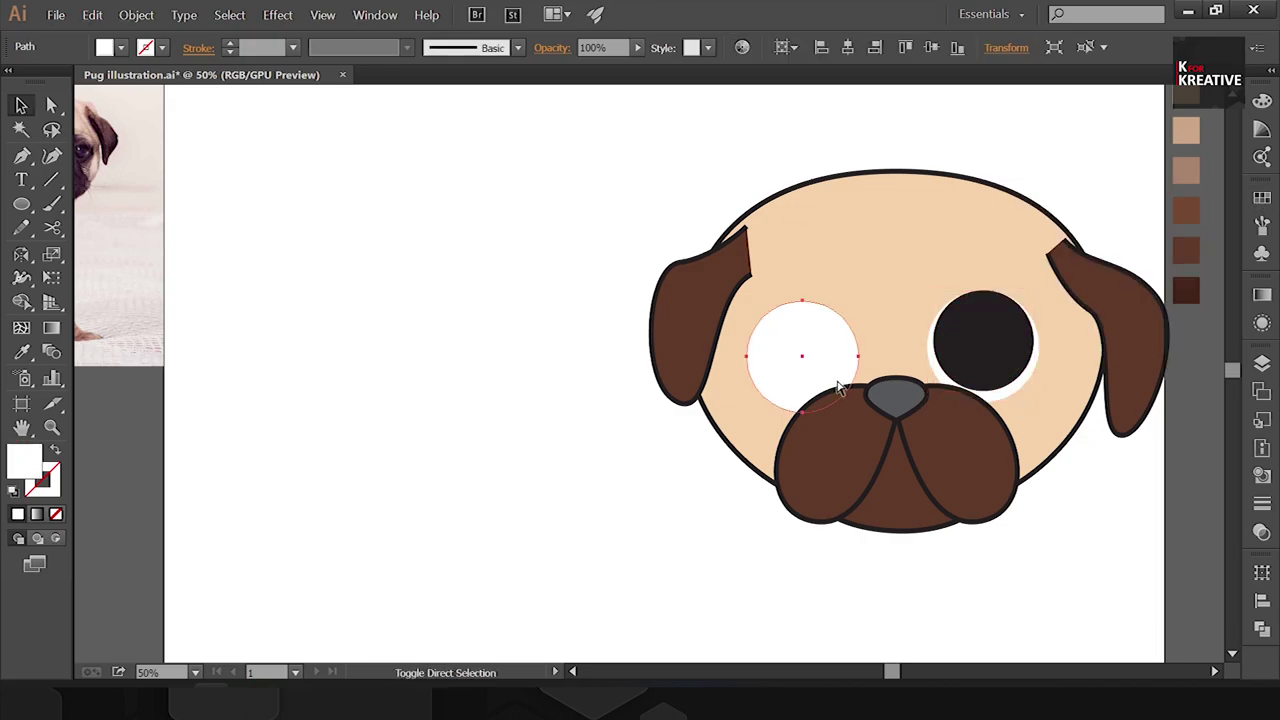
{"action": "key", "text": "i"}
{"action": "left_click", "coordinate": [975, 375]}
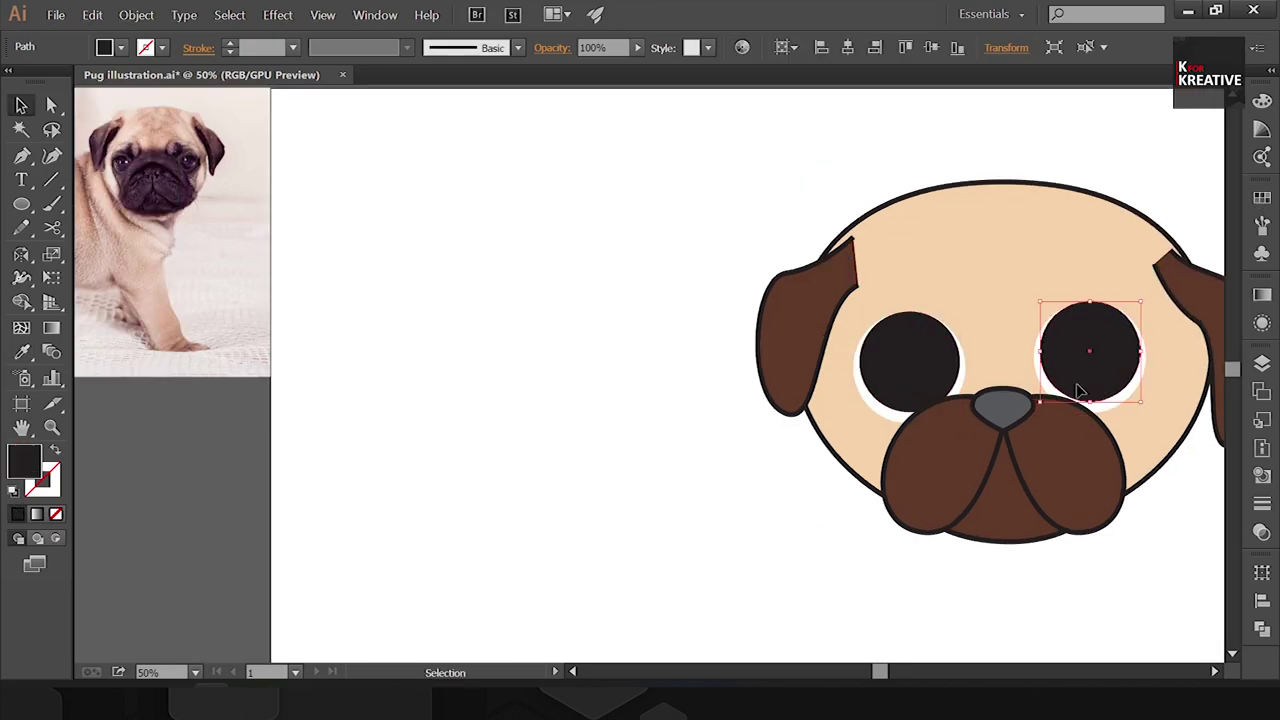
{"action": "key", "text": "ctrl+z"}
{"action": "key", "text": "ctrl+z"}
{"action": "key", "text": "ctrl+z"}
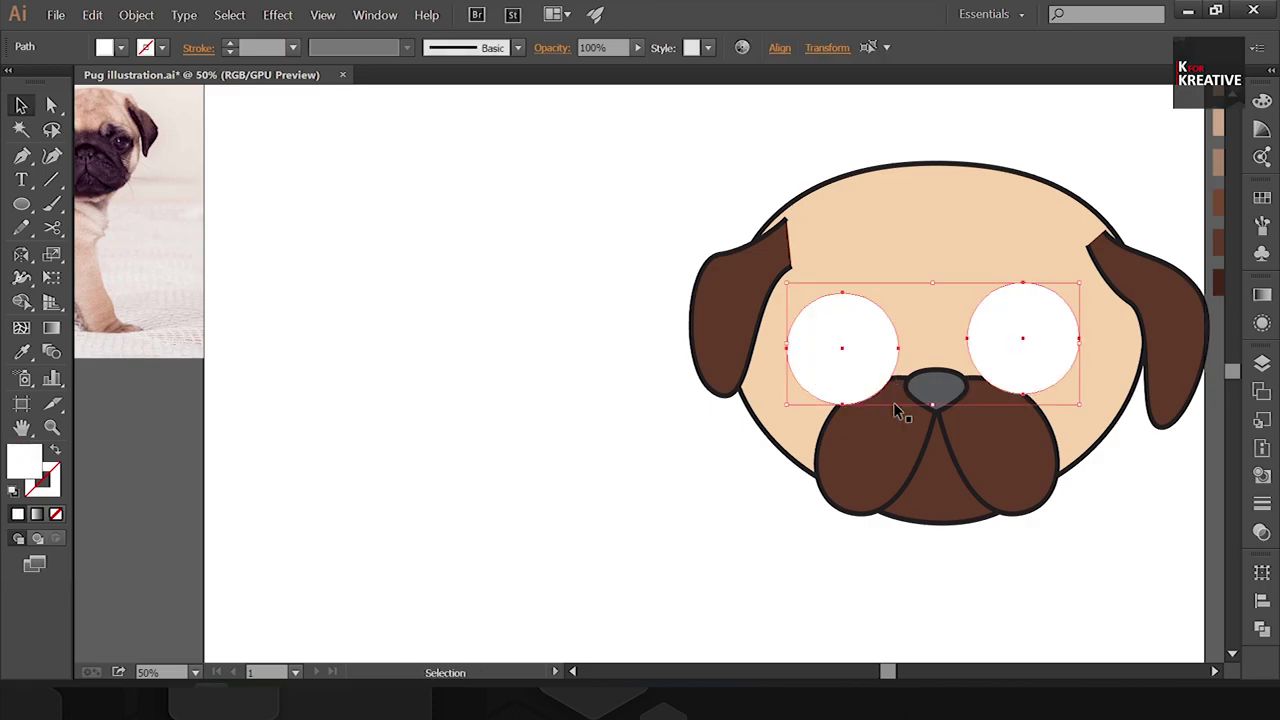
{"action": "double_click", "coordinate": [24, 462]}
{"action": "left_click", "coordinate": [557, 234]}
{"action": "left_click", "coordinate": [893, 294]}
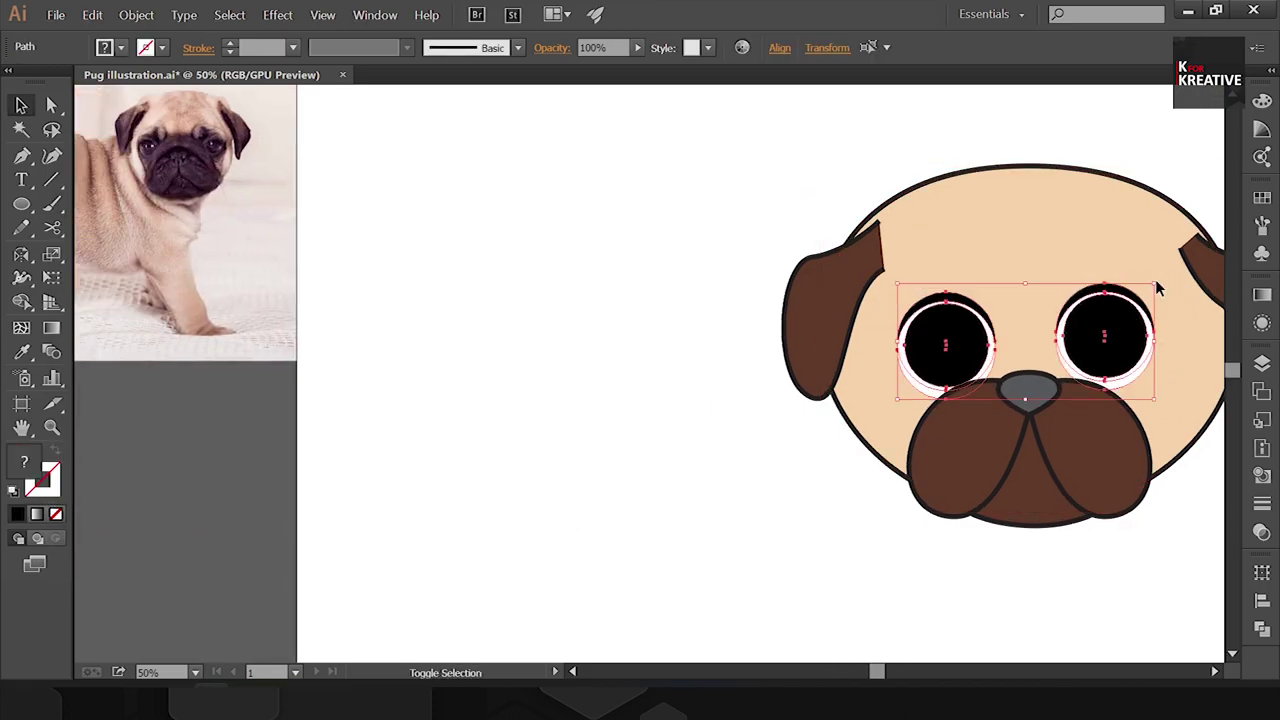
{"action": "left_click", "coordinate": [1046, 216]}
Step: Draw a brow line and a light brown patch from the cheek to the nose
{"action": "key", "text": "i"}
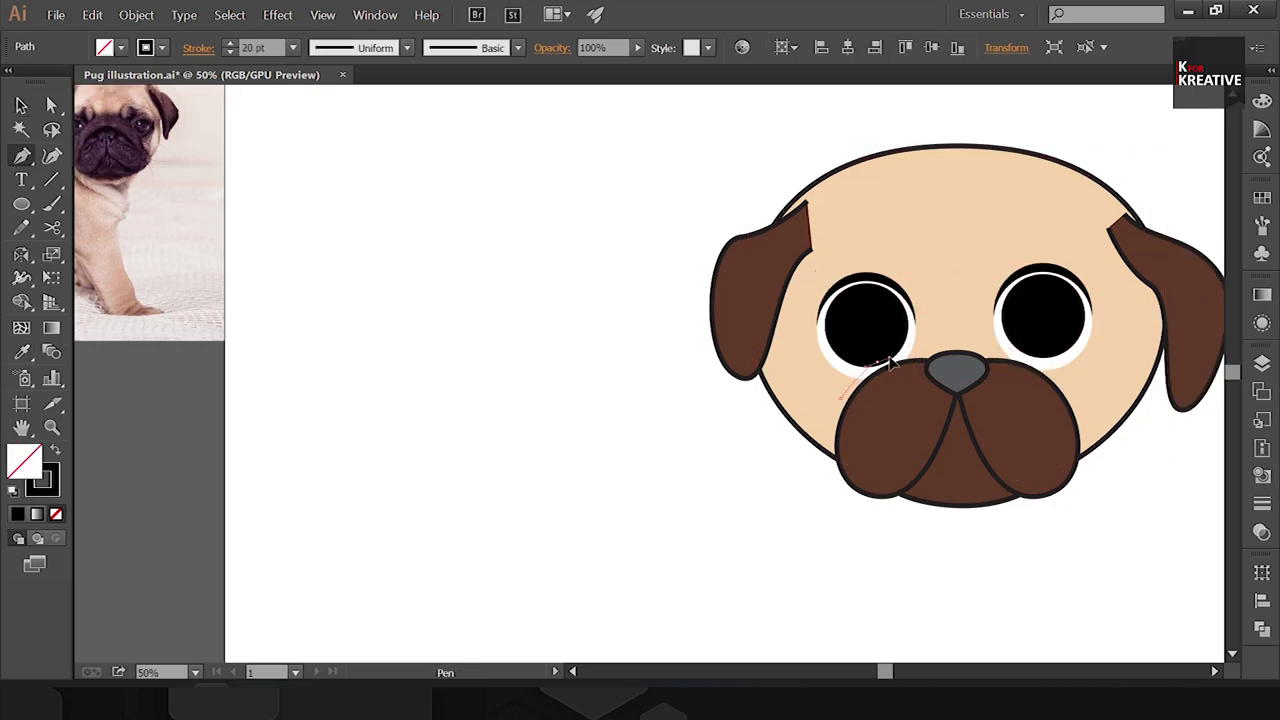
{"action": "left_click_drag", "start_coordinate": [950, 326], "coordinate": [1018, 355]}
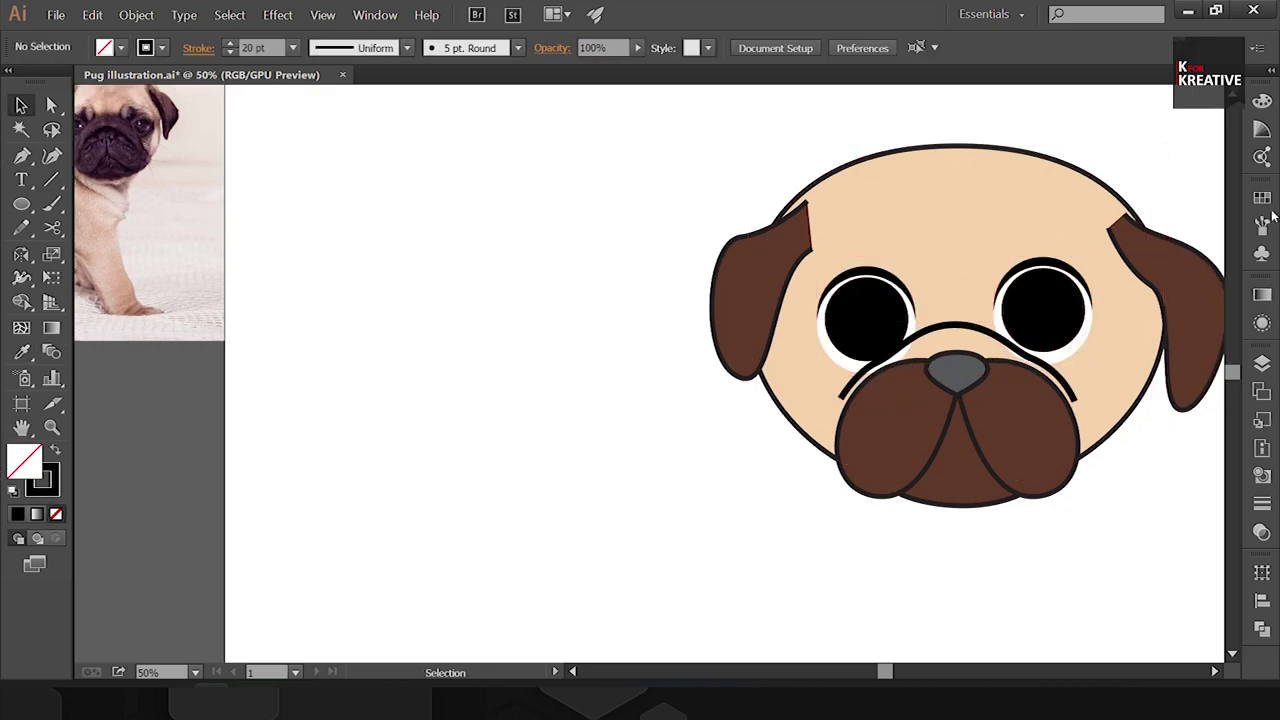
{"action": "left_click", "coordinate": [790, 494]}
{"action": "left_click", "coordinate": [935, 368]}
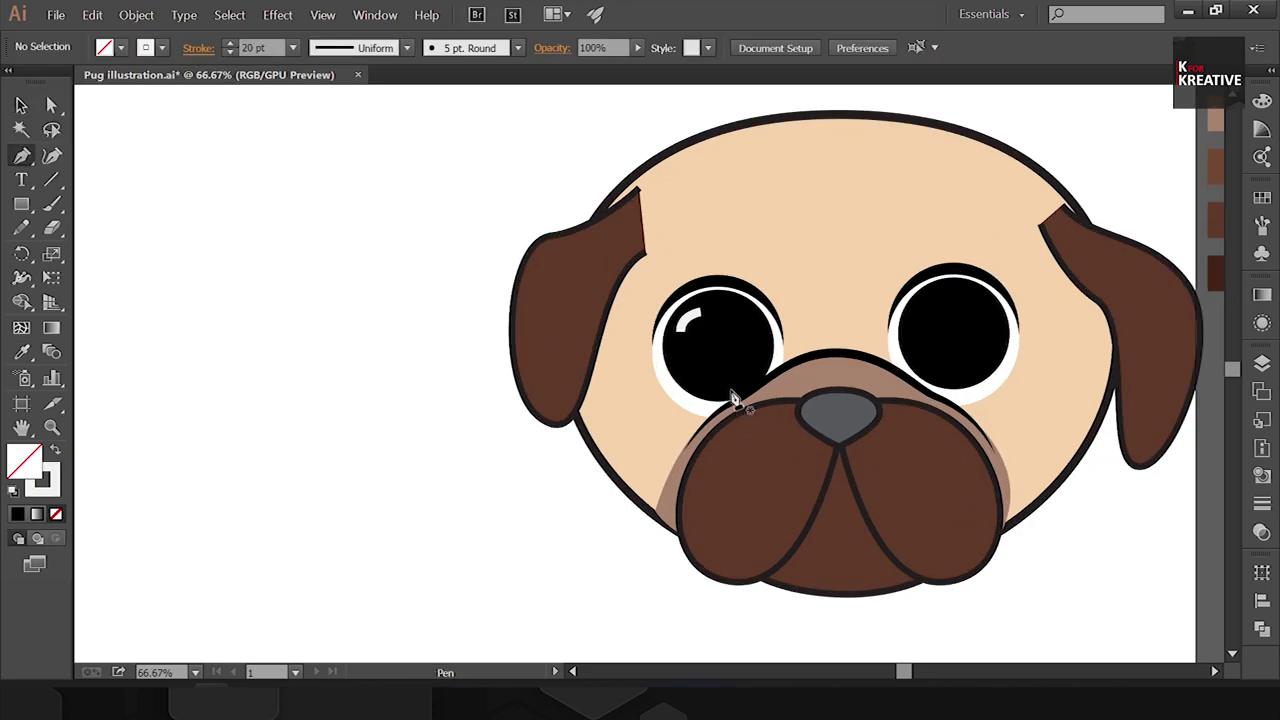
Step: Add white and blue highlight arcs in the left eye with Round Cap strokes
{"action": "left_click_drag", "start_coordinate": [733, 398], "coordinate": [765, 355]}
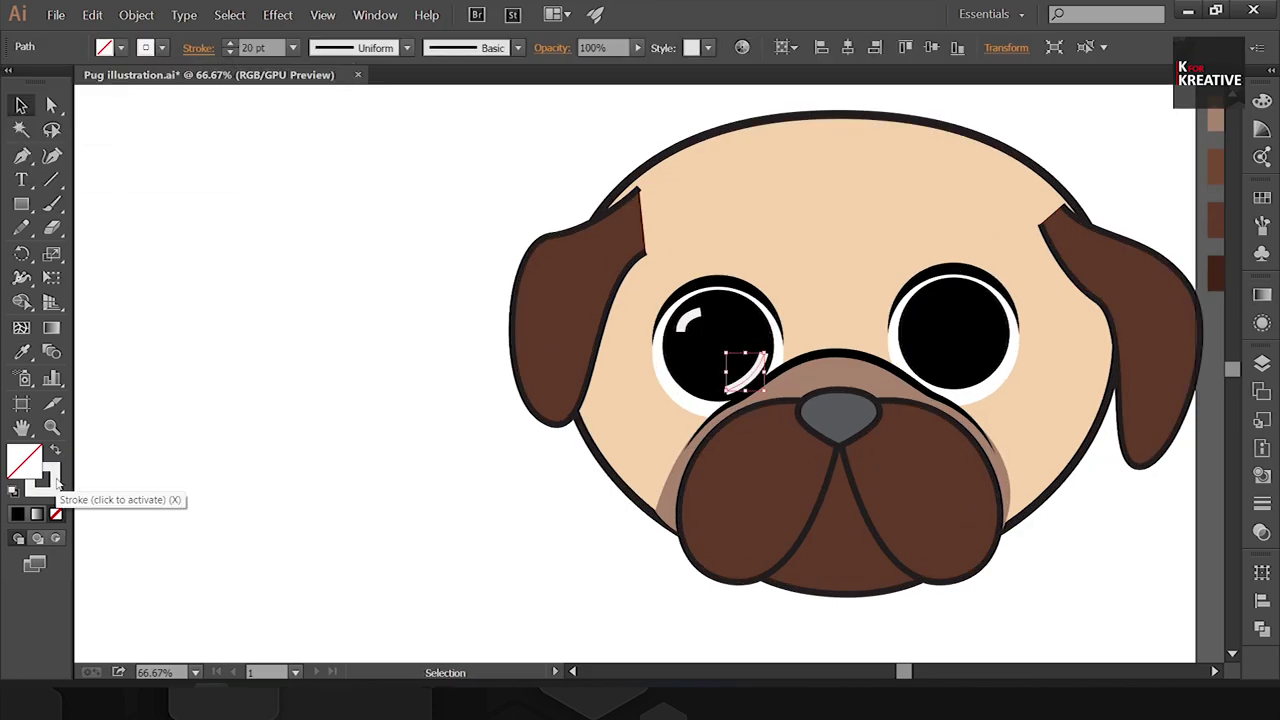
{"action": "double_click", "coordinate": [25, 462]}
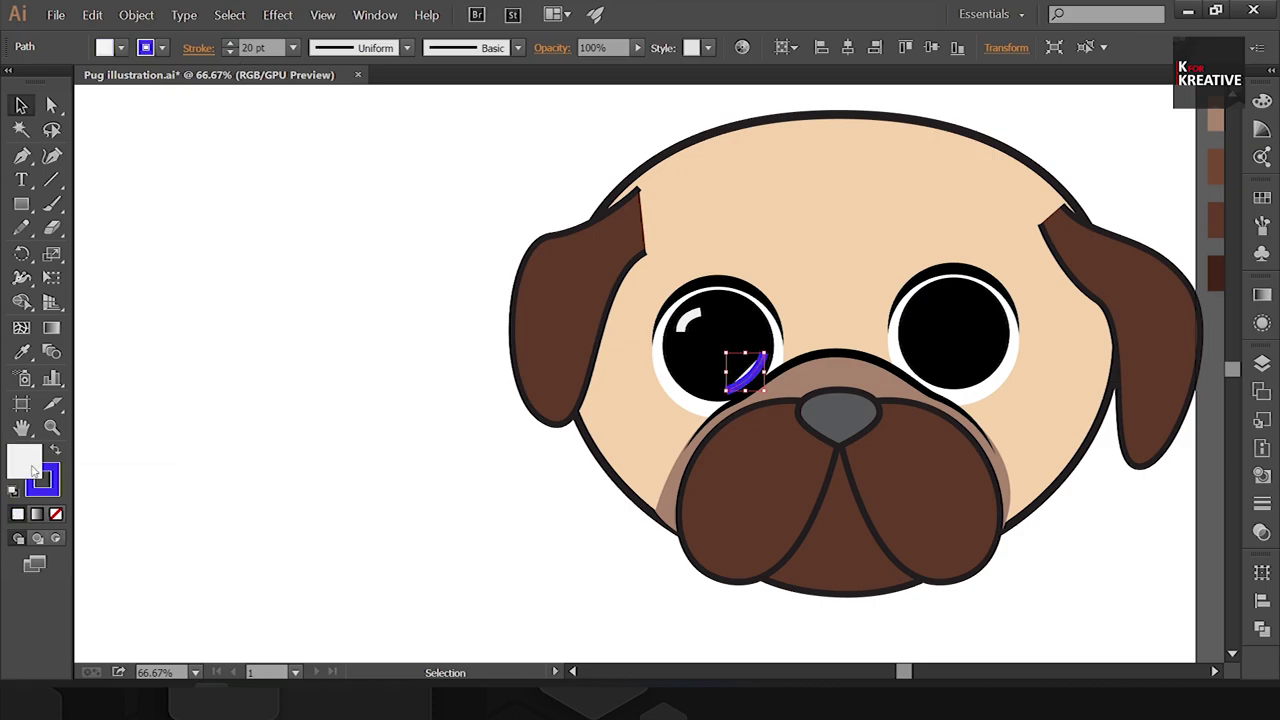
{"action": "left_click", "coordinate": [690, 318], "text": "shift"}
{"action": "left_click", "coordinate": [1262, 503]}
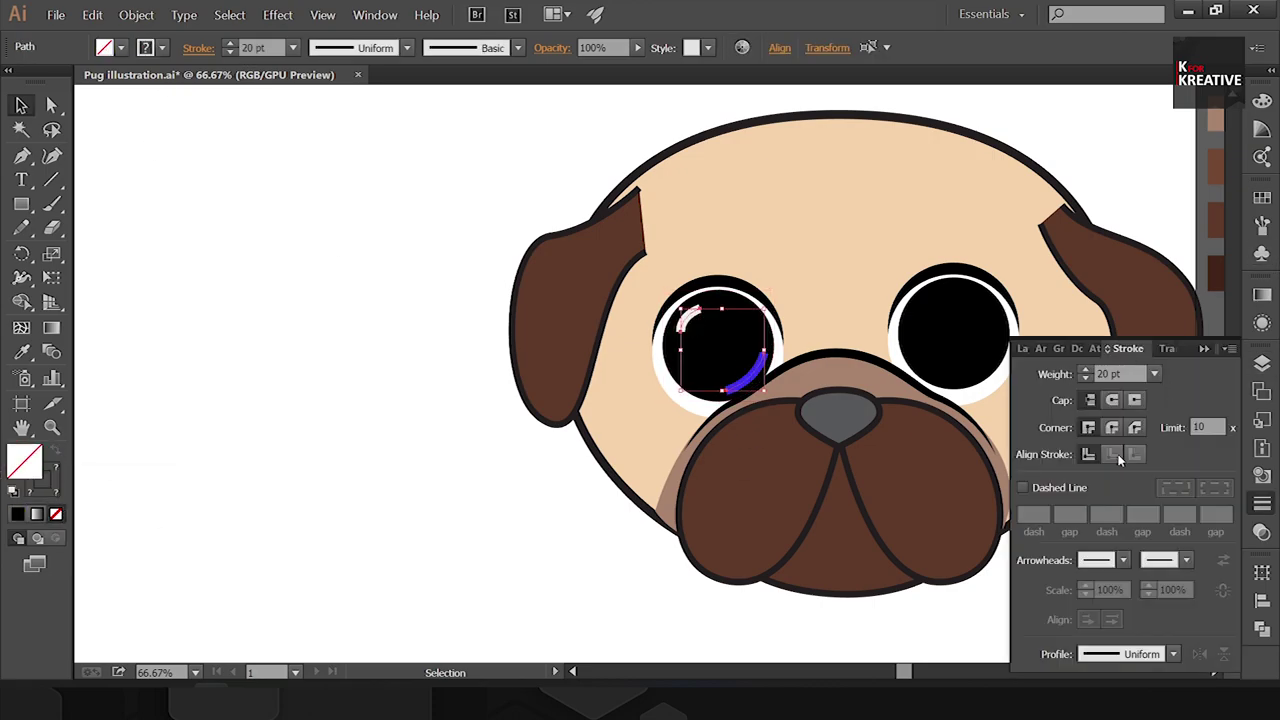
{"action": "left_click", "coordinate": [1112, 400]}
Step: Group the two eye highlight arcs and select the group
{"action": "left_click", "coordinate": [745, 375]}
{"action": "left_click", "coordinate": [690, 318]}
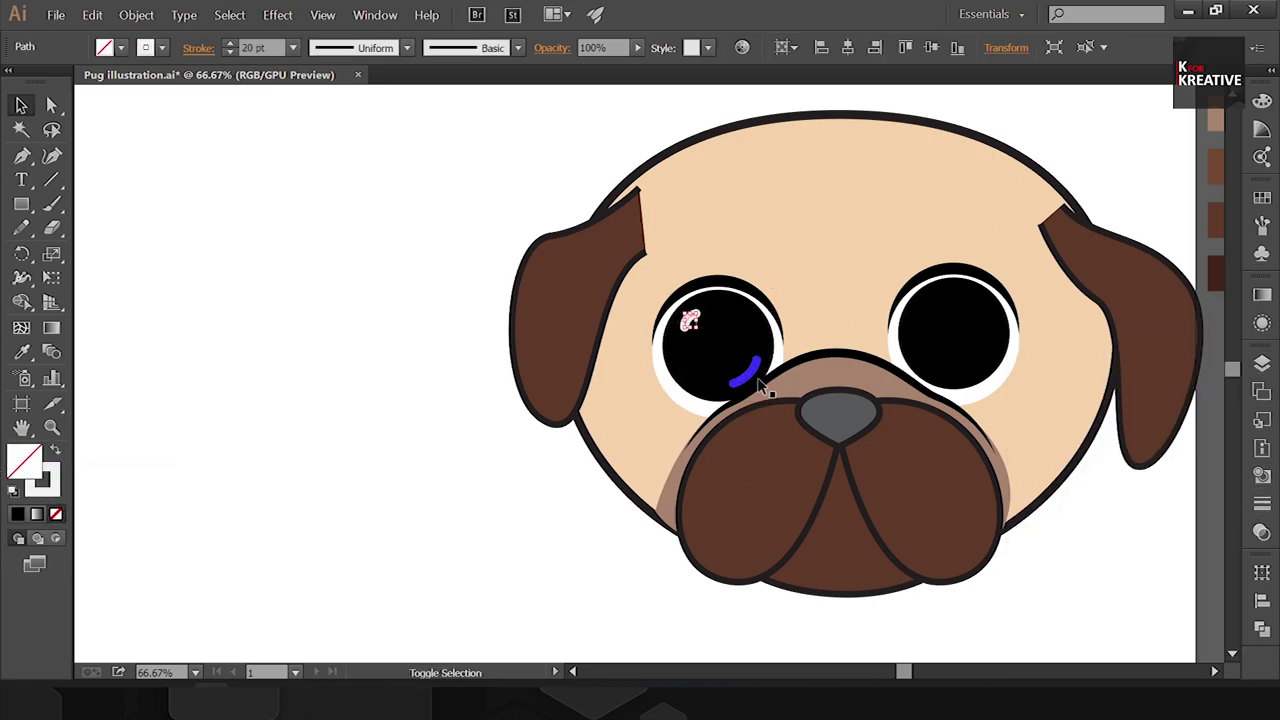
{"action": "key", "text": "ctrl+shift+a"}
{"action": "left_click", "coordinate": [694, 328]}
{"action": "left_click", "coordinate": [300, 289]}
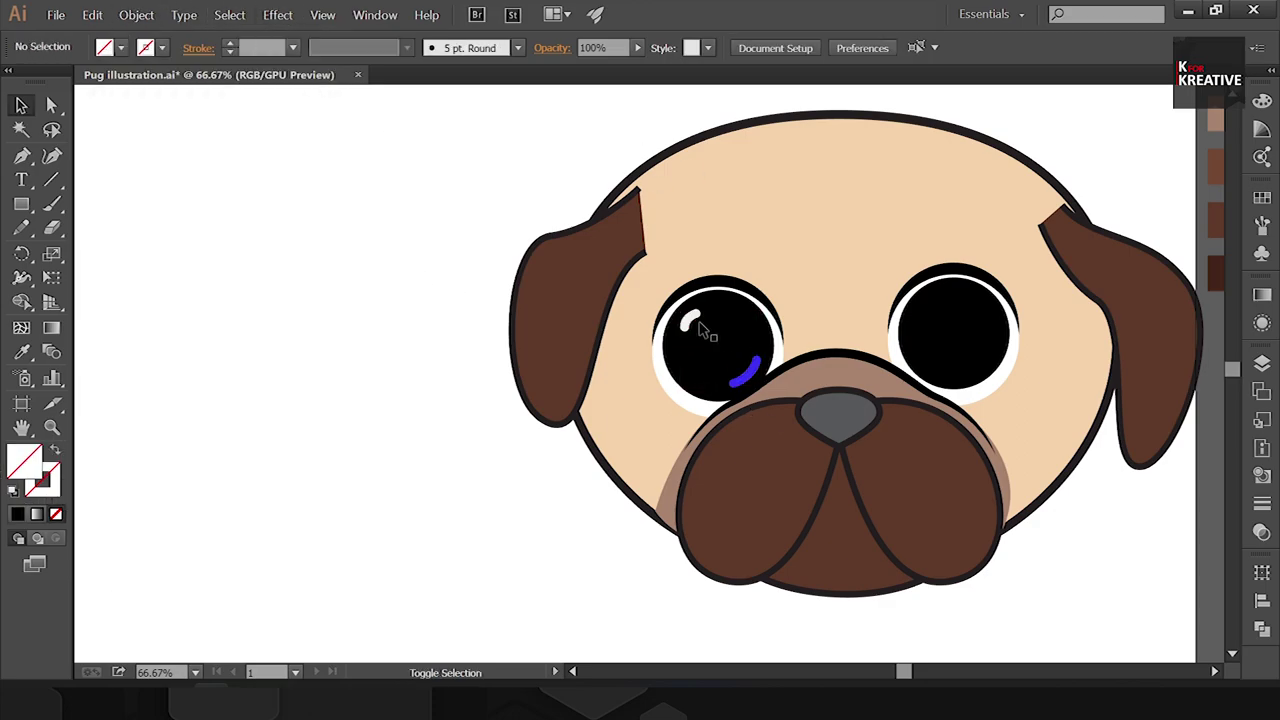
{"action": "left_click", "coordinate": [697, 325]}
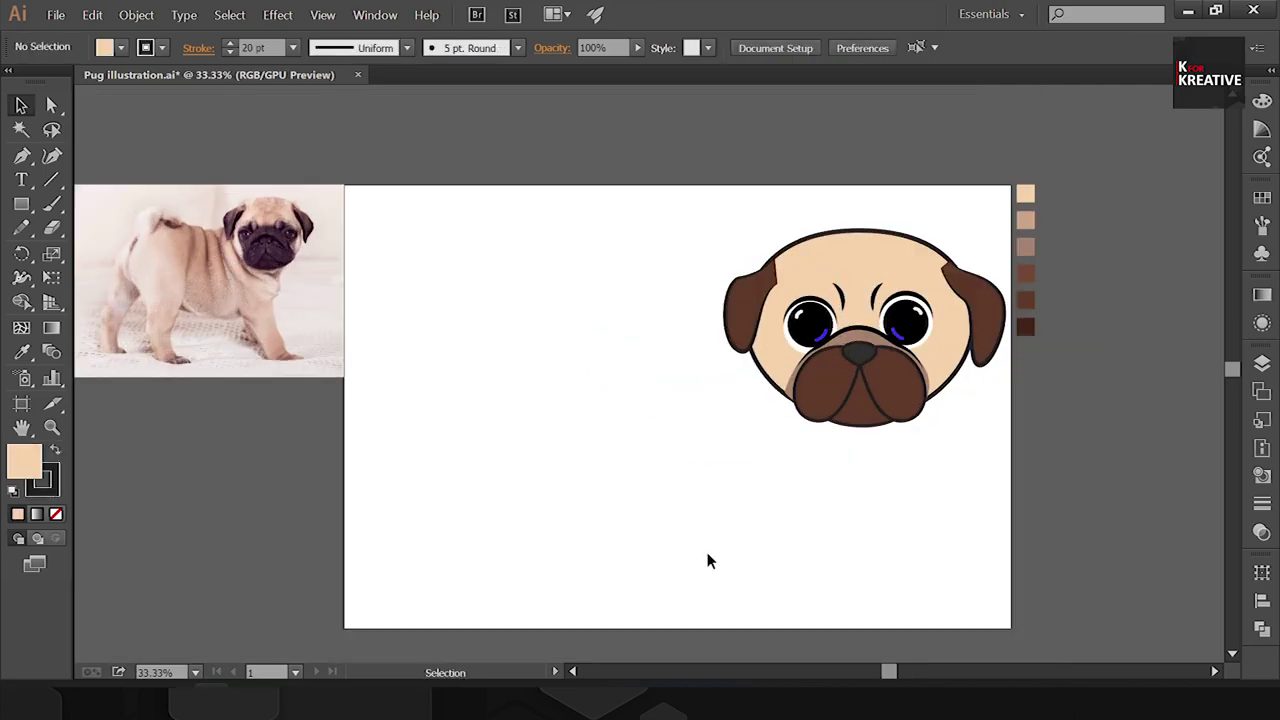
Step: Pen-draw the rounded tan body outline and send it behind the head
{"action": "key", "text": "p"}
{"action": "left_click", "coordinate": [483, 345]}
{"action": "left_click_drag", "start_coordinate": [608, 326], "coordinate": [684, 361]}
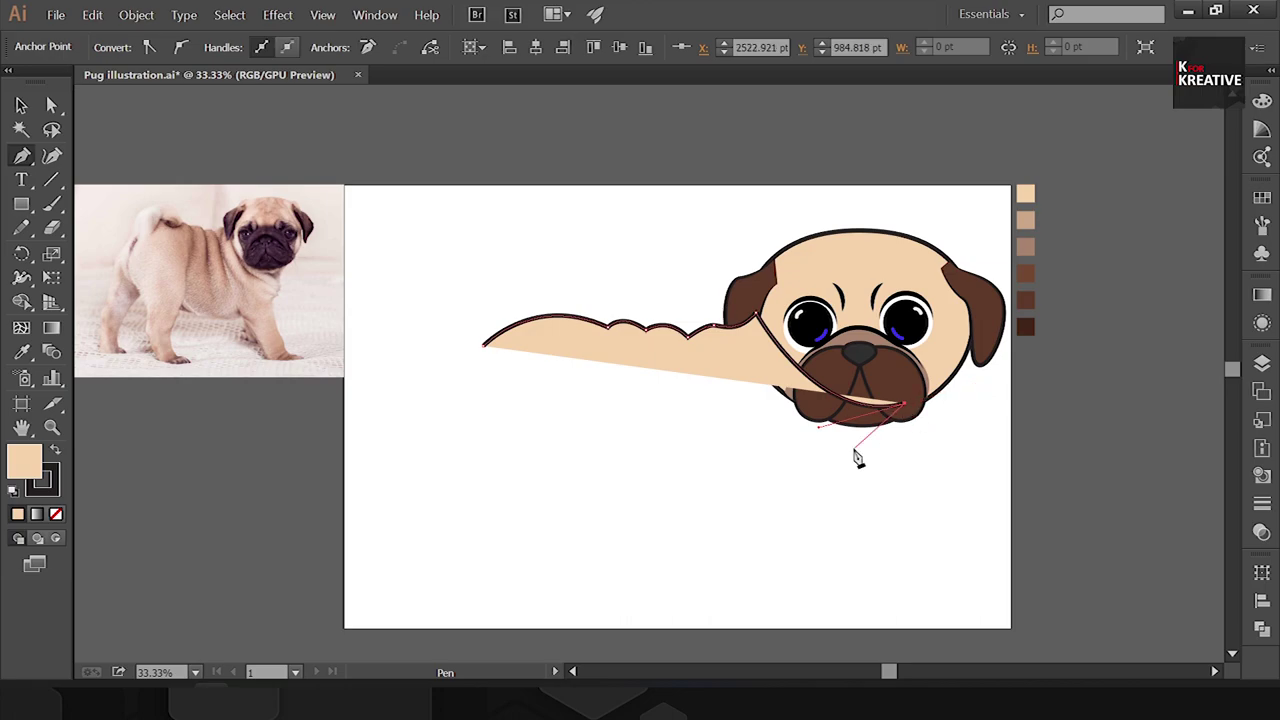
{"action": "mouse_move", "coordinate": [852, 455]}
{"action": "left_mouse_down"}
{"action": "mouse_move", "coordinate": [829, 509]}
{"action": "mouse_move", "coordinate": [718, 517]}
{"action": "left_mouse_up"}
{"action": "left_click_drag", "start_coordinate": [483, 345], "coordinate": [533, 293]}
{"action": "key", "text": "a"}
{"action": "left_click_drag", "start_coordinate": [441, 320], "coordinate": [497, 375]}
{"action": "left_click_drag", "start_coordinate": [718, 517], "coordinate": [638, 520]}
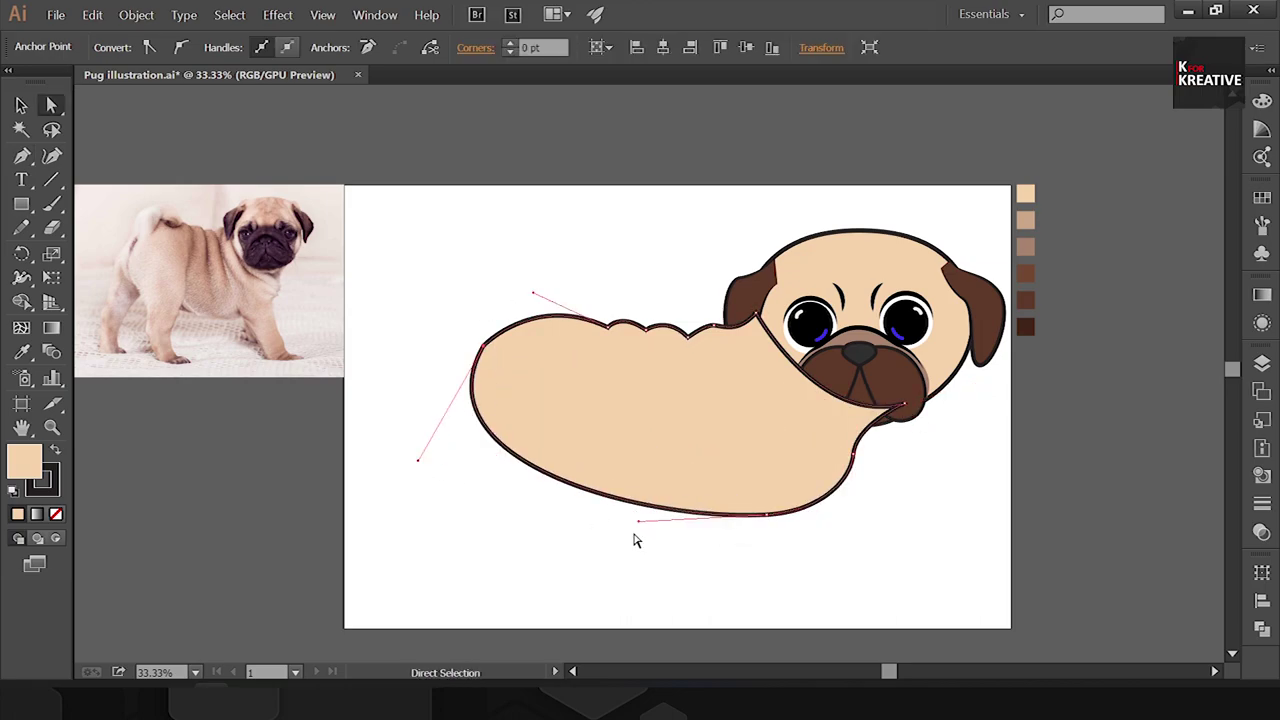
{"action": "key", "text": "ctrl+shift+bracketleft"}
{"action": "key", "text": "ctrl+shift+a"}
Step: Pen-draw two back legs extending down from the body to the feet
{"action": "key", "text": "p"}
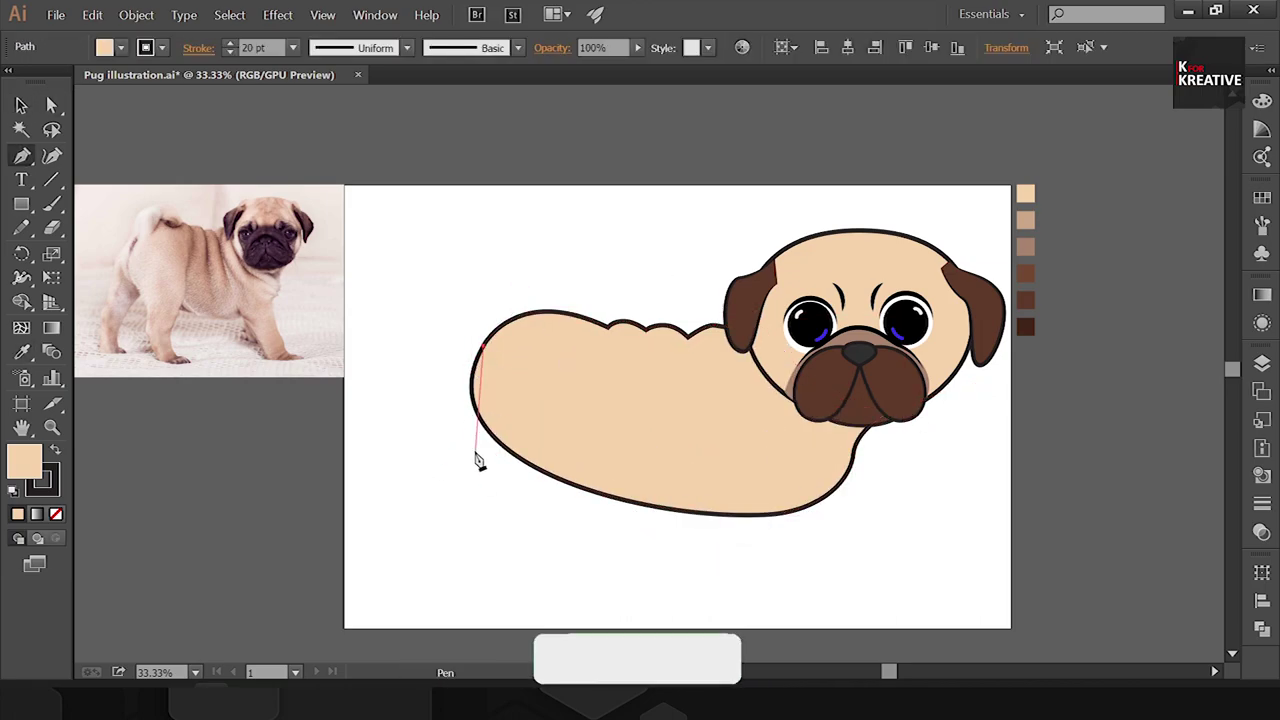
{"action": "left_click", "coordinate": [470, 390]}
{"action": "left_click_drag", "start_coordinate": [462, 562], "coordinate": [466, 586]}
{"action": "left_click", "coordinate": [512, 587]}
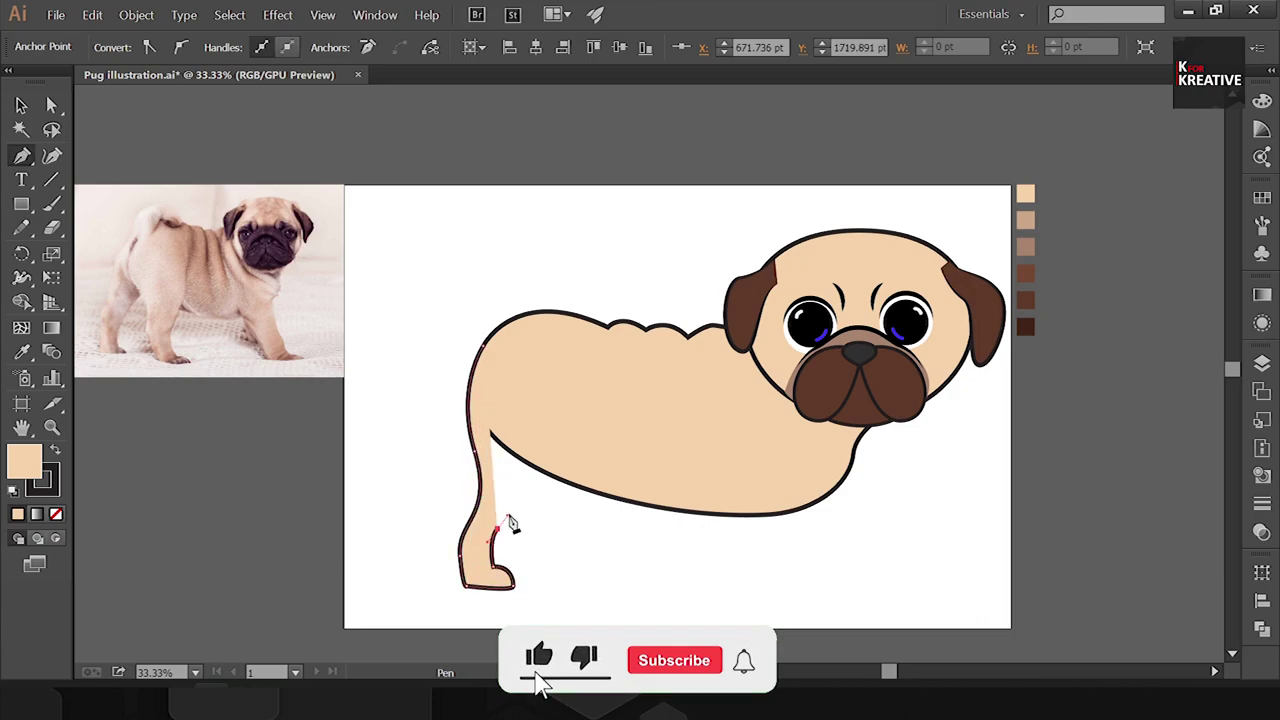
{"action": "left_click", "coordinate": [560, 445]}
{"action": "left_click", "coordinate": [502, 355]}
{"action": "left_click", "coordinate": [572, 540]}
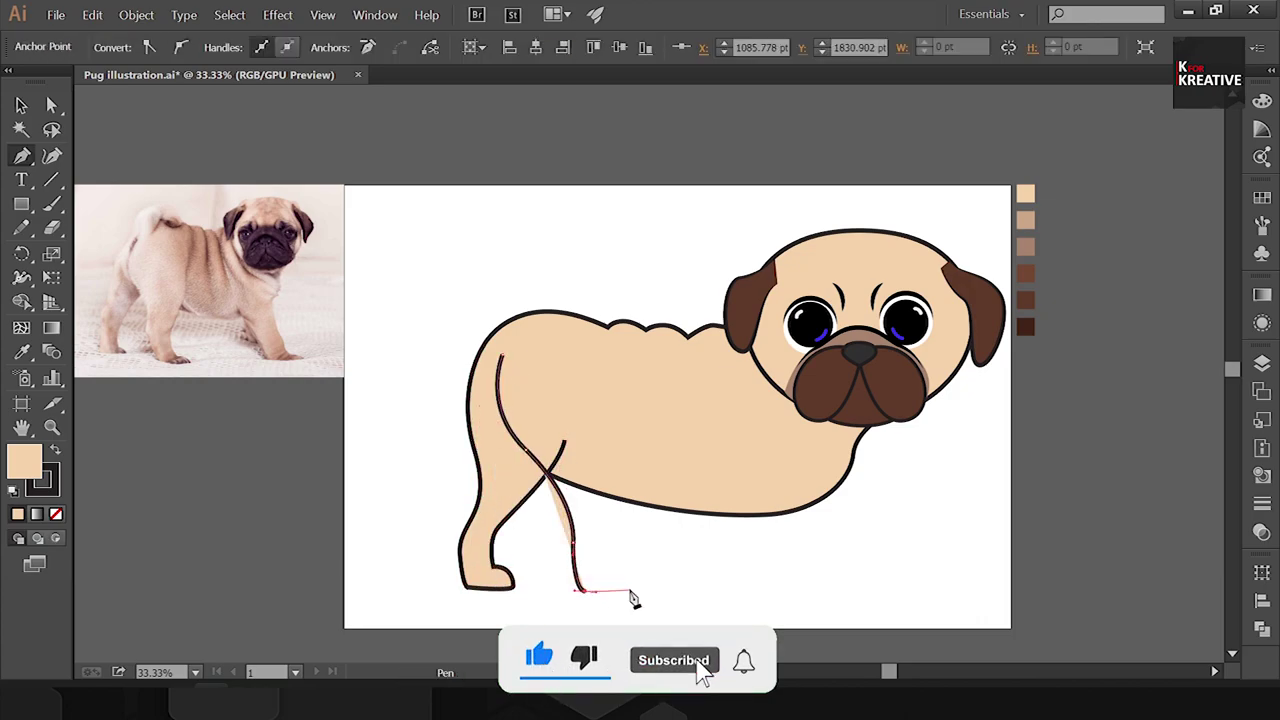
{"action": "left_click", "coordinate": [620, 579]}
{"action": "left_click", "coordinate": [622, 416]}
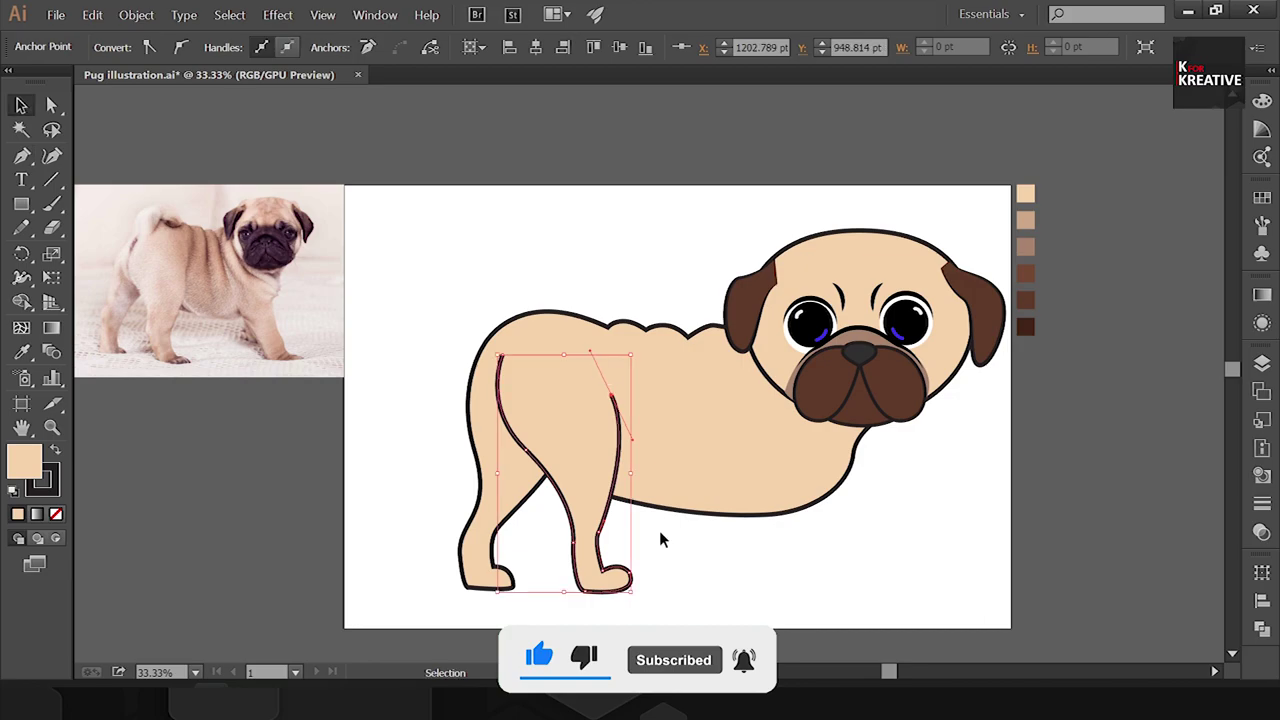
{"action": "key", "text": "ctrl+shift+a"}
{"action": "key", "text": "ctrl+equal"}
{"action": "key", "text": "ctrl+equal"}
Step: Draw a curled spiral tail on the pug's back down onto the rump
{"action": "left_click", "coordinate": [953, 365]}
{"action": "left_click_drag", "start_coordinate": [1015, 383], "coordinate": [1028, 333]}
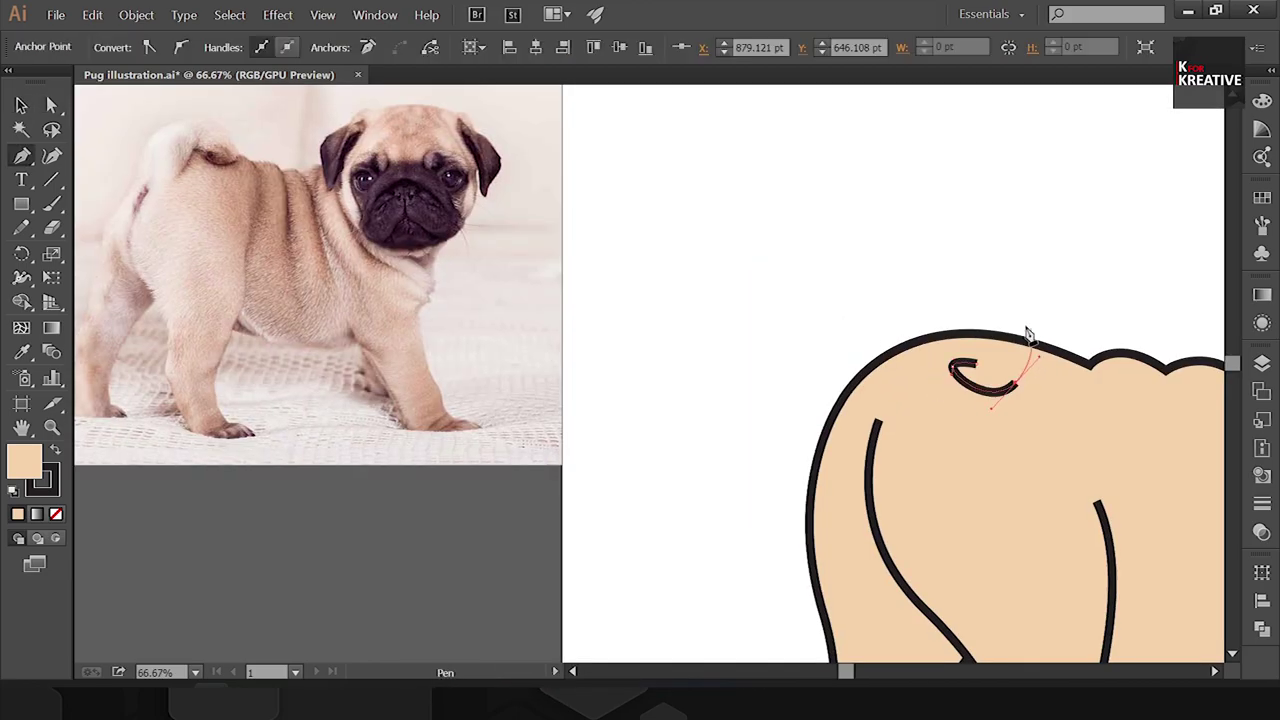
{"action": "left_click_drag", "start_coordinate": [843, 408], "coordinate": [851, 489]}
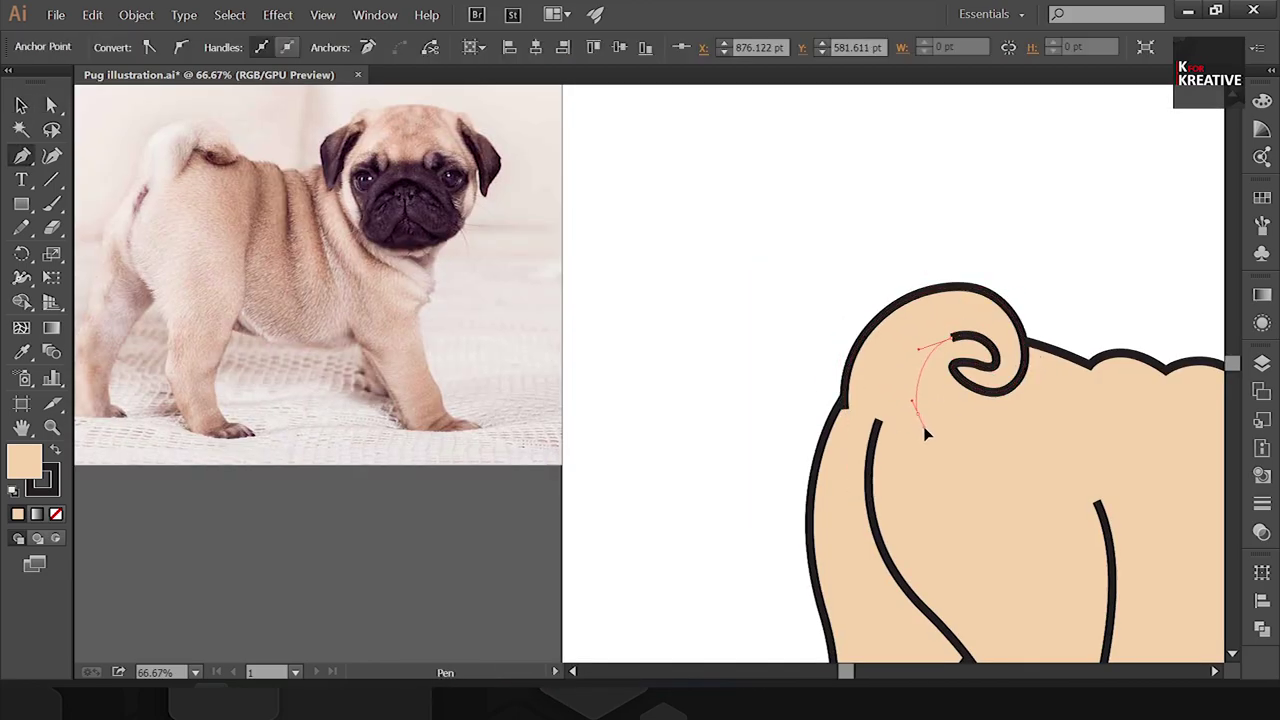
{"action": "key", "text": "ctrl+shift+a"}
{"action": "key", "text": "ctrl+minus"}
Step: Check the front foot anchors and nudge the back leg shape slightly right
{"action": "key", "text": "v"}
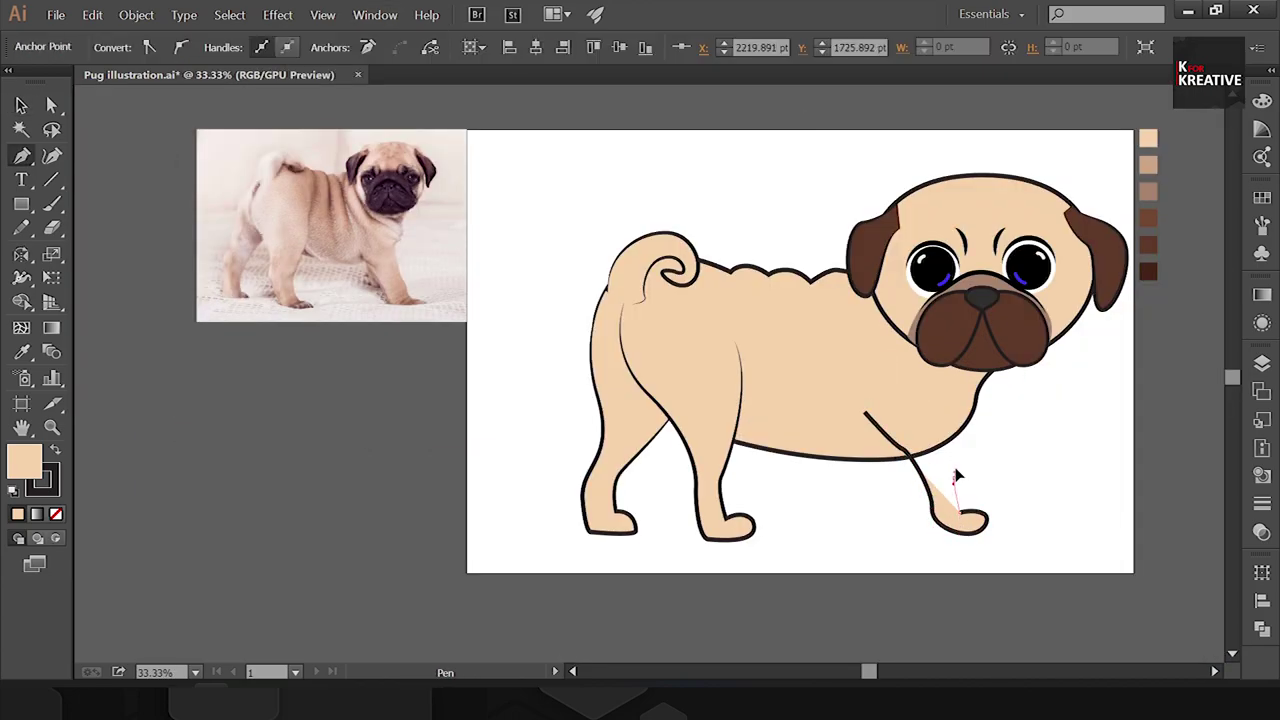
{"action": "key", "text": "a"}
{"action": "left_click", "coordinate": [930, 528]}
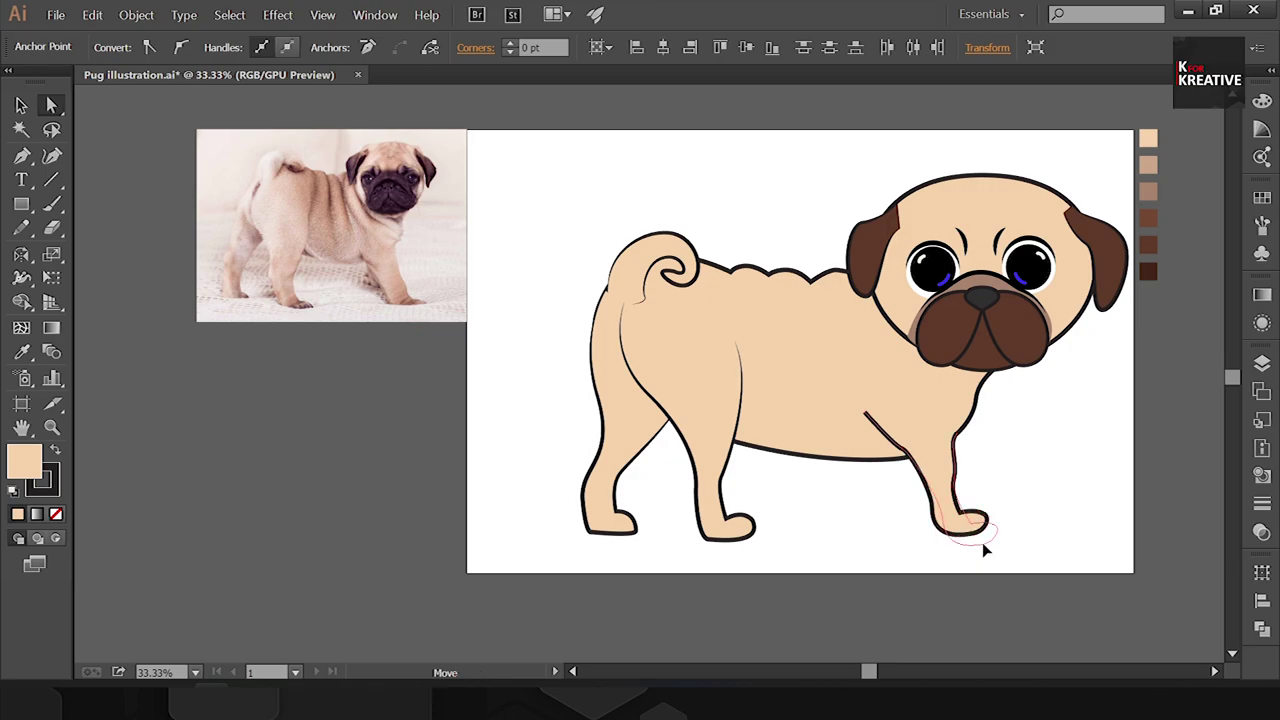
{"action": "left_click", "coordinate": [955, 498]}
{"action": "key", "text": "v"}
{"action": "left_click", "coordinate": [800, 400]}
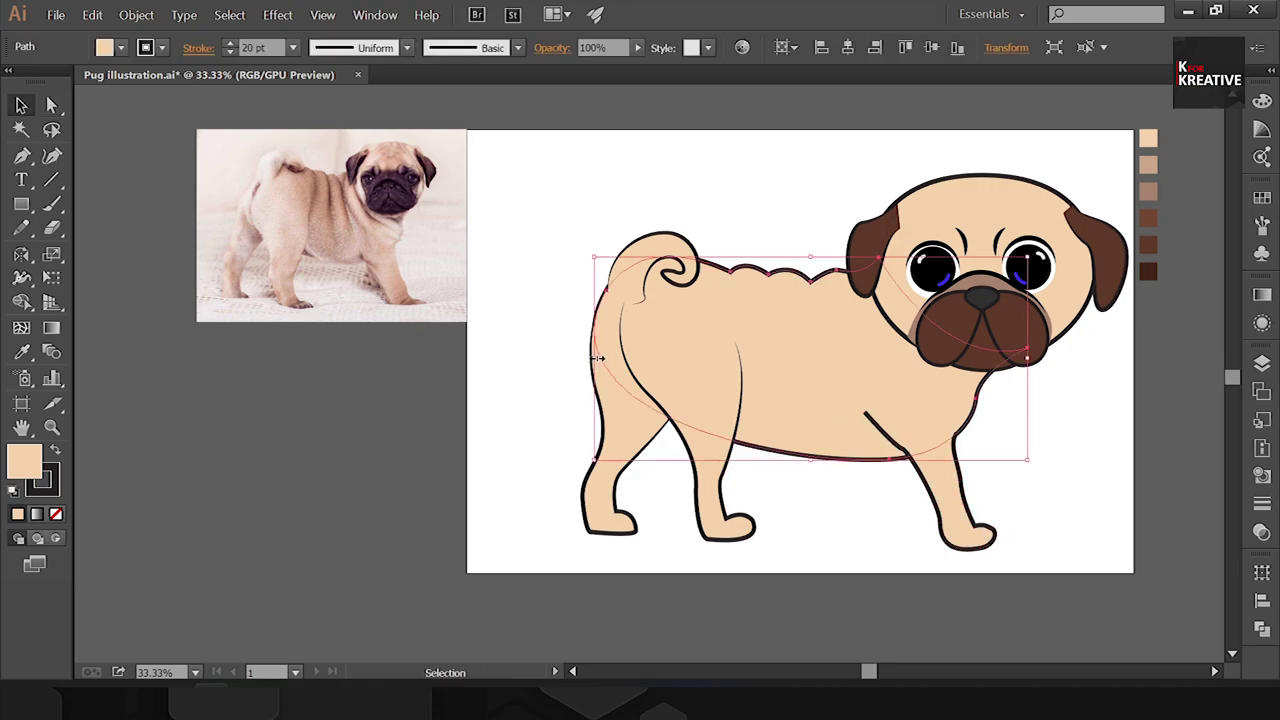
{"action": "left_click", "coordinate": [640, 430]}
{"action": "left_click", "coordinate": [736, 330]}
{"action": "left_click_drag", "start_coordinate": [736, 330], "coordinate": [750, 333]}
{"action": "left_click", "coordinate": [930, 480]}
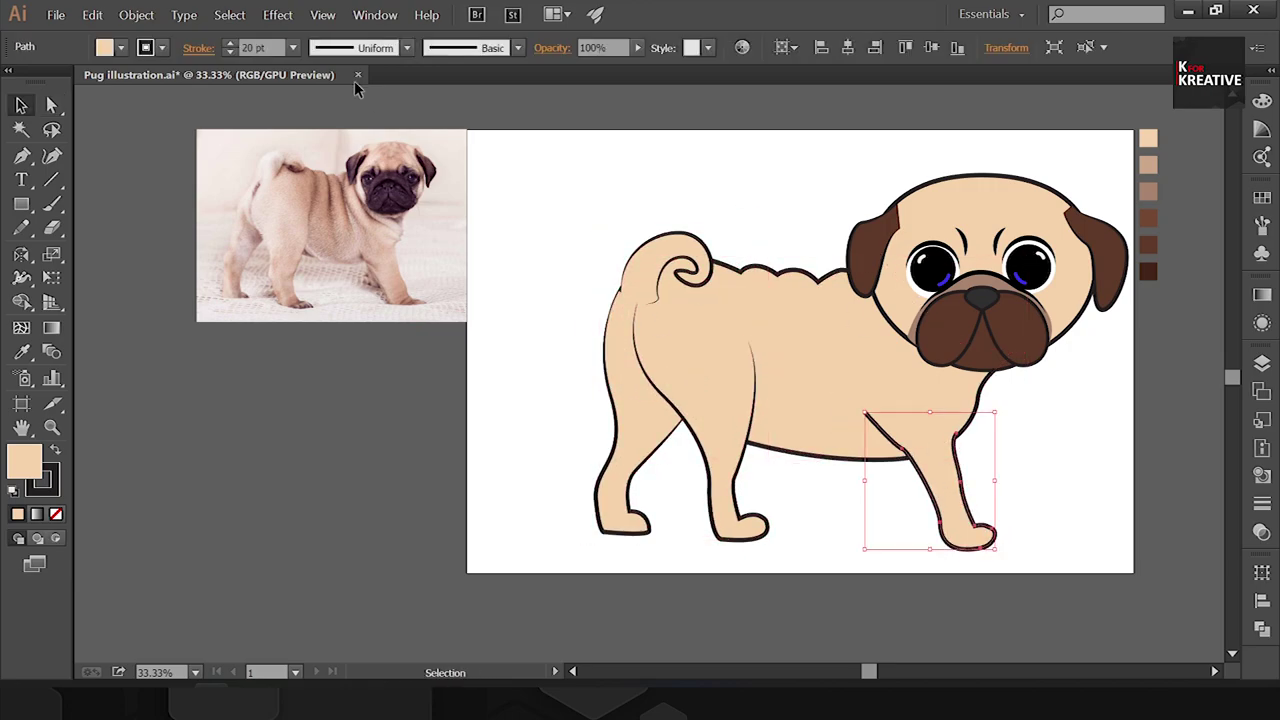
Step: Start the far front leg near the belly and select the rear leg
{"action": "key", "text": "p"}
{"action": "left_click", "coordinate": [780, 398]}
{"action": "left_click", "coordinate": [818, 437]}
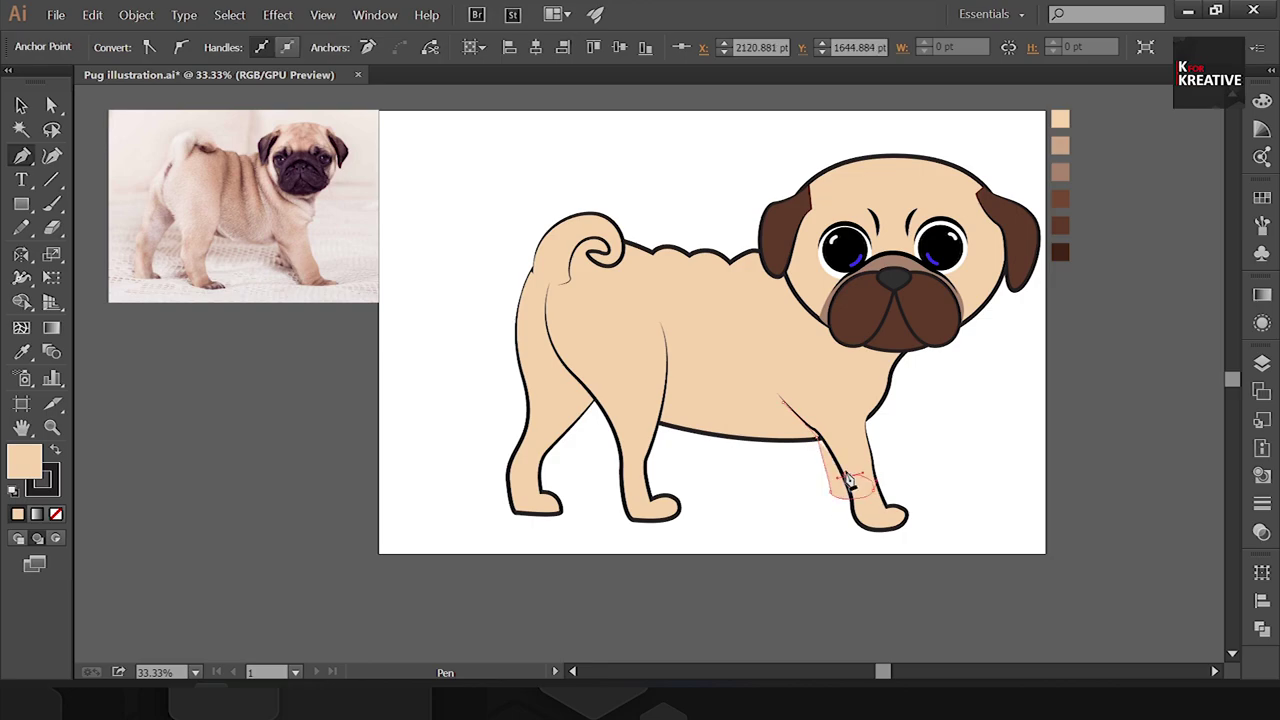
{"action": "key", "text": "a"}
{"action": "scroll", "coordinate": [880, 500], "scroll_direction": "up", "scroll_amount": 2}
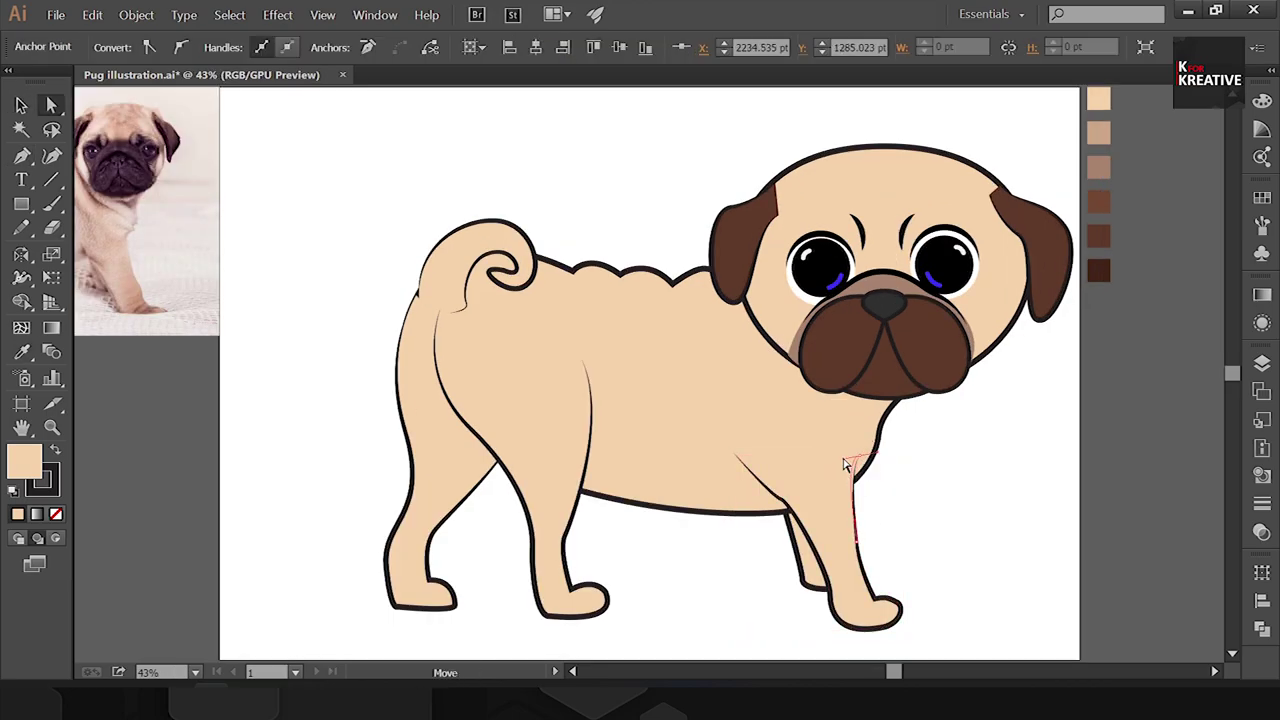
{"action": "scroll", "coordinate": [845, 465], "scroll_direction": "up", "scroll_amount": 1}
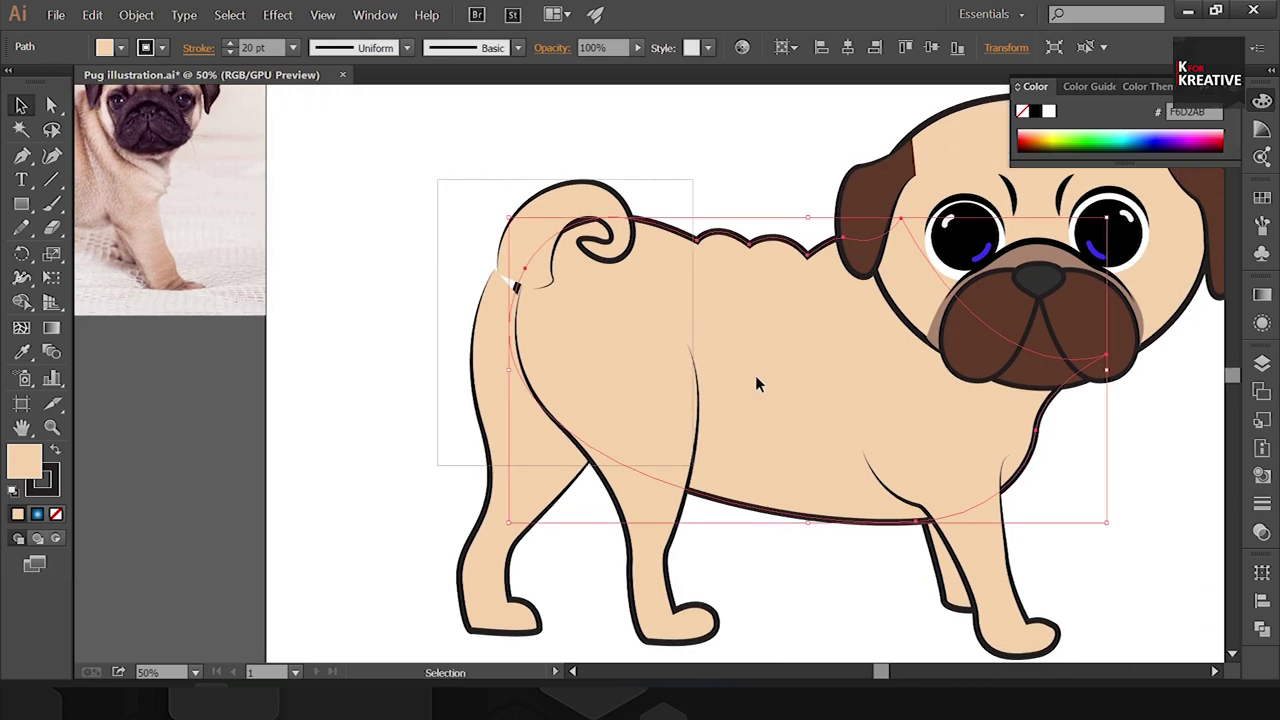
{"action": "left_click", "coordinate": [754, 380]}
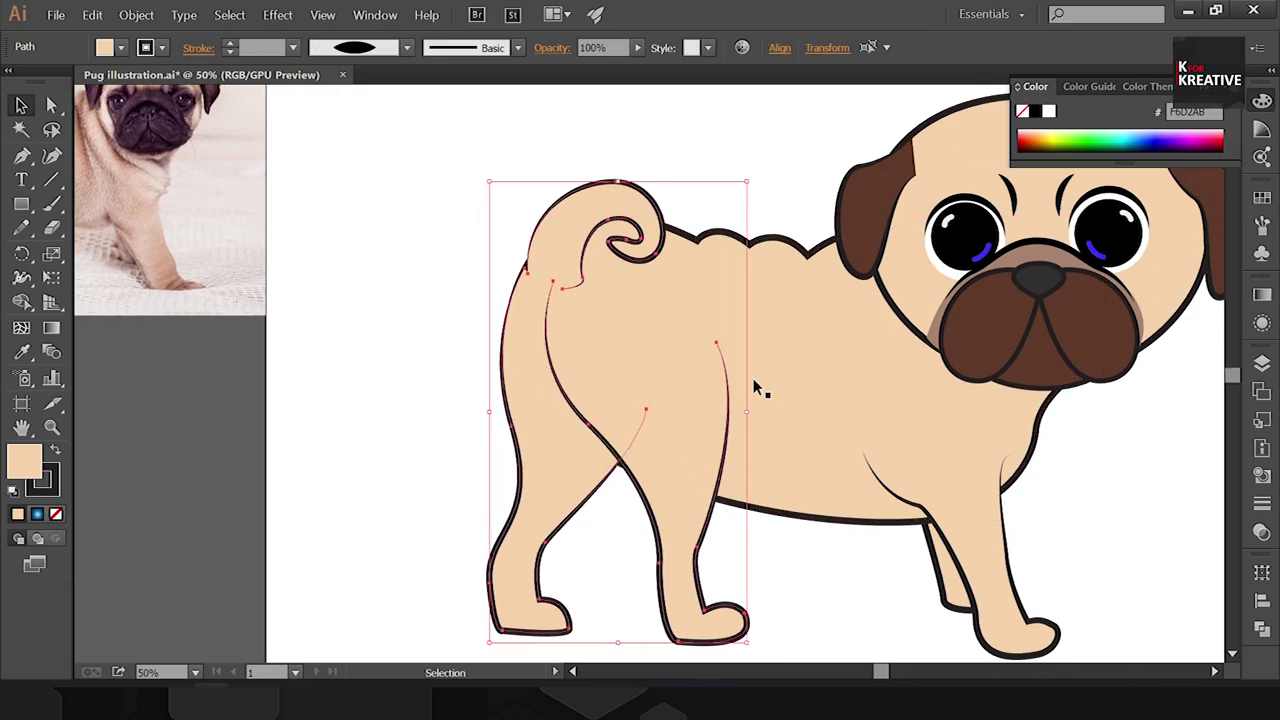
Step: Smooth the back leg outline by reshaping the back foot's corner anchor
{"action": "key", "text": "a"}
{"action": "scroll", "coordinate": [757, 386], "scroll_direction": "up", "scroll_amount": 3}
{"action": "key", "text": "v"}
{"action": "key", "text": "a"}
{"action": "left_click_drag", "start_coordinate": [435, 472], "coordinate": [464, 528]}
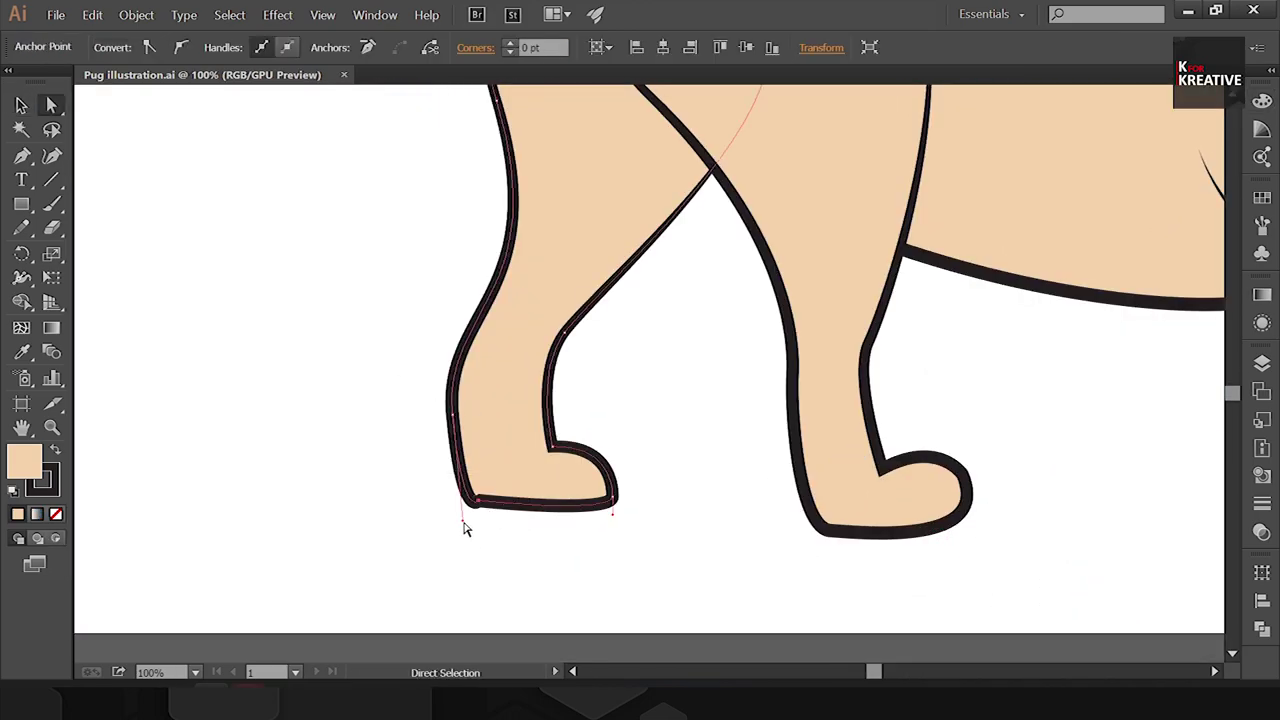
{"action": "left_click_drag", "start_coordinate": [443, 310], "coordinate": [727, 318]}
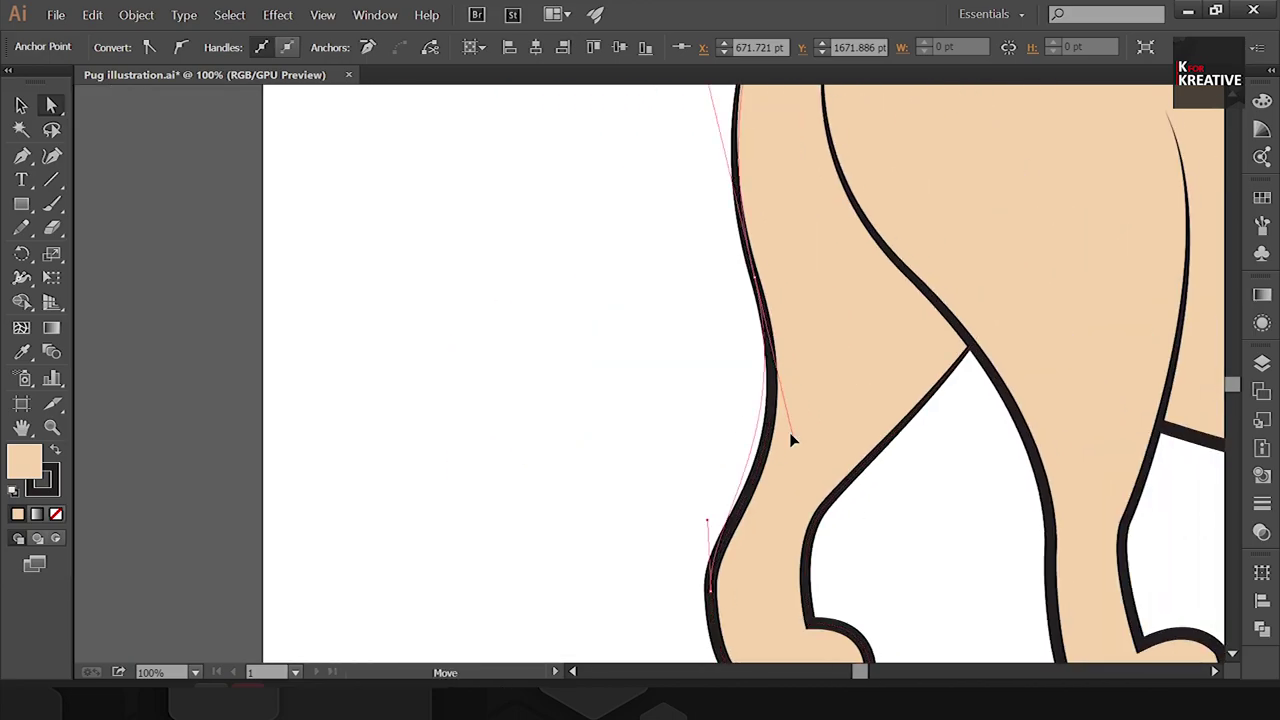
{"action": "key", "text": "ctrl+shift+a"}
Step: Draw a solid black claw shape under the back foot
{"action": "key", "text": "p"}
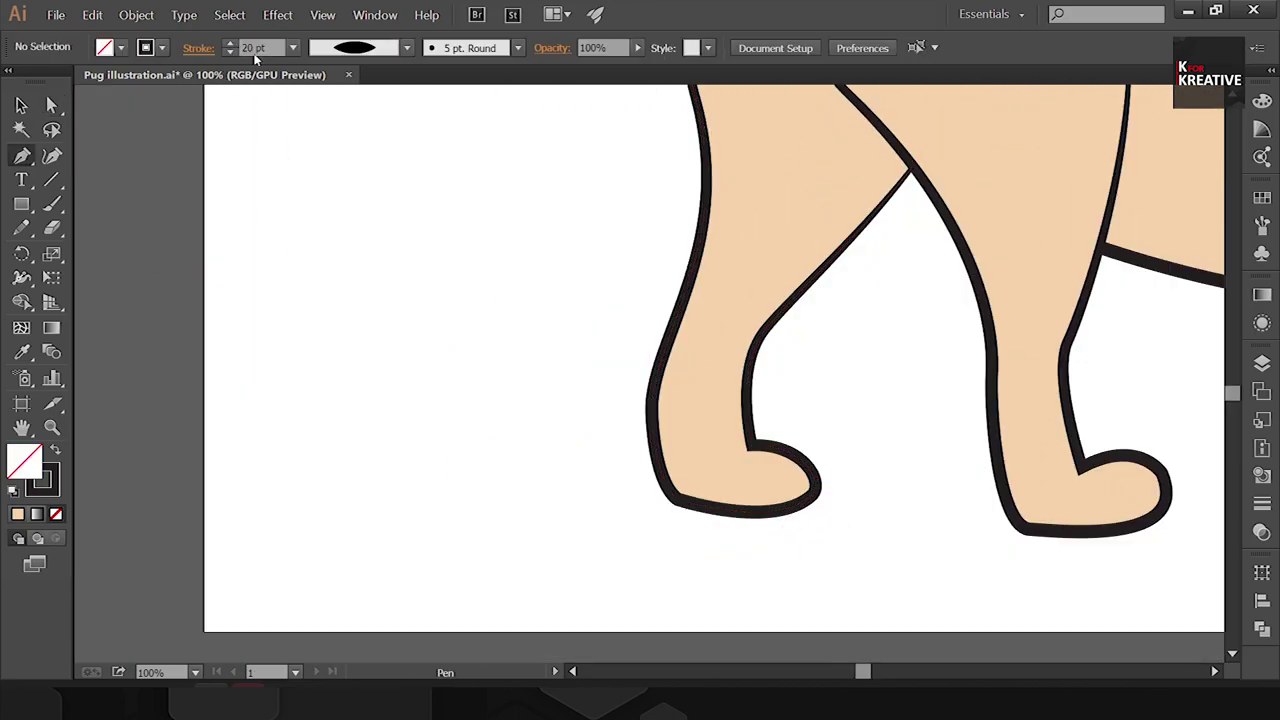
{"action": "left_click", "coordinate": [756, 497]}
{"action": "left_click", "coordinate": [774, 540]}
{"action": "left_click", "coordinate": [740, 491]}
{"action": "key", "text": "shift+x"}
{"action": "key", "text": "v"}
{"action": "key", "text": "ctrl+shift+a"}
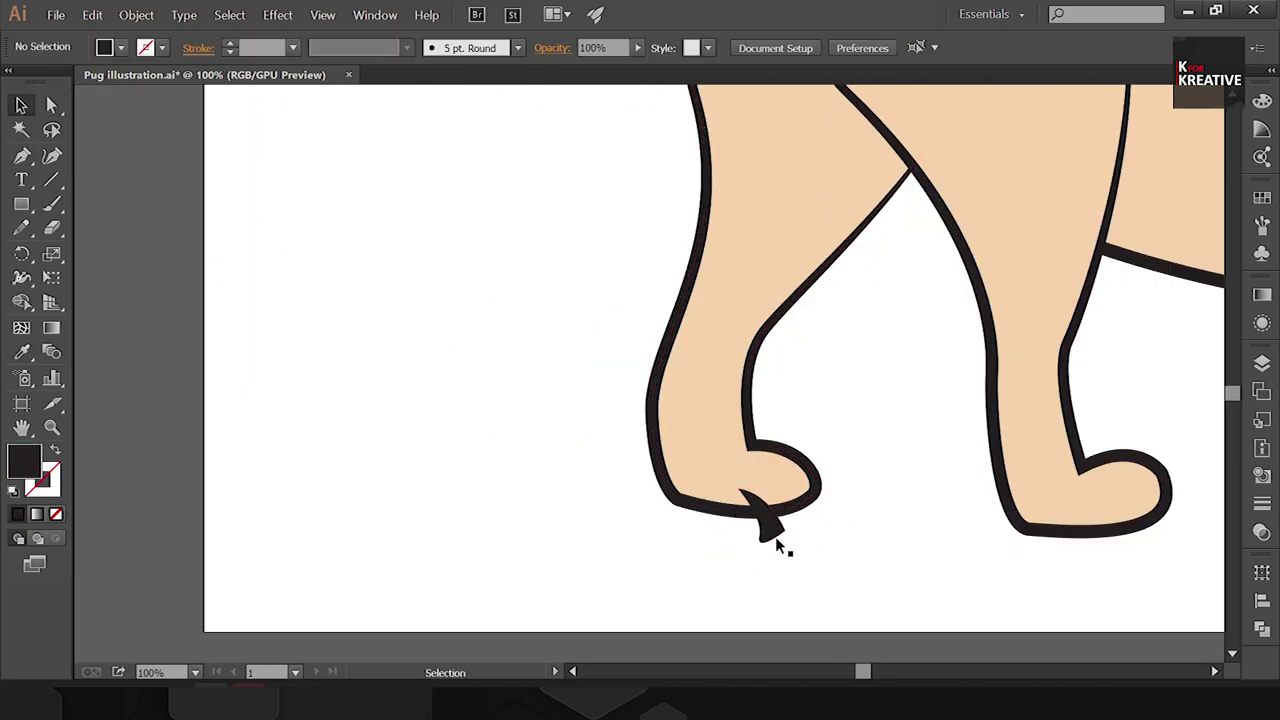
Step: Duplicate the claw and trim away claw parts outside the foot with Shape Builder
{"action": "left_click_drag", "start_coordinate": [812, 521], "coordinate": [813, 523]}
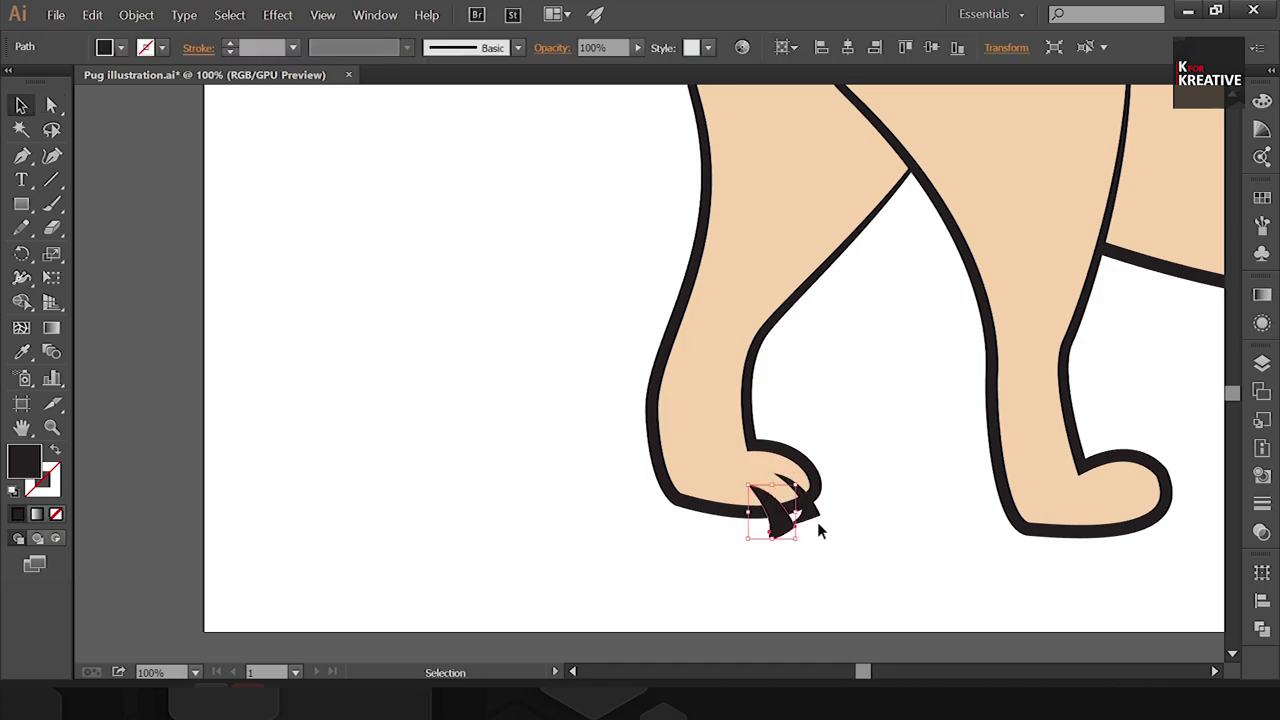
{"action": "left_click", "coordinate": [1000, 589]}
{"action": "left_click", "coordinate": [820, 523], "text": "shift"}
{"action": "key", "text": "shift+m"}
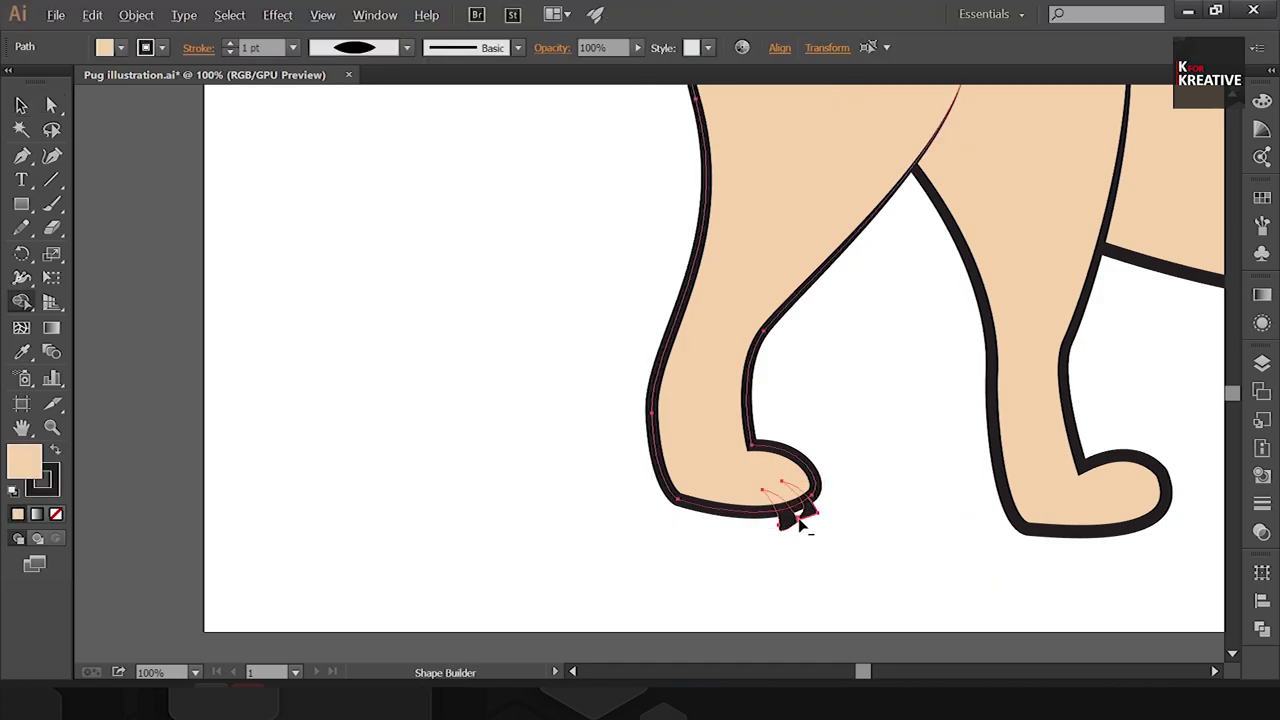
{"action": "key", "text": "v"}
{"action": "left_click", "coordinate": [742, 470]}
Step: Select the lower anchors and outline of the second back foot
{"action": "key", "text": "a"}
{"action": "key", "text": "ctrl+minus"}
{"action": "left_click", "coordinate": [722, 402]}
{"action": "left_click", "coordinate": [659, 440]}
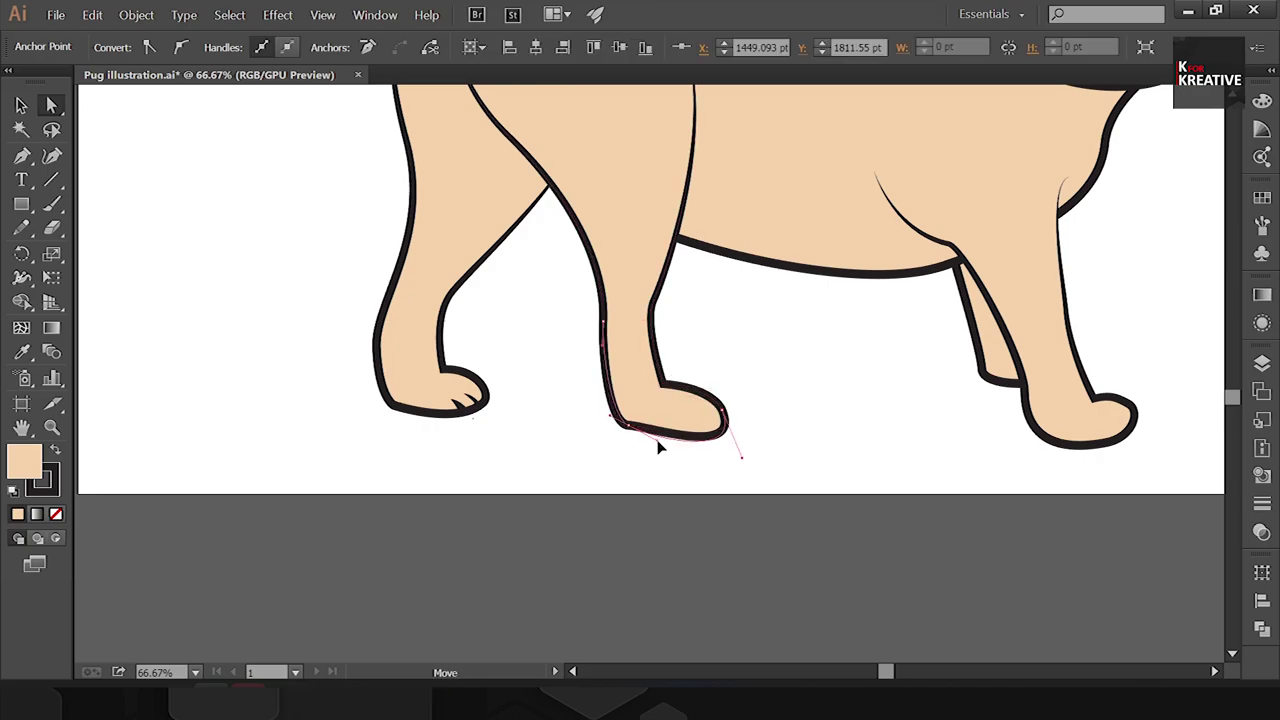
{"action": "key", "text": "ctrl+plus"}
{"action": "left_click", "coordinate": [1021, 524]}
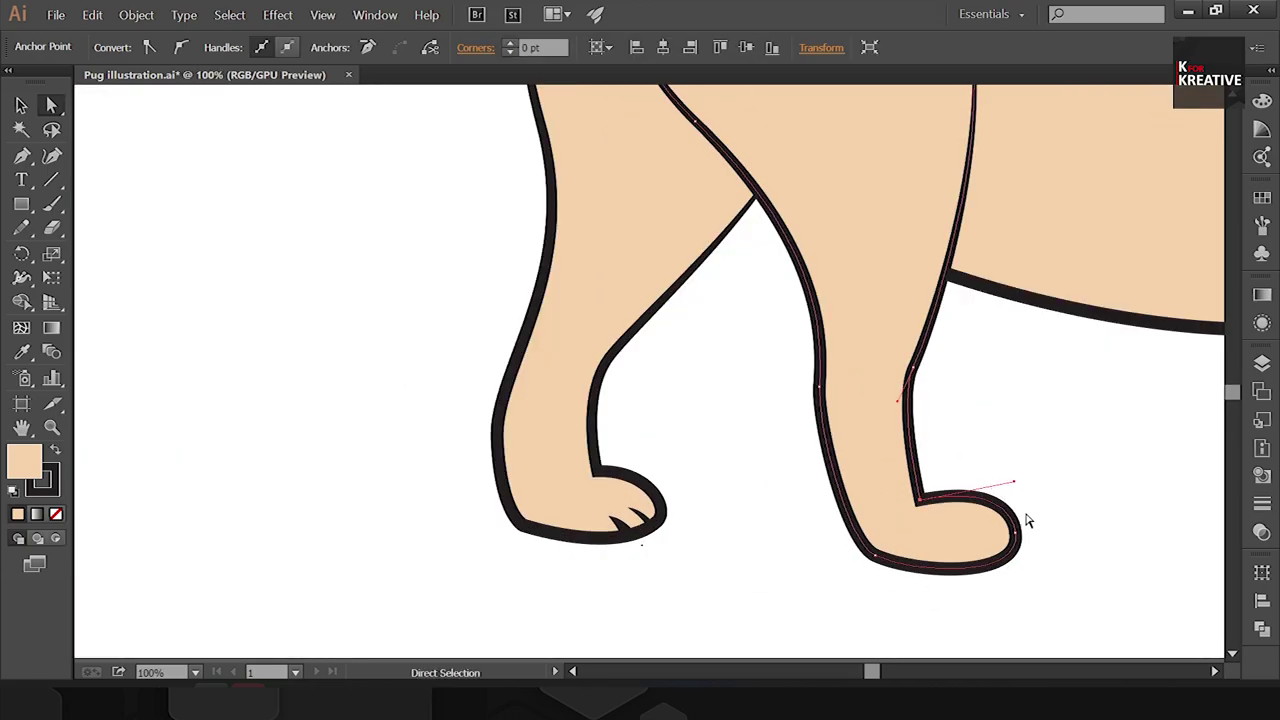
Step: Draw dark claws on the second foot, undoing the last fill attempt
{"action": "left_click", "coordinate": [1022, 508]}
{"action": "scroll", "coordinate": [1005, 543], "scroll_direction": "down", "scroll_amount": 1}
{"action": "key", "text": "p"}
{"action": "left_click_drag", "start_coordinate": [944, 506], "coordinate": [948, 515]}
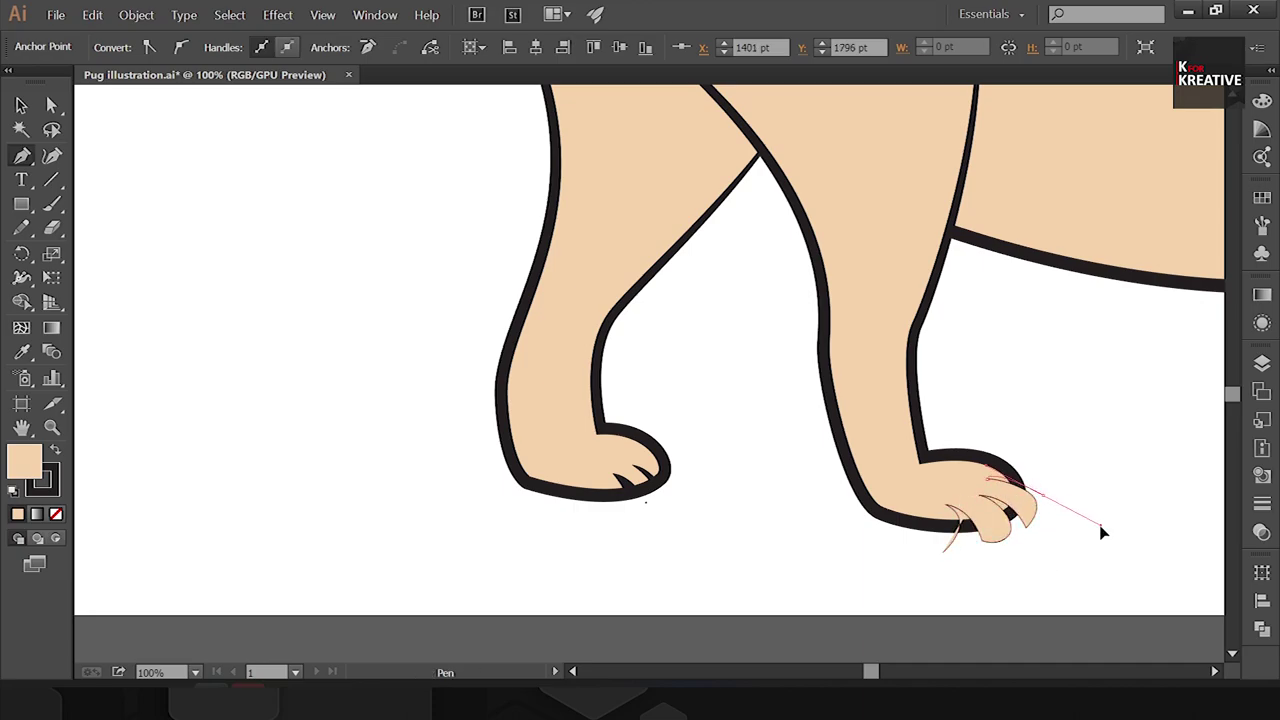
{"action": "left_click", "coordinate": [945, 471]}
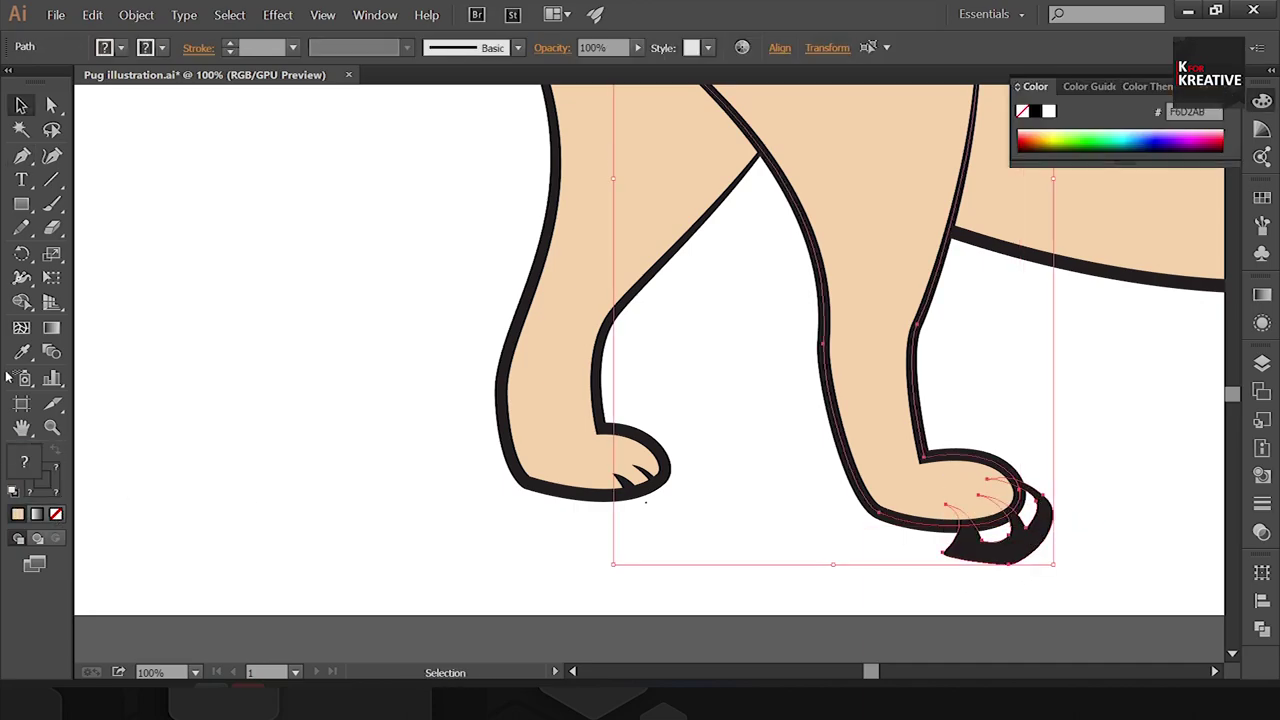
{"action": "key", "text": "ctrl+z"}
Step: Select the front leg and the claw anchors on the left paw
{"action": "key", "text": "ctrl+minus"}
{"action": "left_click", "coordinate": [770, 366]}
{"action": "left_click", "coordinate": [690, 380]}
{"action": "left_click", "coordinate": [581, 371]}
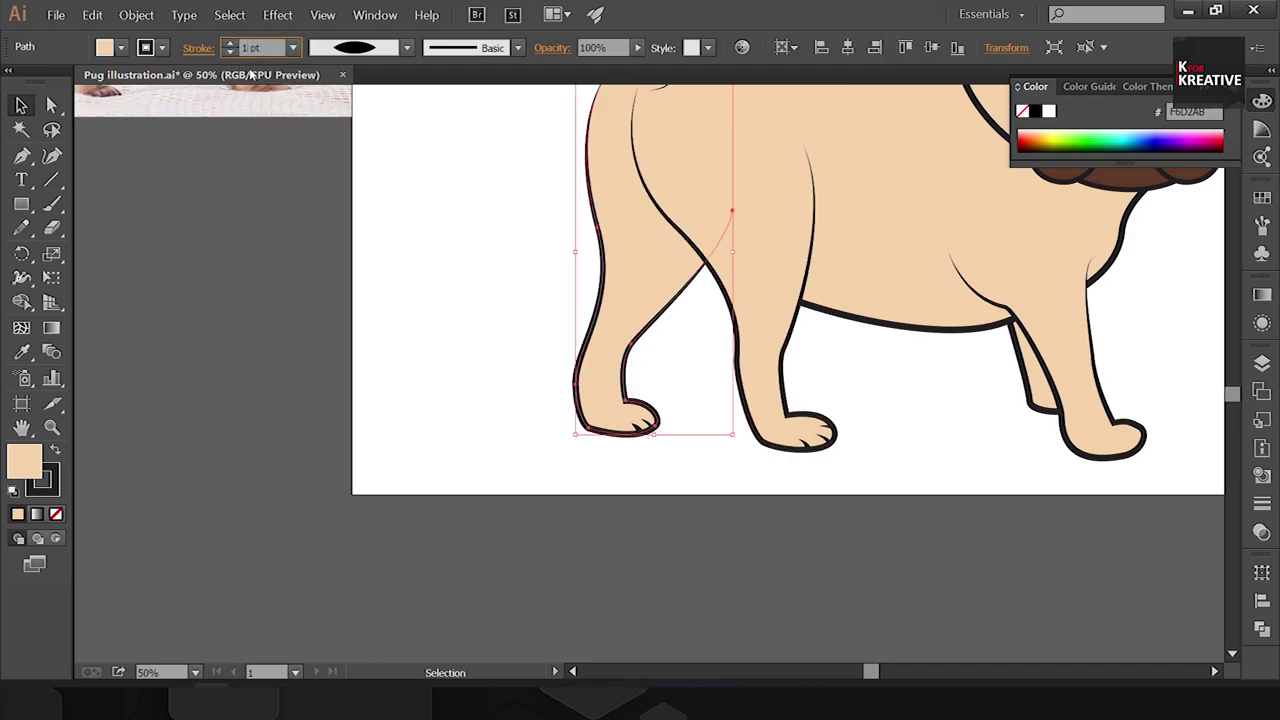
{"action": "scroll", "coordinate": [590, 368], "scroll_direction": "up", "scroll_amount": 4}
{"action": "key", "text": "a"}
{"action": "left_click", "coordinate": [620, 375]}
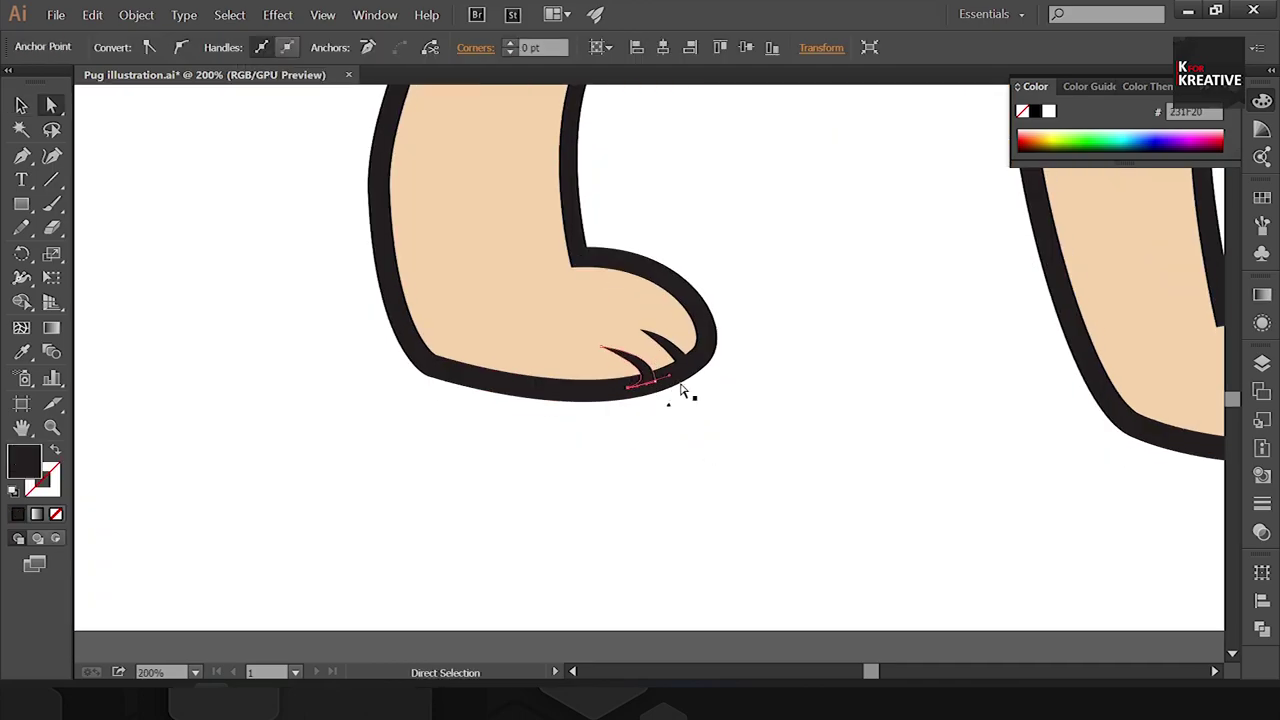
{"action": "scroll", "coordinate": [680, 390], "scroll_direction": "down", "scroll_amount": 5}
Step: Adjust an anchor on the right front paw, then clear the selection
{"action": "left_click", "coordinate": [873, 573]}
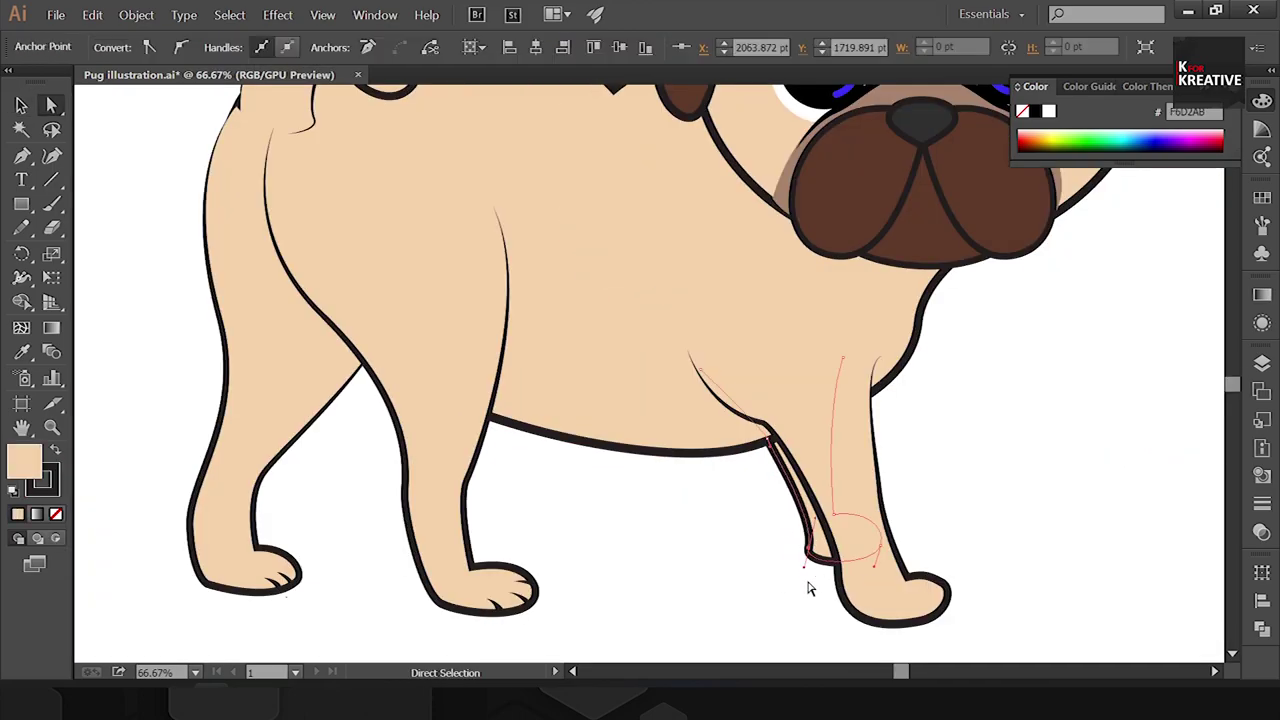
{"action": "scroll", "coordinate": [800, 550], "scroll_direction": "down", "scroll_amount": 2}
{"action": "scroll", "coordinate": [525, 303], "scroll_direction": "left", "scroll_amount": 3}
{"action": "scroll", "coordinate": [893, 456], "scroll_direction": "up", "scroll_amount": 2}
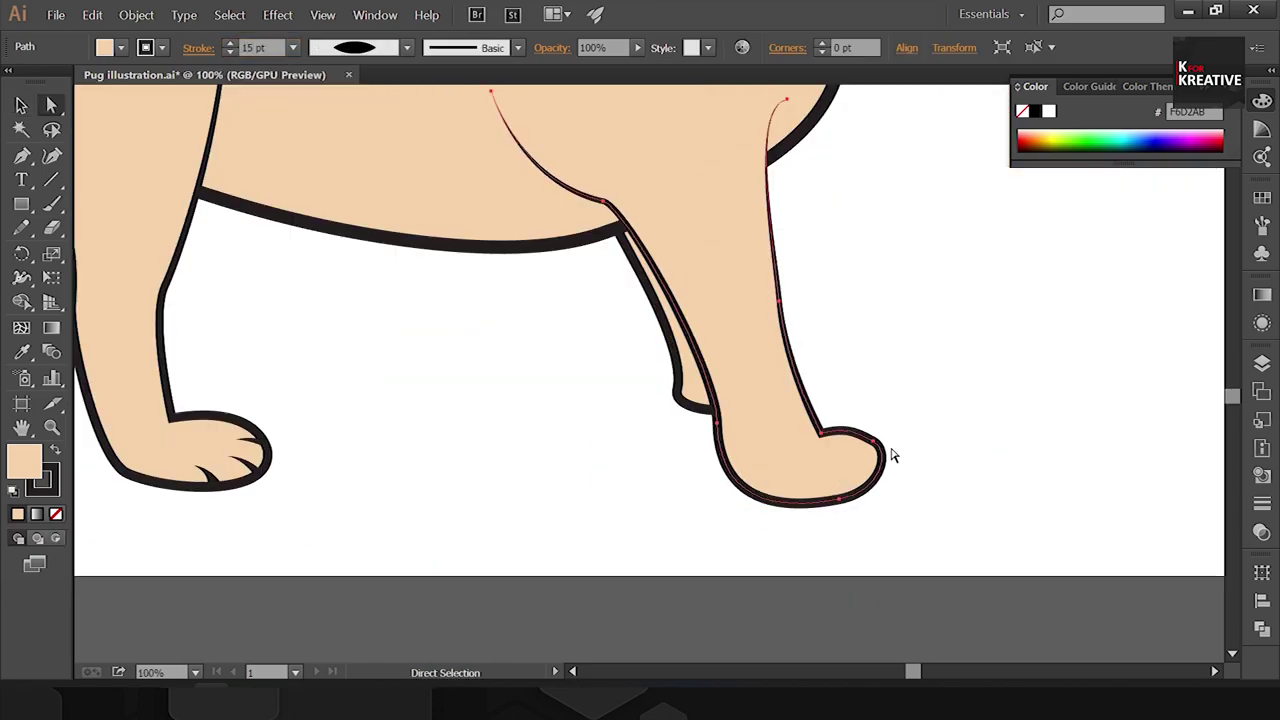
{"action": "left_click", "coordinate": [873, 443]}
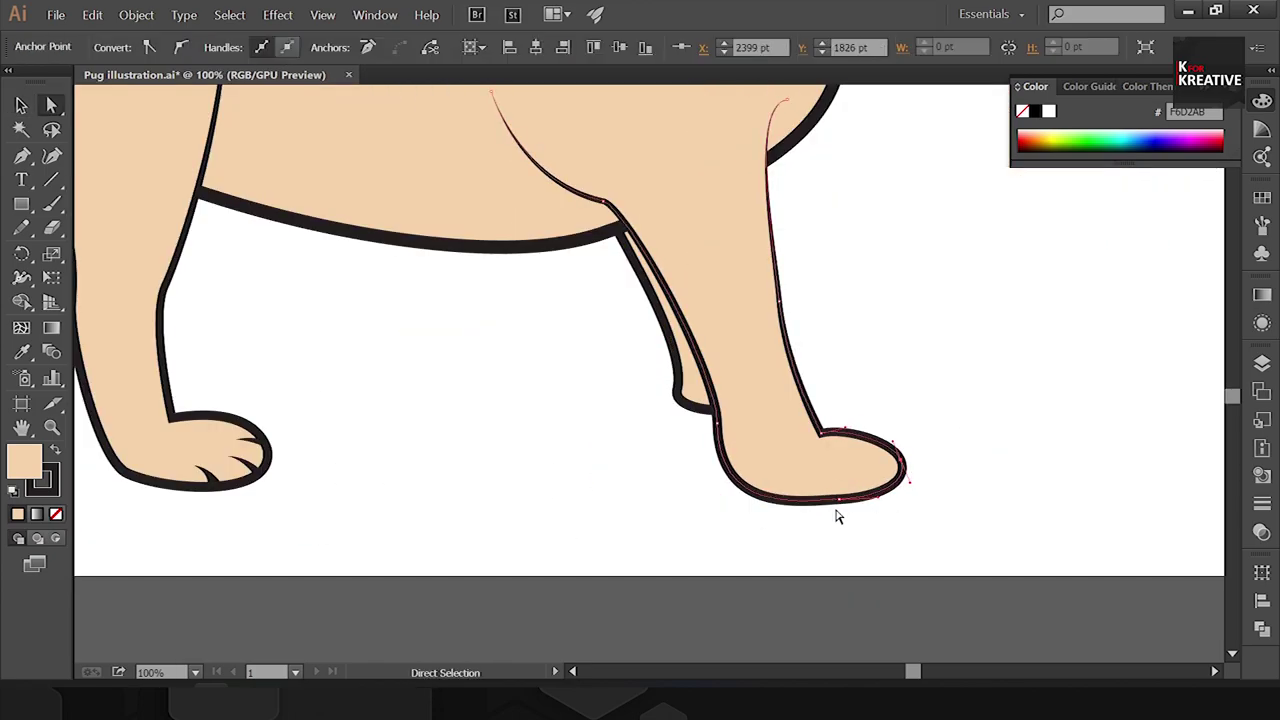
{"action": "scroll", "coordinate": [838, 516], "scroll_direction": "left", "scroll_amount": 5}
{"action": "key", "text": "v"}
{"action": "left_click", "coordinate": [450, 480]}
{"action": "scroll", "coordinate": [371, 463], "scroll_direction": "left", "scroll_amount": 2}
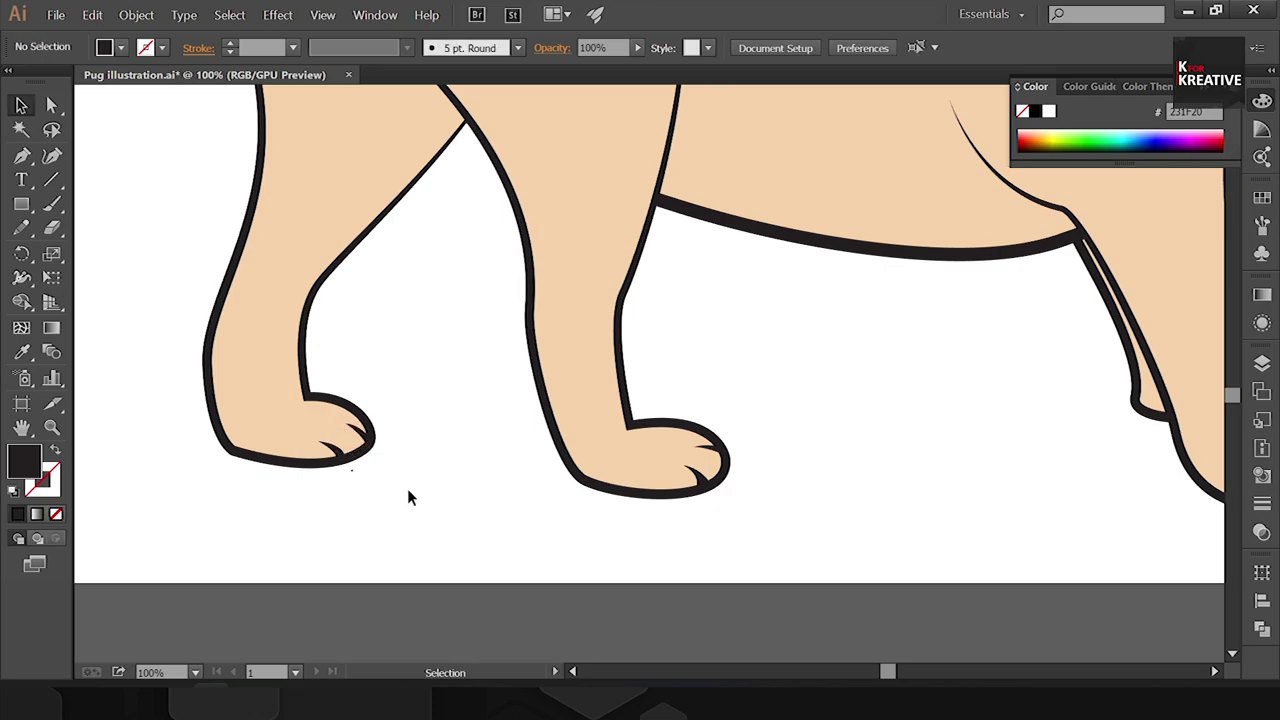
{"action": "scroll", "coordinate": [600, 480], "scroll_direction": "right", "scroll_amount": 5}
Step: Draw a toe mark on the rear paw, reshape its tip, and fit the whole pug
{"action": "key", "text": "p"}
{"action": "left_click", "coordinate": [840, 528]}
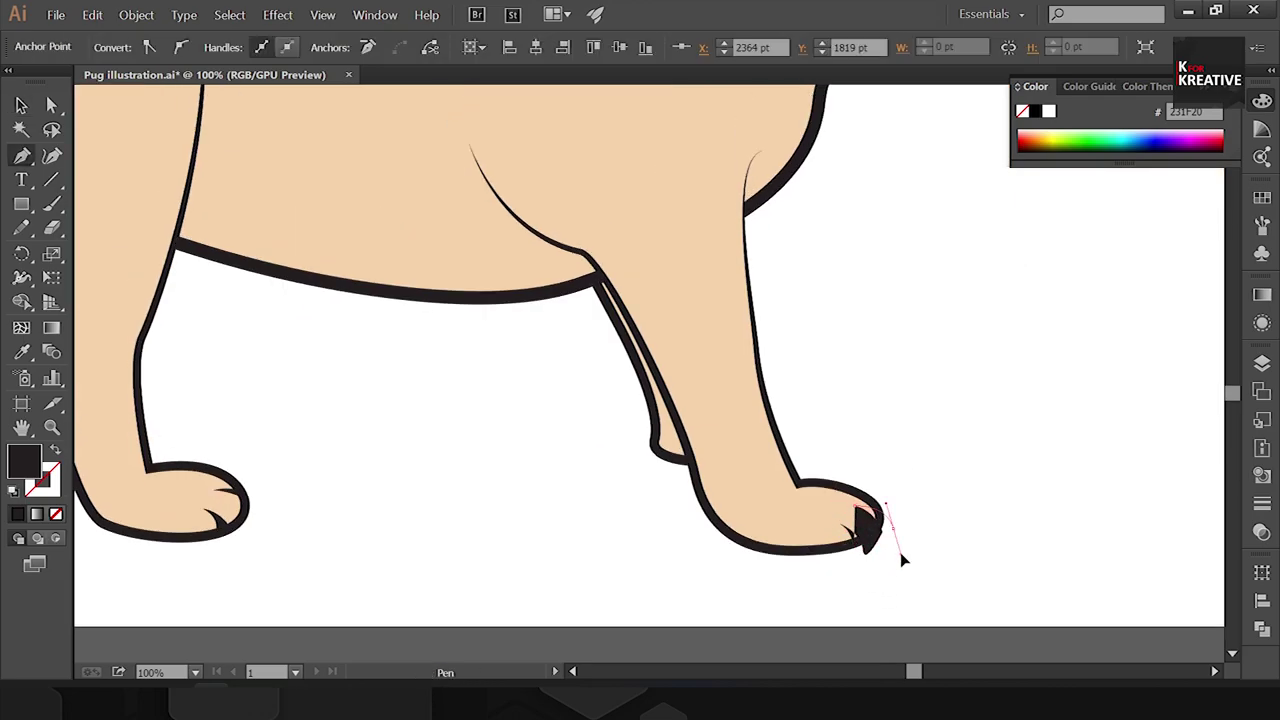
{"action": "key", "text": "a"}
{"action": "key", "text": "ctrl+z"}
{"action": "left_click", "coordinate": [843, 530]}
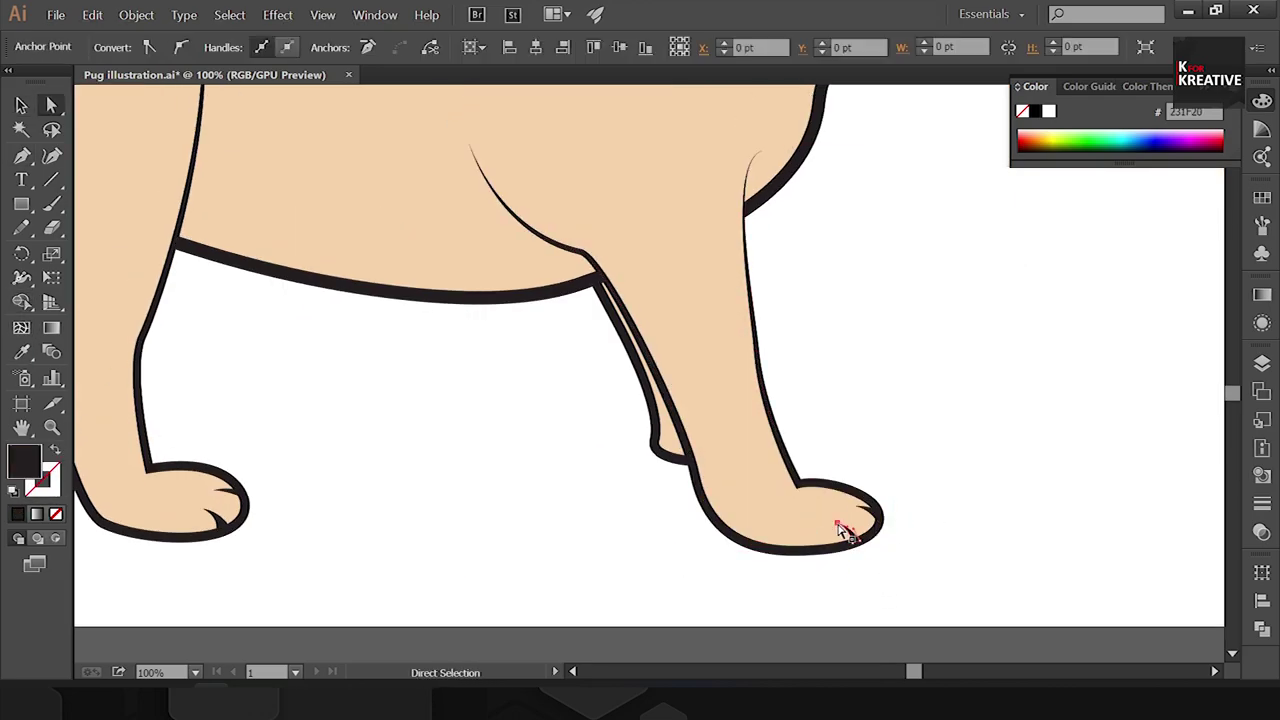
{"action": "left_click_drag", "start_coordinate": [855, 500], "coordinate": [884, 535]}
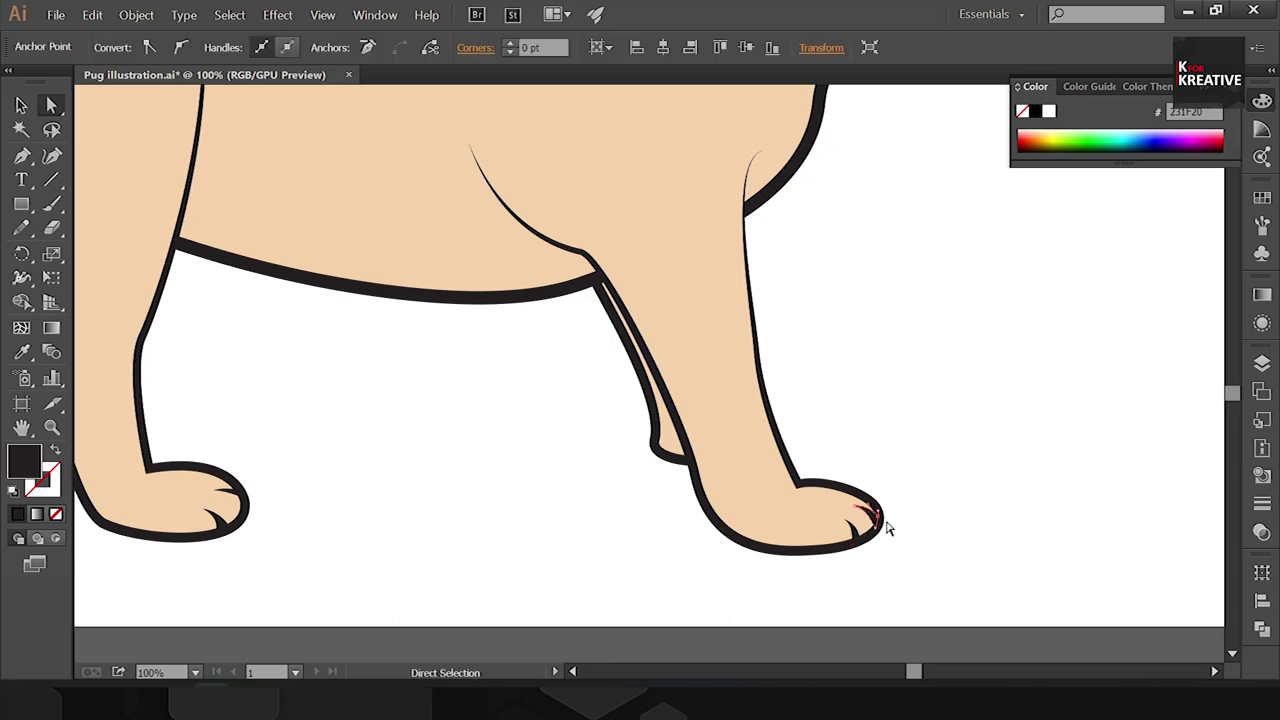
{"action": "key", "text": "v"}
{"action": "key", "text": "ctrl+minus"}
{"action": "key", "text": "ctrl+minus"}
{"action": "key", "text": "ctrl+minus"}
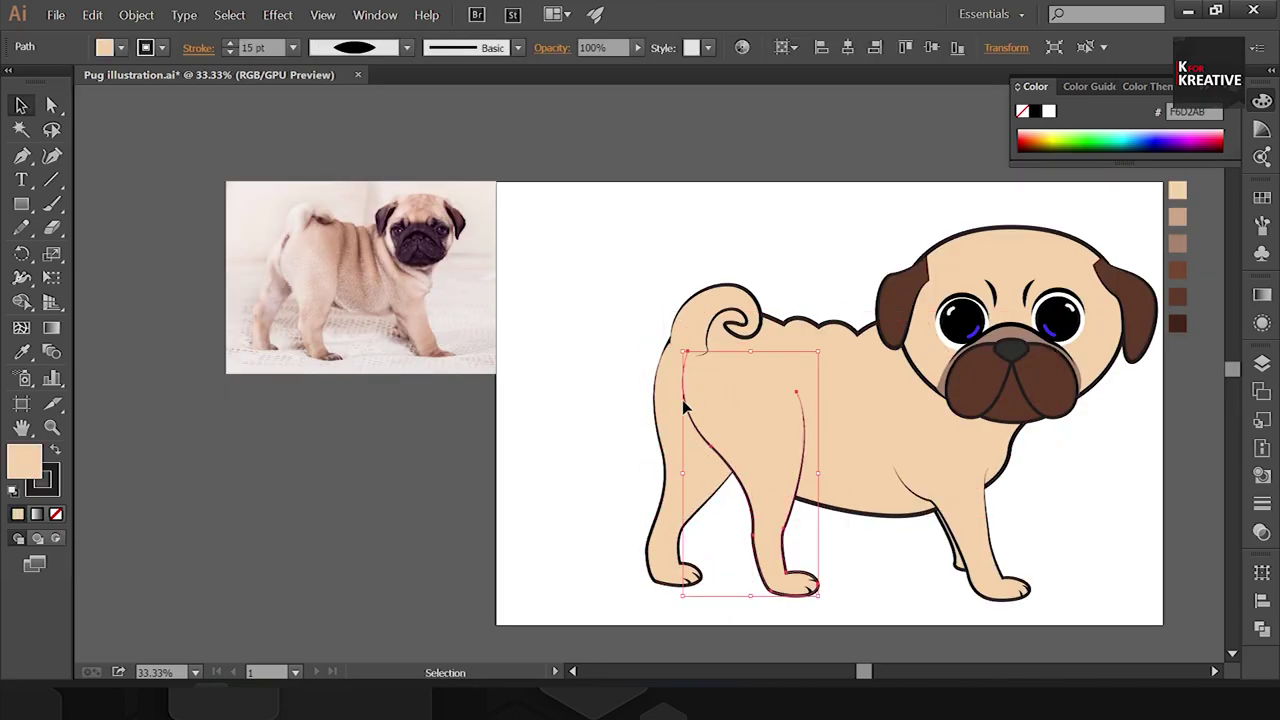
Step: Draw a tan patch from the muzzle around both eyes, plus a shadow from ear toward chin
{"action": "key", "text": "a"}
{"action": "key", "text": "v"}
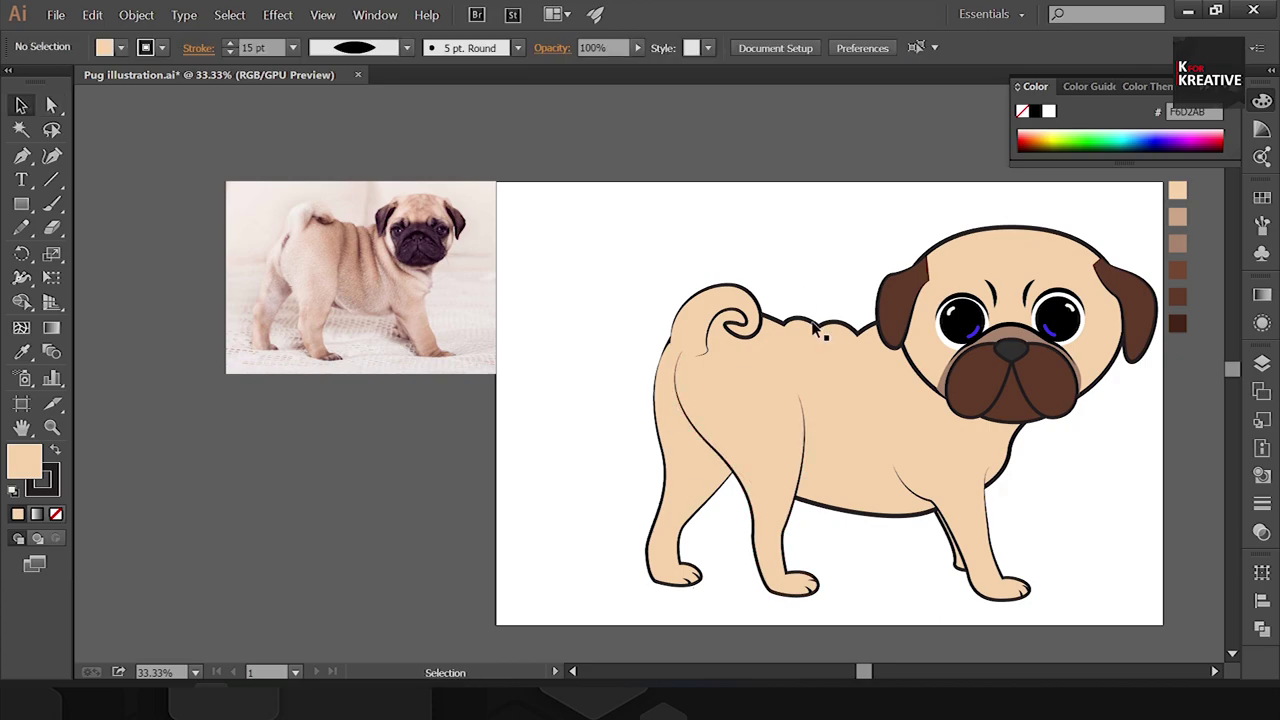
{"action": "key", "text": "ctrl+alt+bracketright"}
{"action": "key", "text": "ctrl+alt+bracketright"}
{"action": "key", "text": "ctrl+alt+bracketright"}
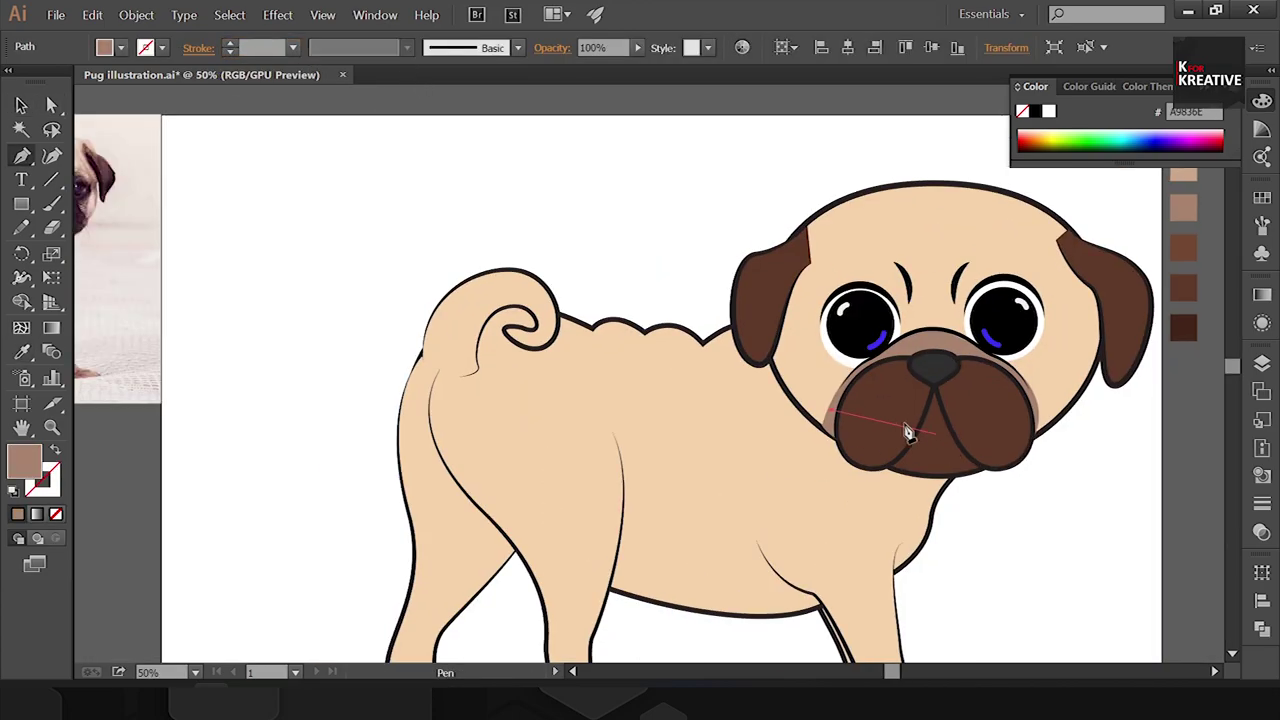
{"action": "left_click", "coordinate": [822, 356]}
{"action": "left_click_drag", "start_coordinate": [840, 278], "coordinate": [862, 275]}
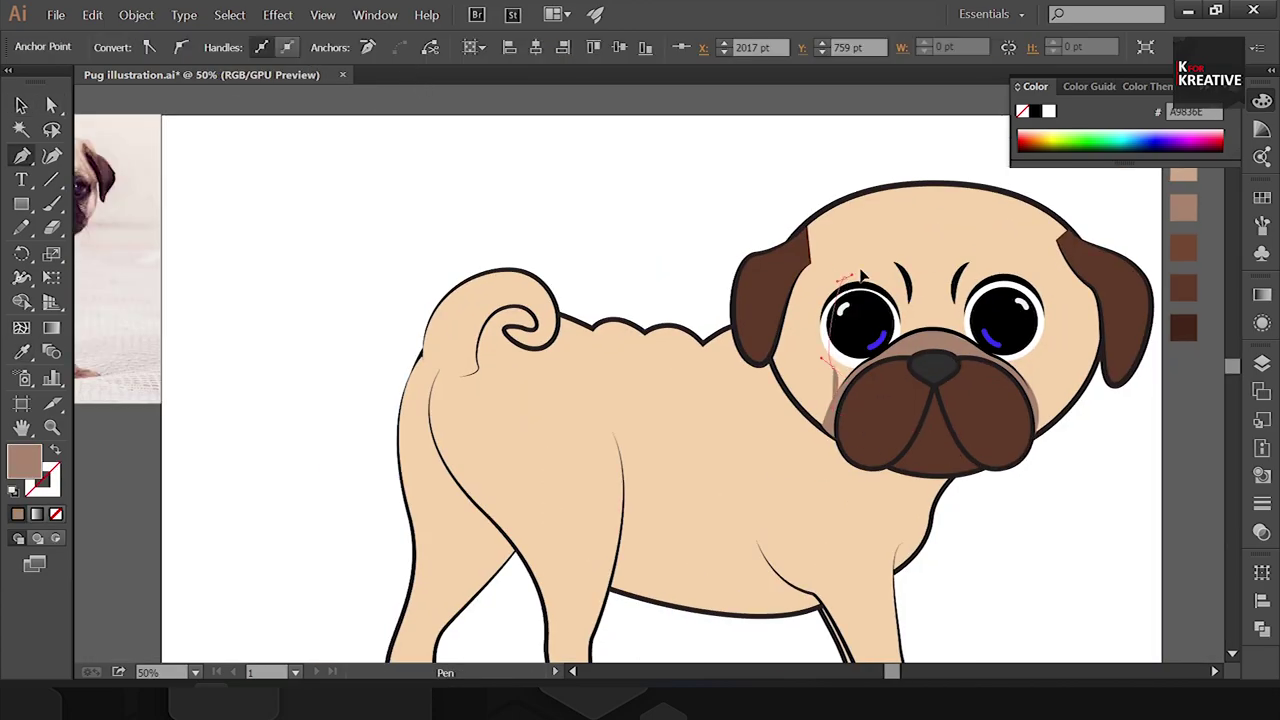
{"action": "left_click_drag", "start_coordinate": [911, 328], "coordinate": [958, 330]}
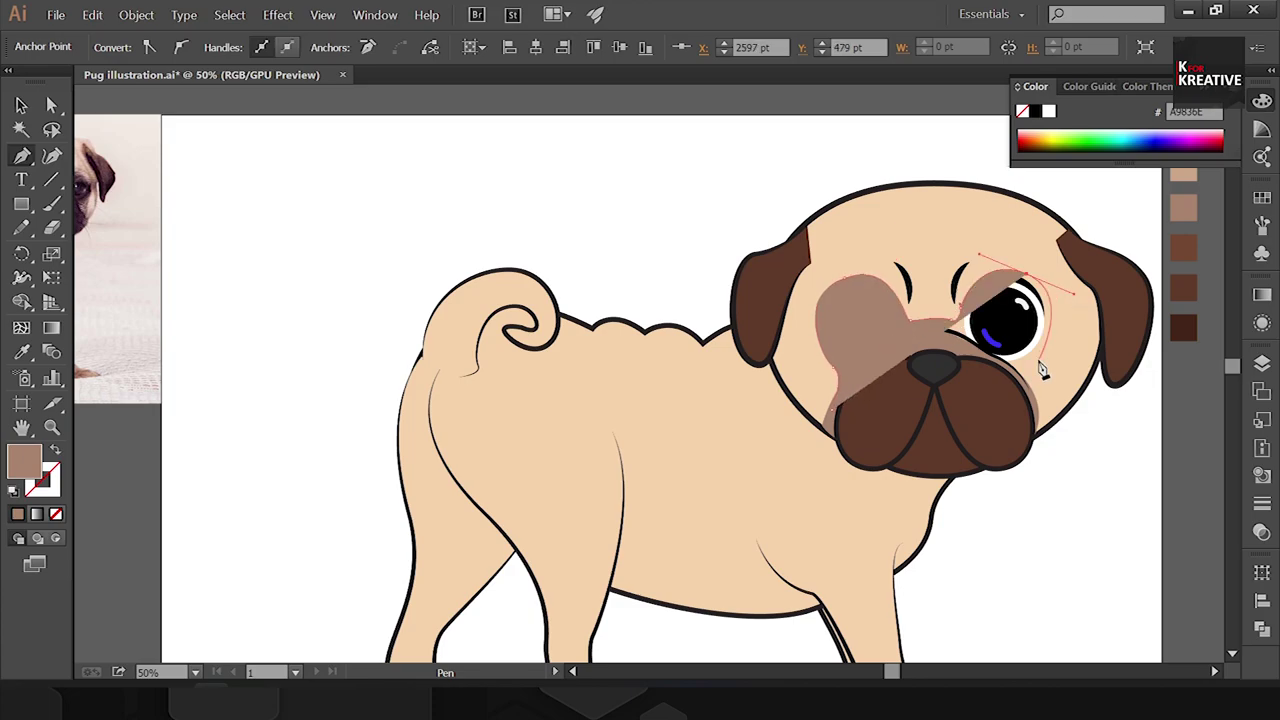
{"action": "left_click_drag", "start_coordinate": [1034, 358], "coordinate": [1038, 404]}
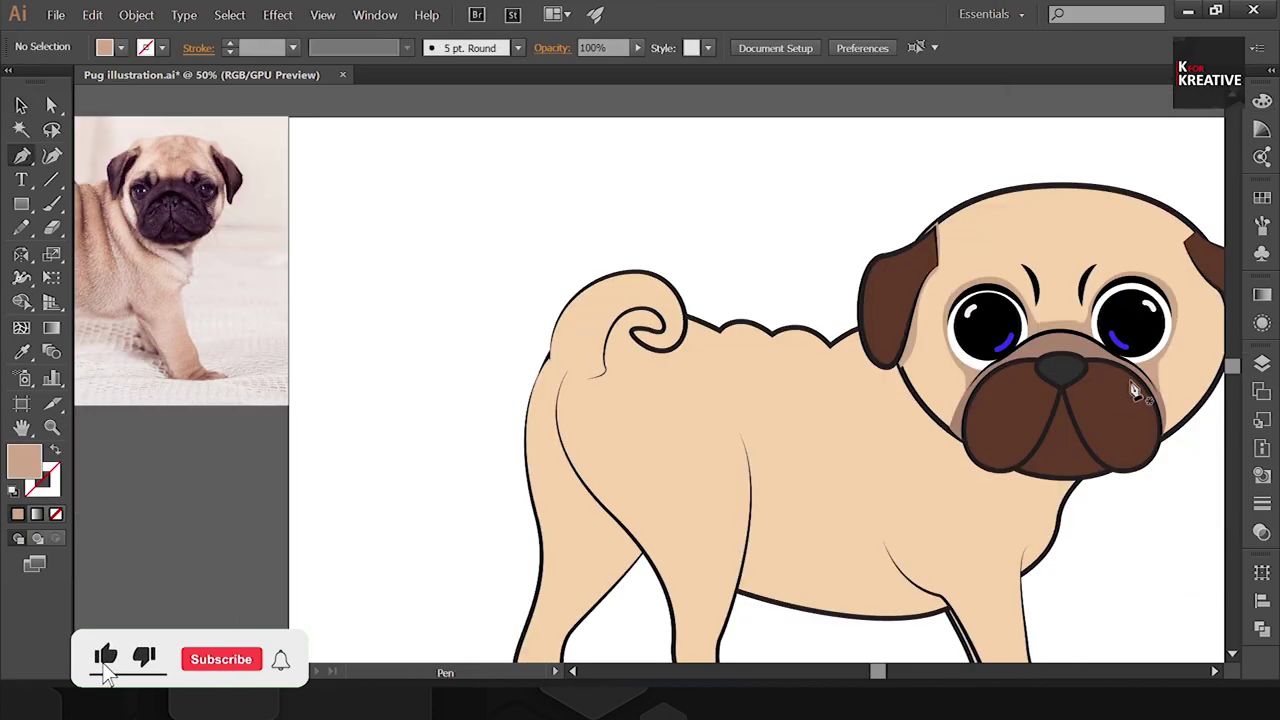
{"action": "left_click", "coordinate": [886, 244]}
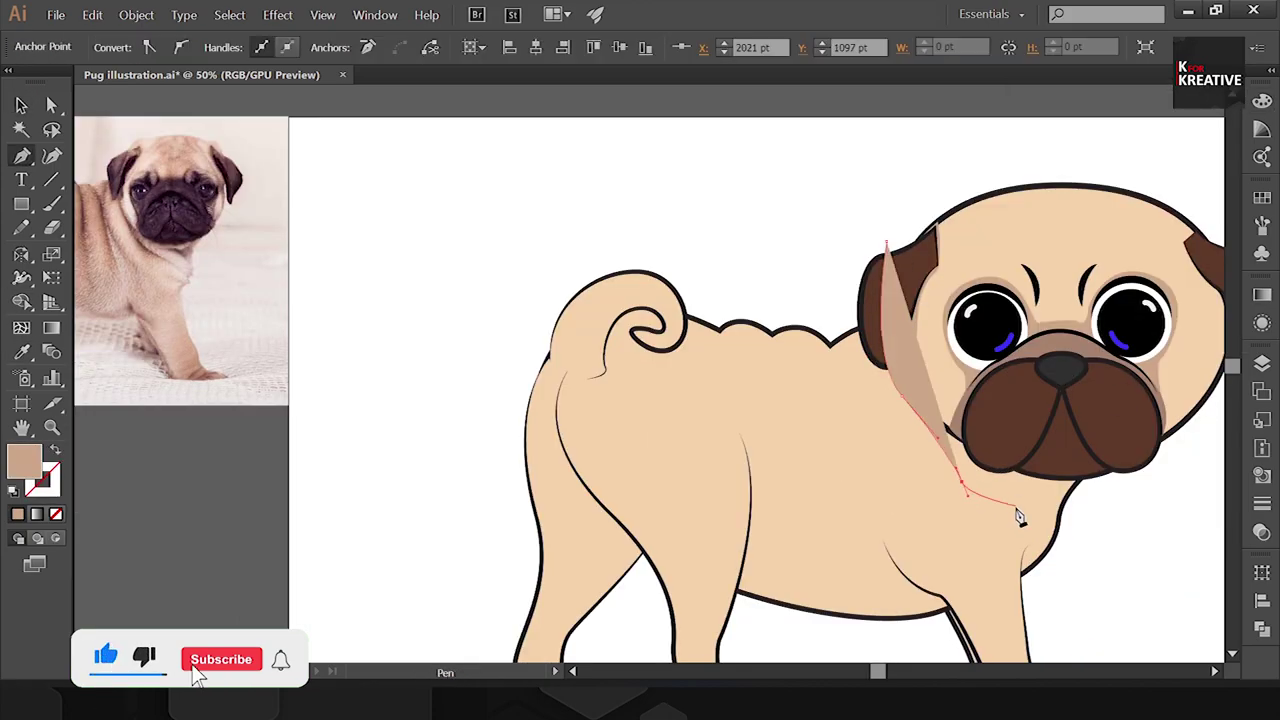
{"action": "left_click_drag", "start_coordinate": [990, 480], "coordinate": [1045, 530]}
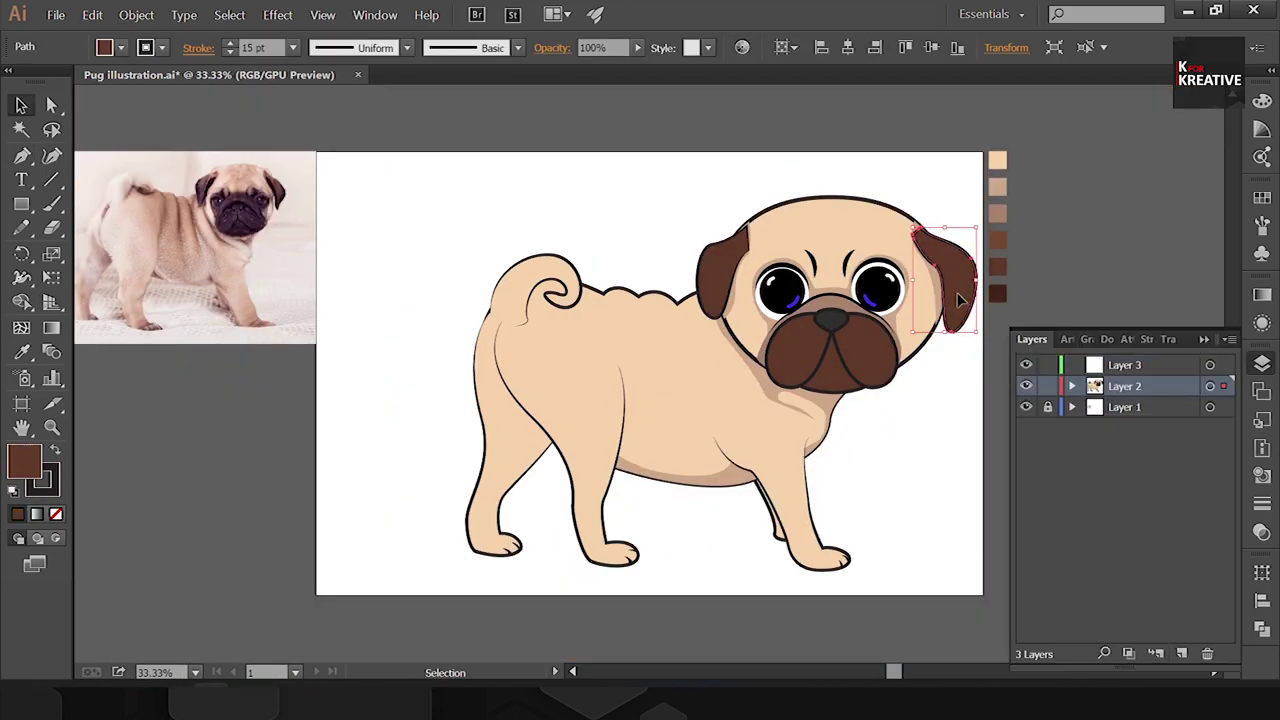
Step: Select the right ear, head, left ear and body outlines together
{"action": "left_click", "coordinate": [880, 230], "text": "shift"}
{"action": "left_click", "coordinate": [715, 270], "text": "shift"}
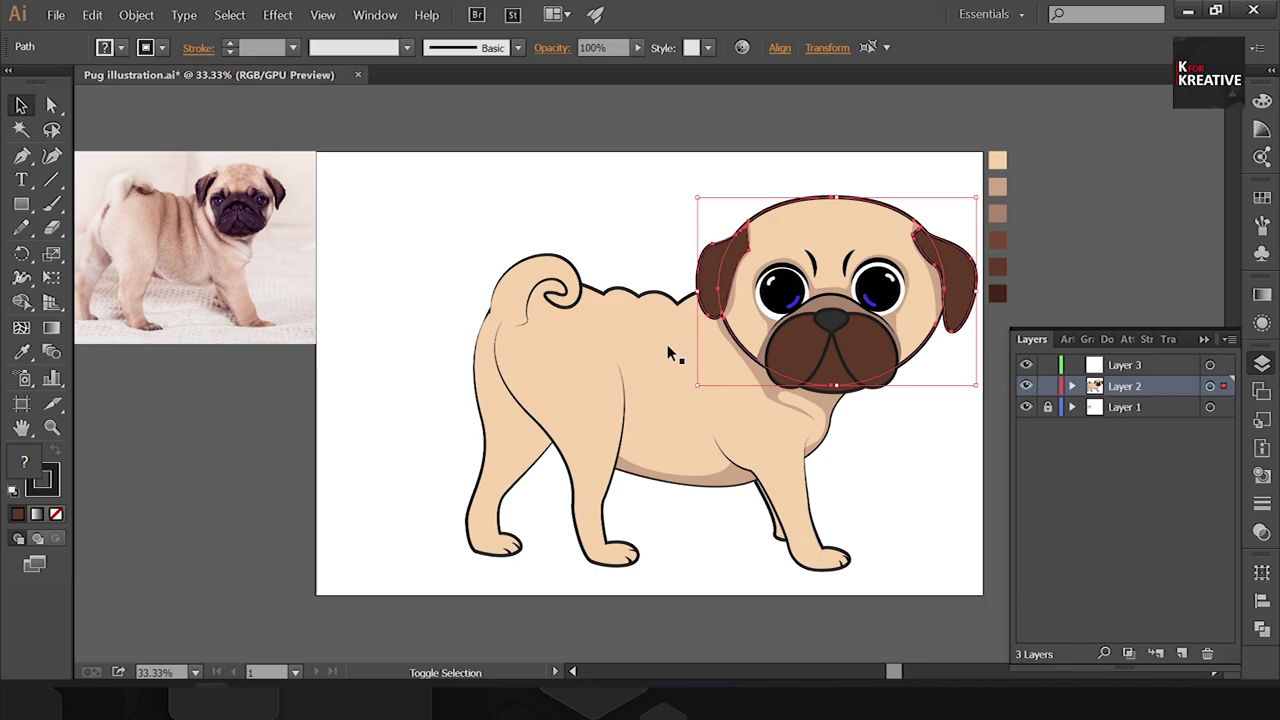
{"action": "left_click", "coordinate": [580, 482], "text": "shift"}
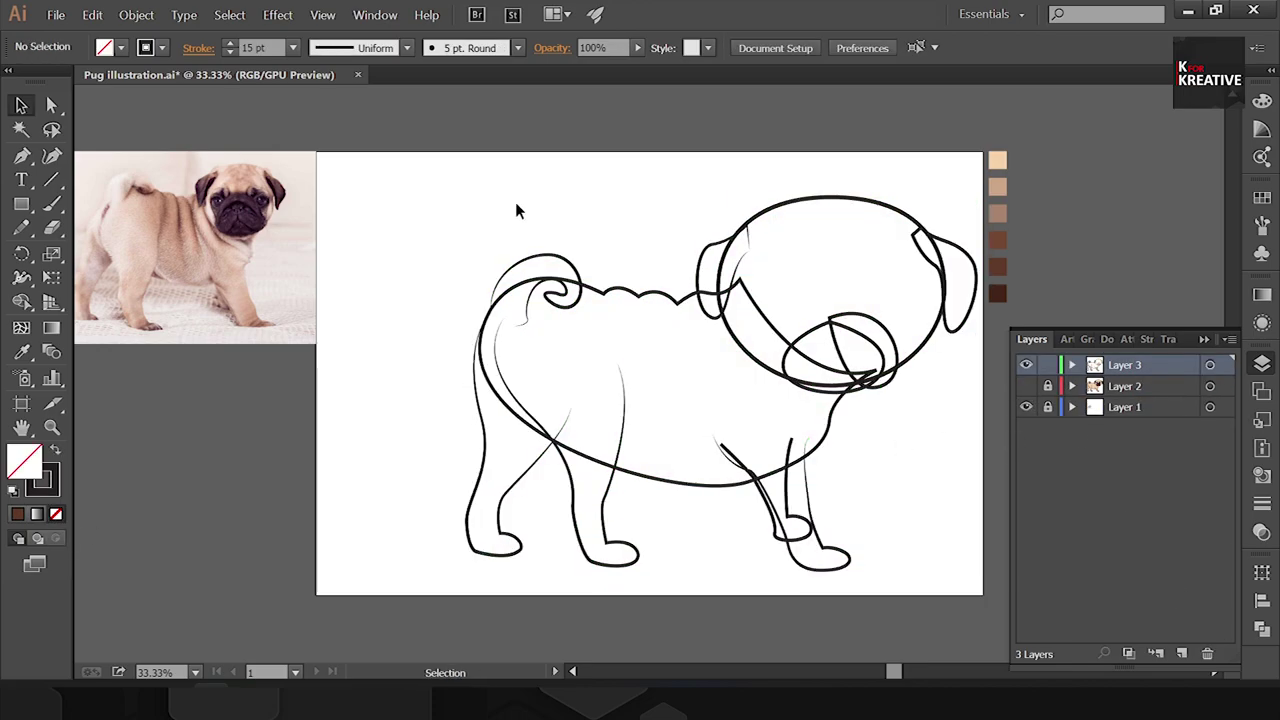
Step: Delete the inner tail edge, ear-to-head line and muzzle lines with Shape Builder
{"action": "left_click", "coordinate": [505, 295], "text": "alt"}
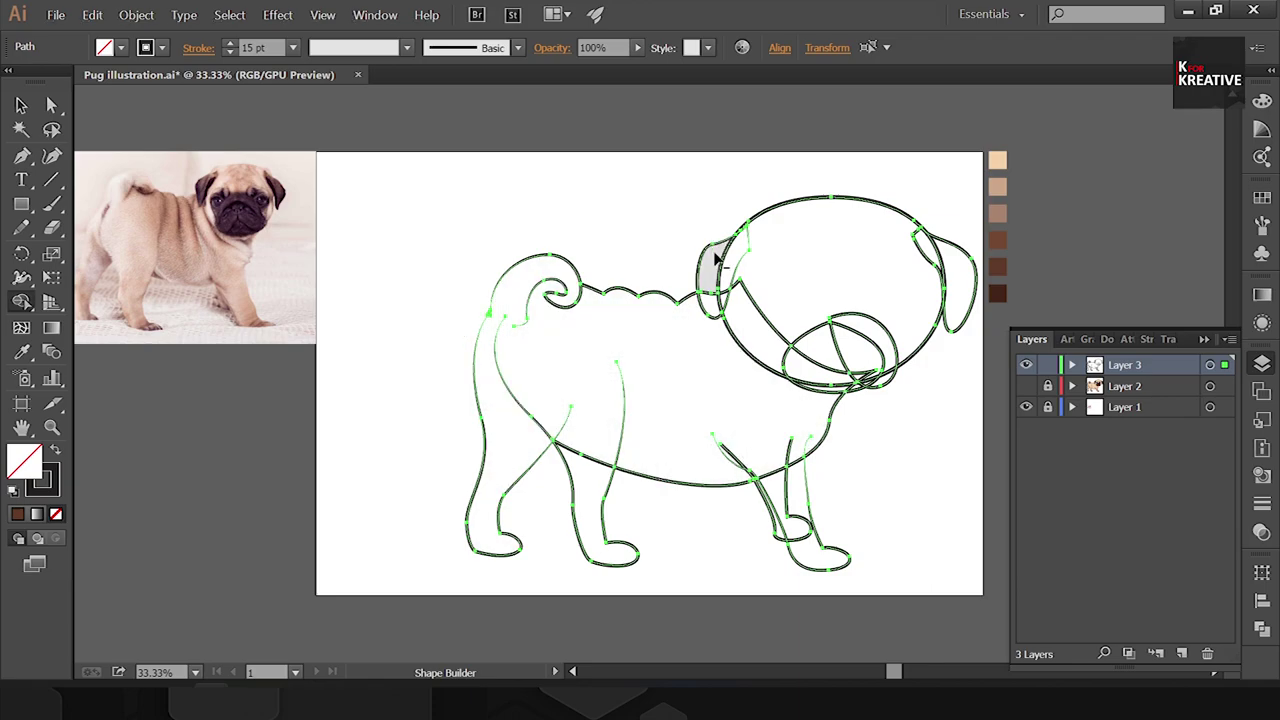
{"action": "left_click", "coordinate": [748, 232], "text": "alt"}
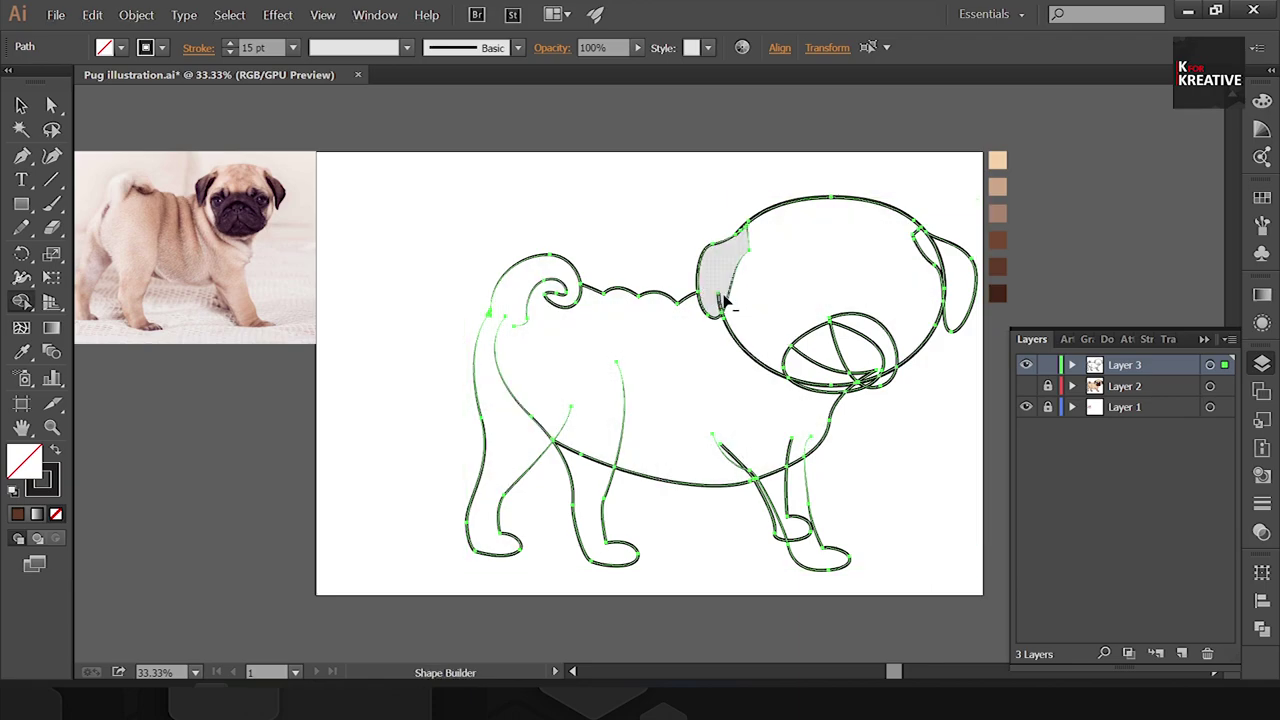
{"action": "left_click", "coordinate": [855, 388], "text": "alt"}
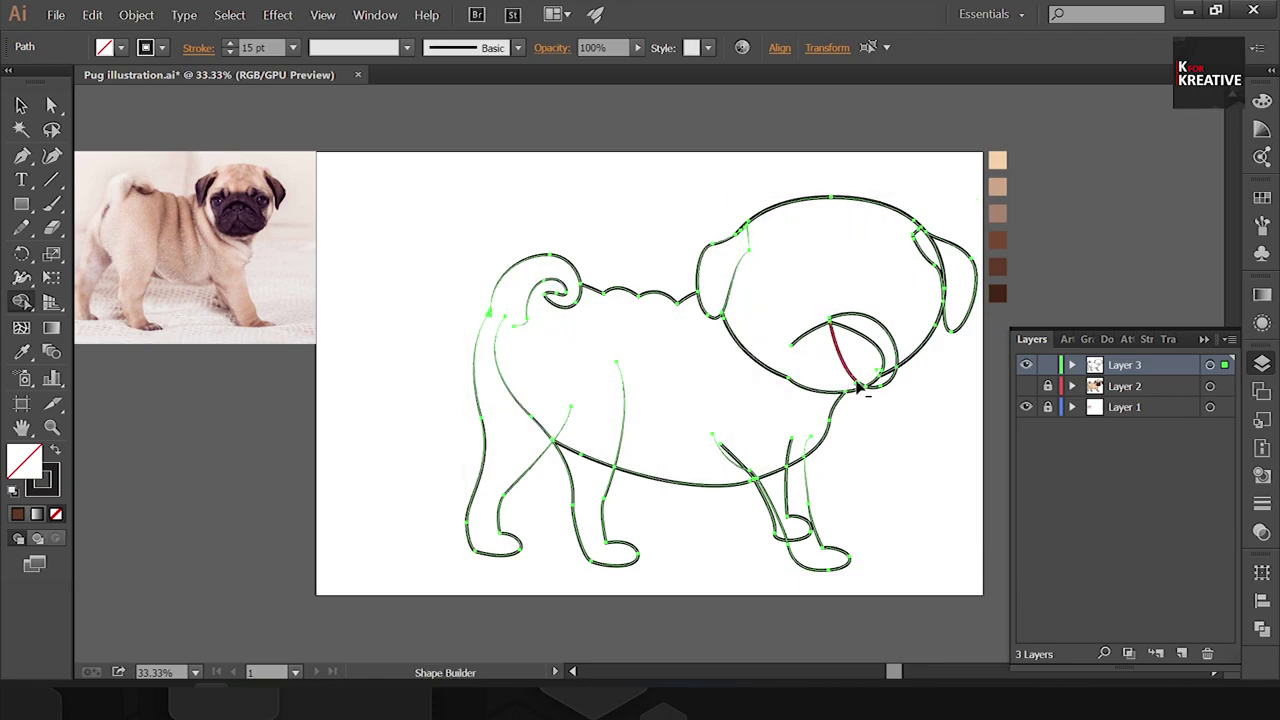
{"action": "scroll", "coordinate": [647, 373], "scroll_direction": "up", "scroll_amount": 1, "text": "alt"}
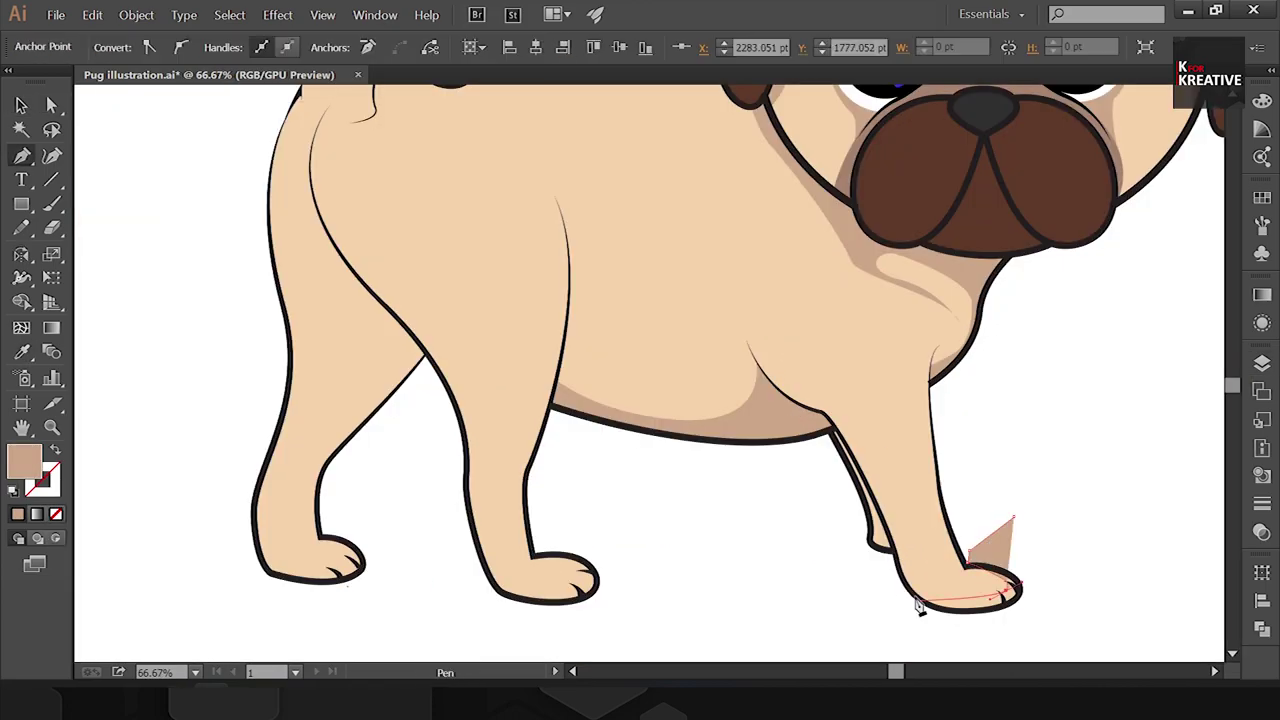
Step: Close the tan leg shading shape and send it behind the outlines
{"action": "left_click", "coordinate": [840, 415]}
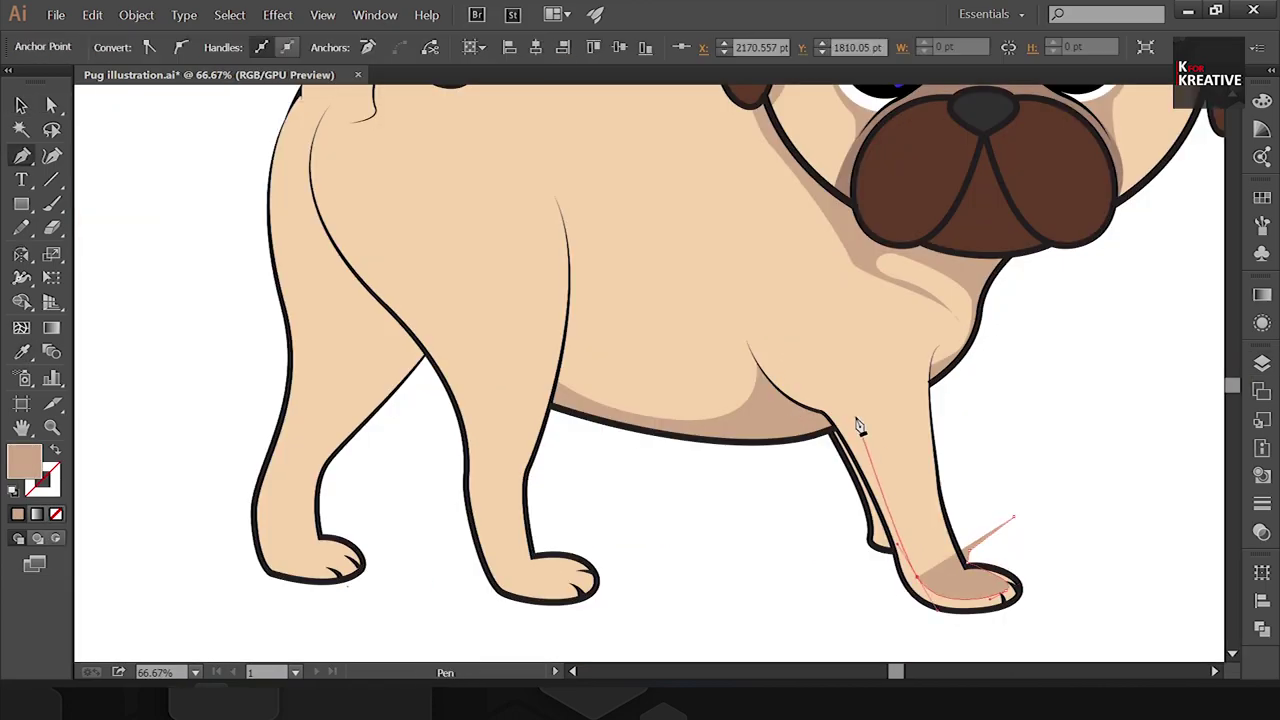
{"action": "key", "text": "ctrl+minus"}
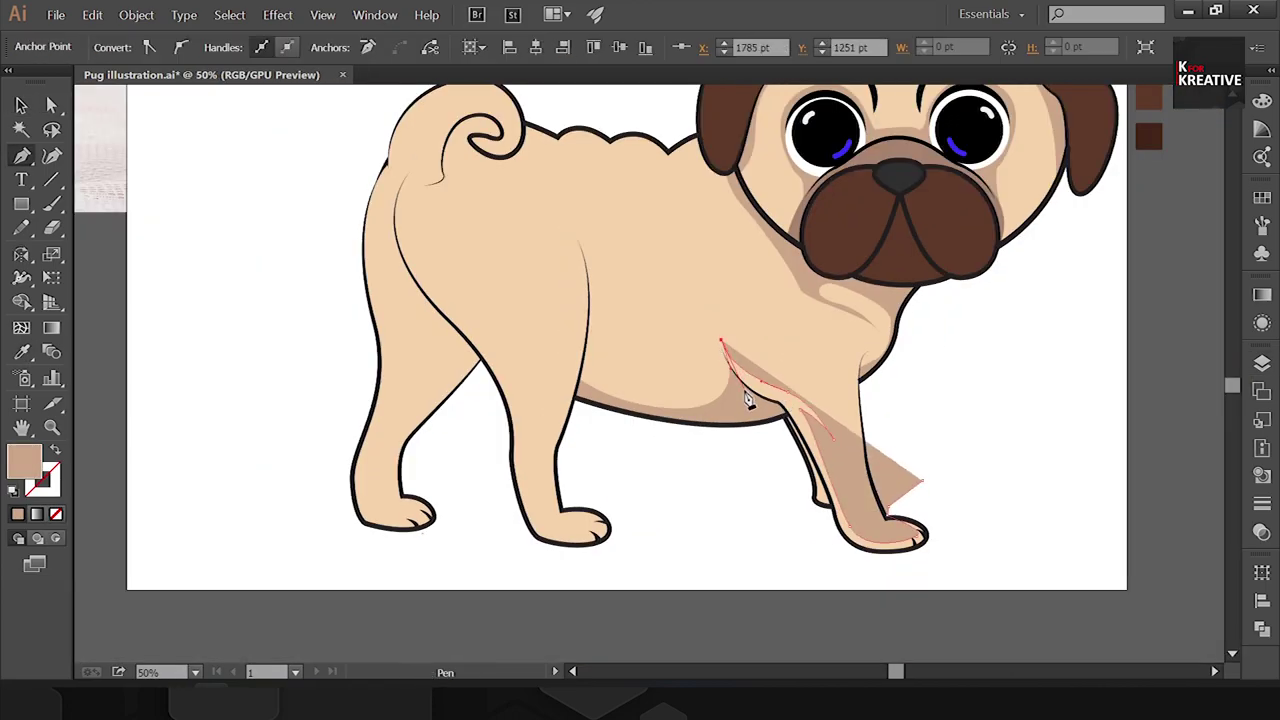
{"action": "left_click", "coordinate": [720, 342]}
{"action": "key", "text": "v"}
{"action": "key", "text": "ctrl+bracketleft"}
{"action": "key", "text": "ctrl+plus"}
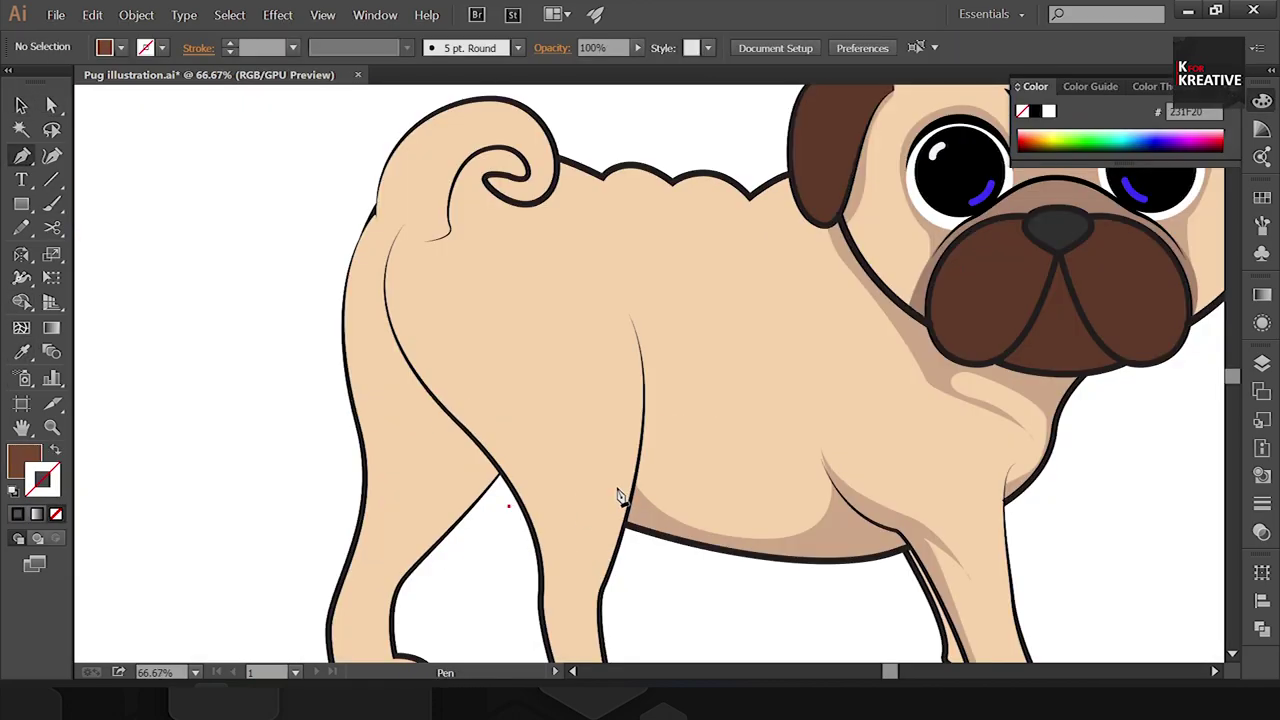
Step: Draw a dark brown shadow shape along the underside of the belly
{"action": "left_click", "coordinate": [619, 489]}
{"action": "left_click", "coordinate": [700, 546]}
{"action": "left_click", "coordinate": [903, 540]}
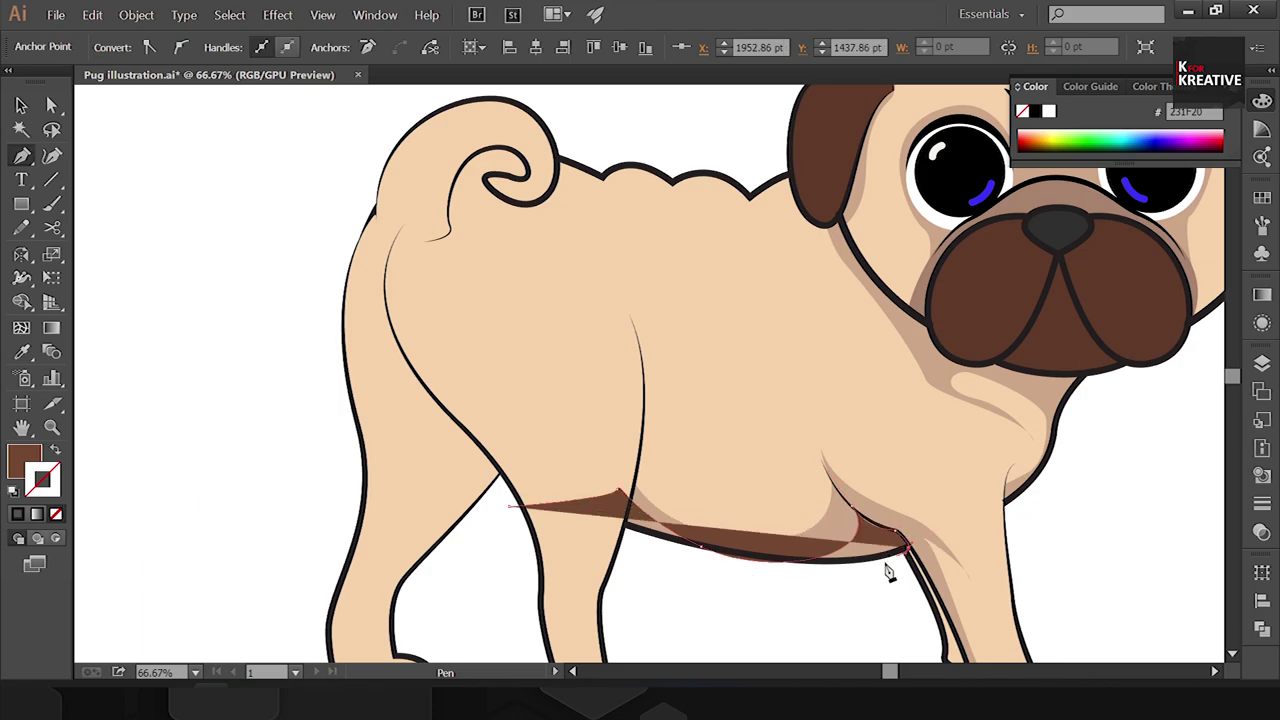
{"action": "left_click", "coordinate": [886, 575]}
{"action": "left_click", "coordinate": [512, 506]}
{"action": "key", "text": "v"}
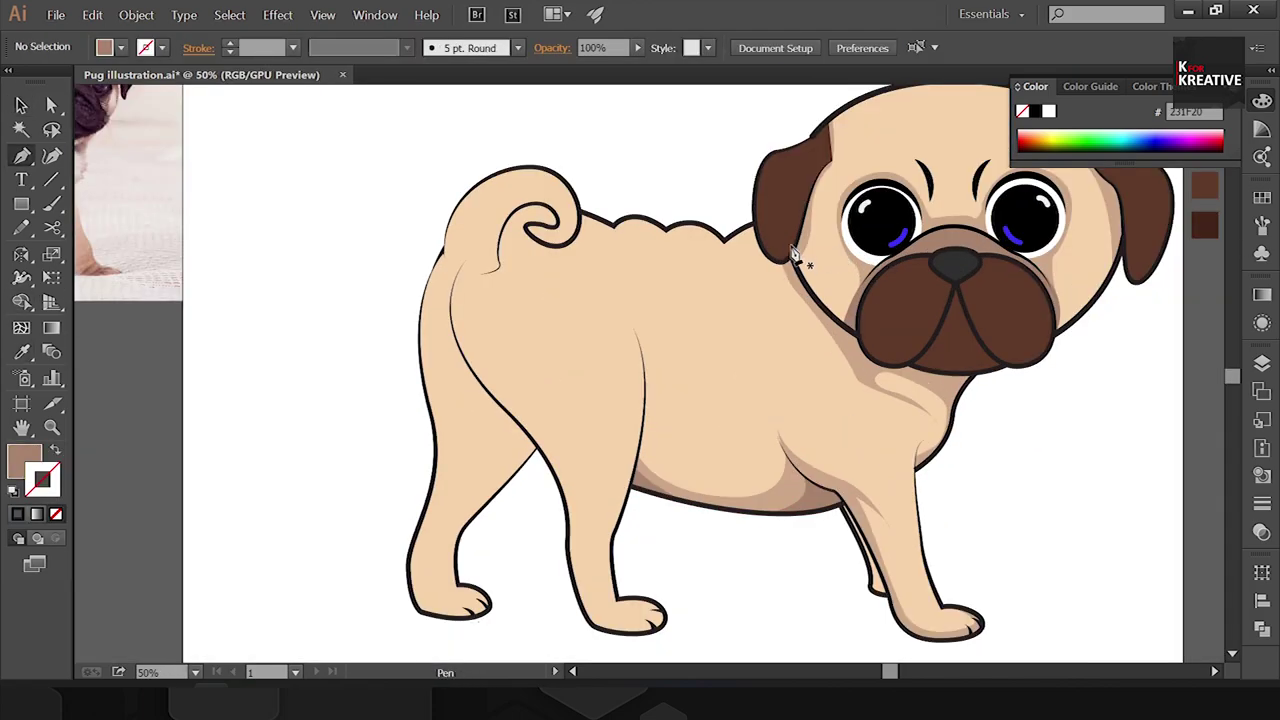
Step: Draw a shading shape from the neck down the jaw to the chest, swapping fill and stroke
{"action": "left_click", "coordinate": [793, 253]}
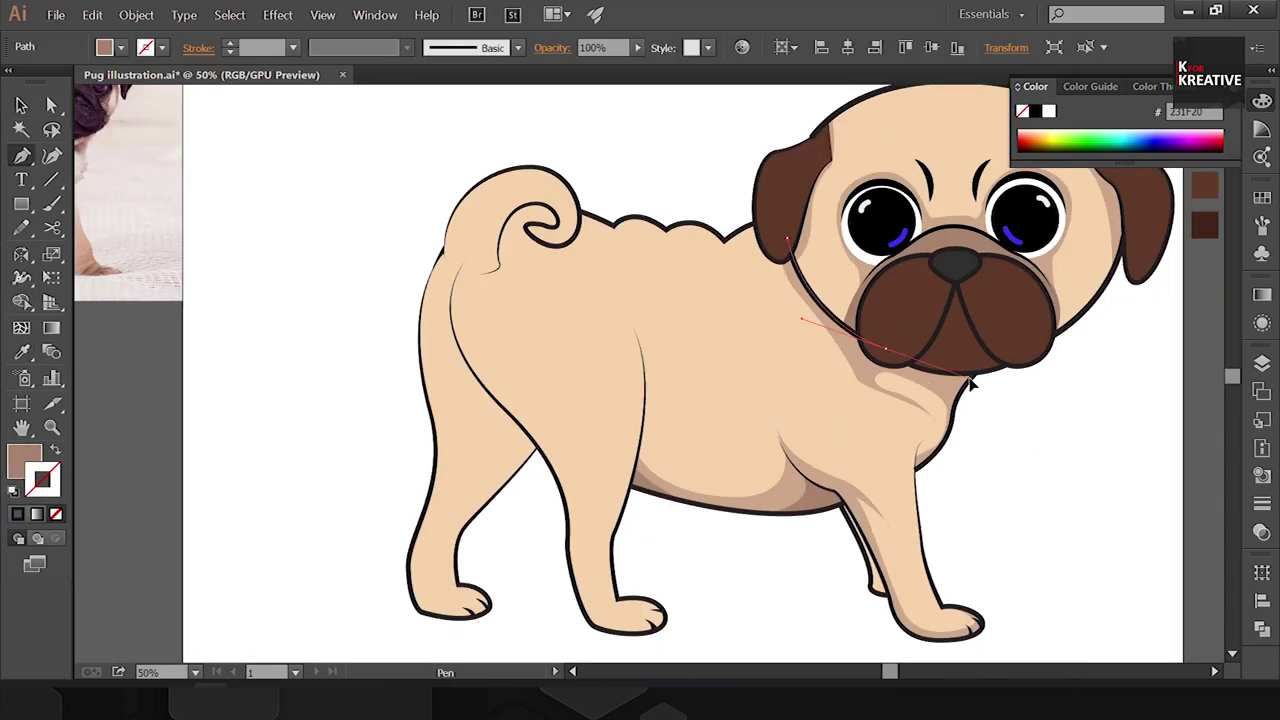
{"action": "left_click", "coordinate": [868, 352]}
{"action": "left_click_drag", "start_coordinate": [968, 452], "coordinate": [958, 472]}
{"action": "key", "text": "shift+x"}
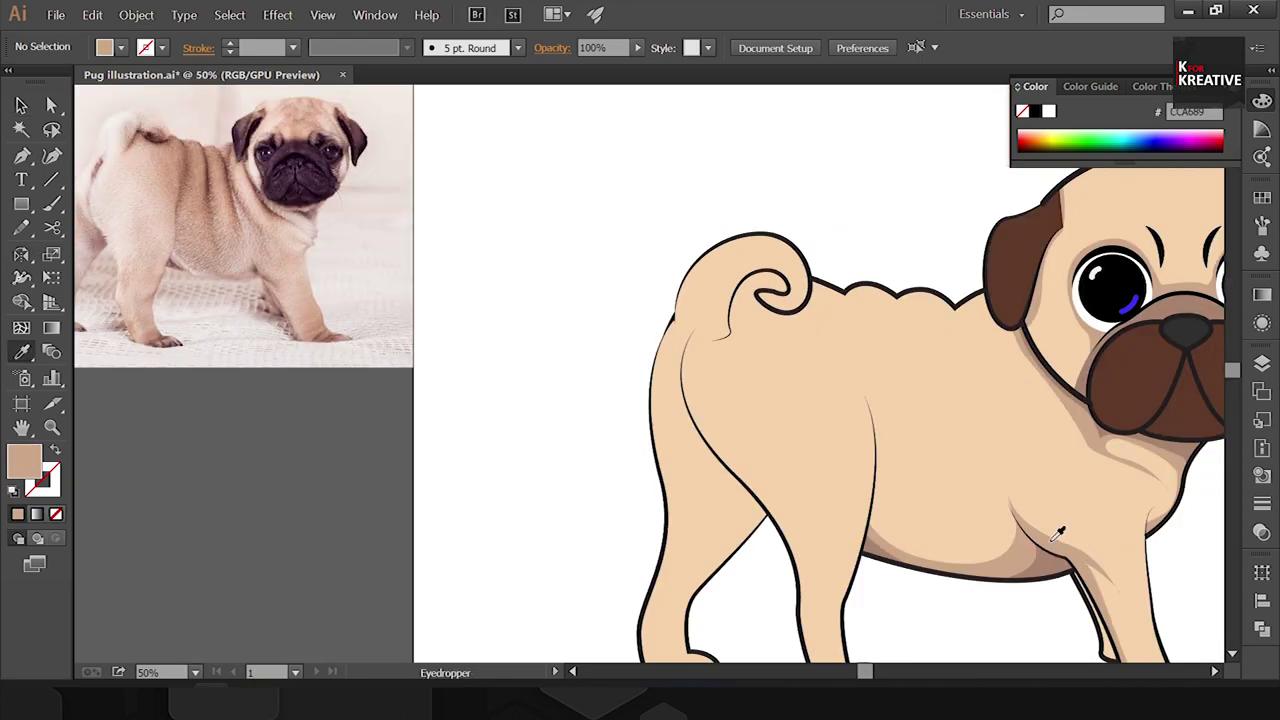
Step: Draw darker tan shading curving inside the tail curl
{"action": "left_click", "coordinate": [727, 329]}
{"action": "left_click_drag", "start_coordinate": [766, 244], "coordinate": [800, 258]}
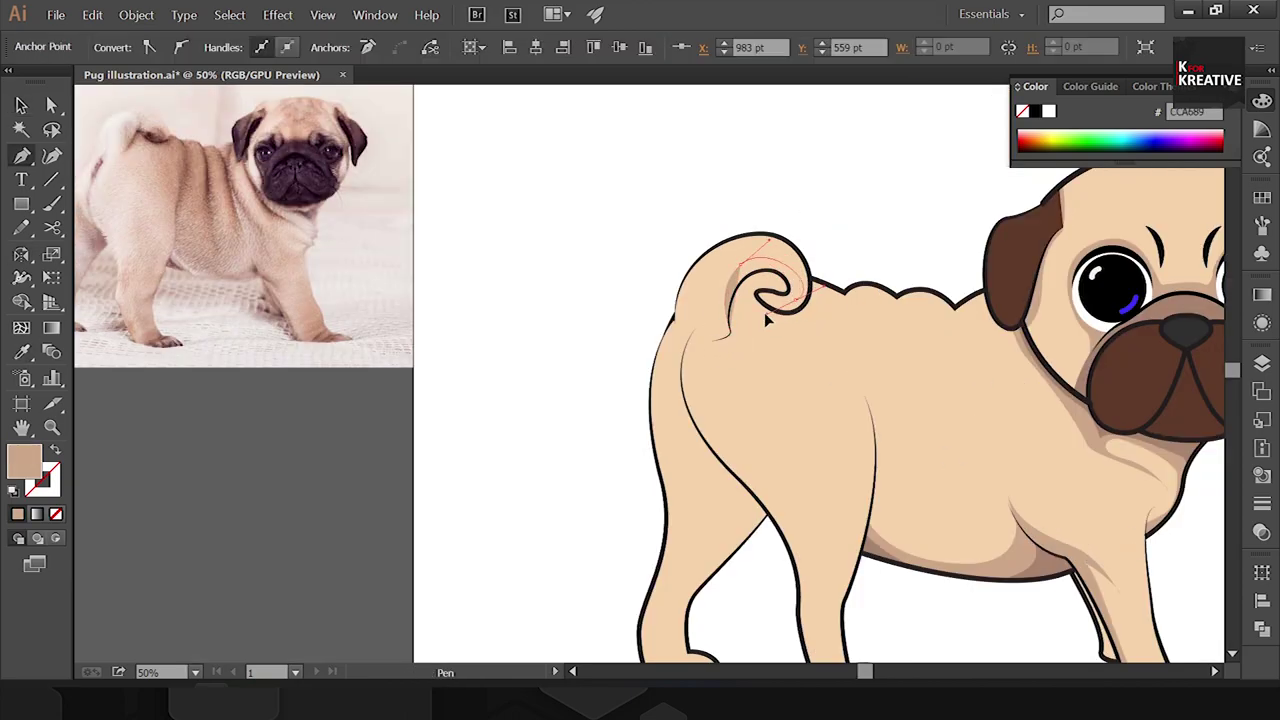
{"action": "left_click", "coordinate": [803, 308]}
{"action": "left_click_drag", "start_coordinate": [757, 312], "coordinate": [741, 342]}
{"action": "left_click", "coordinate": [915, 385], "text": "ctrl"}
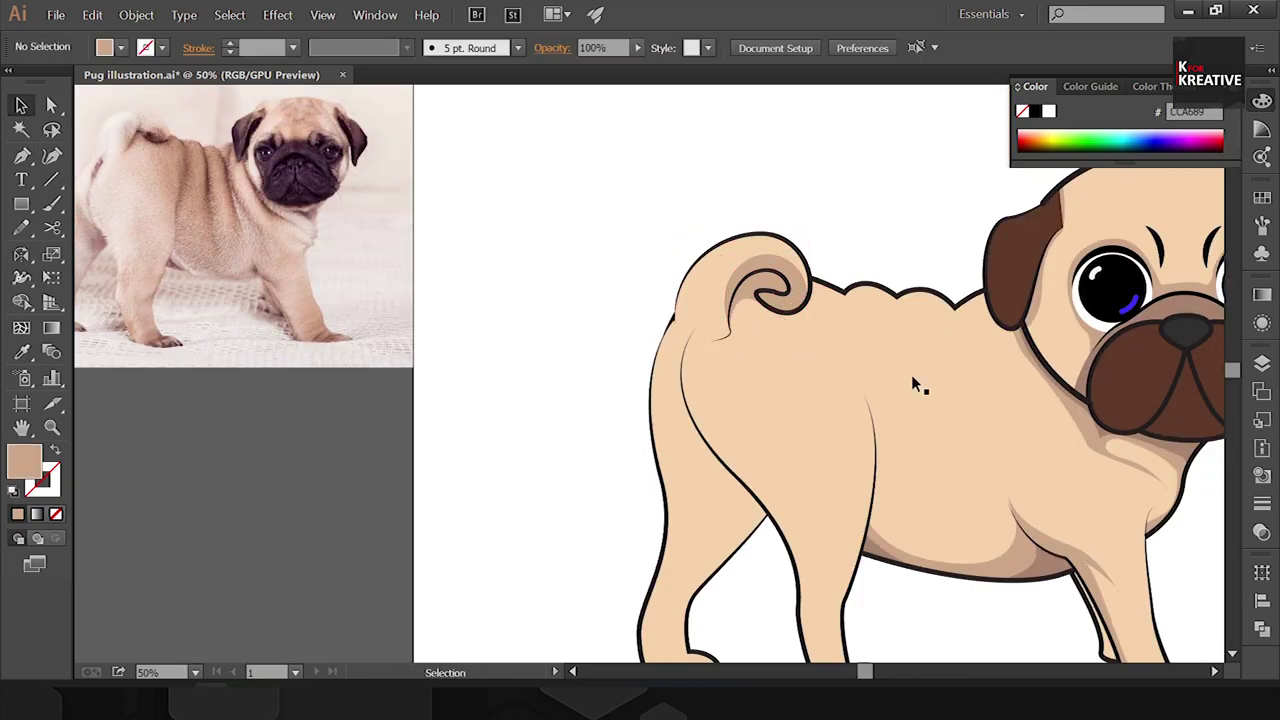
{"action": "left_click", "coordinate": [727, 329]}
{"action": "left_click", "coordinate": [800, 307]}
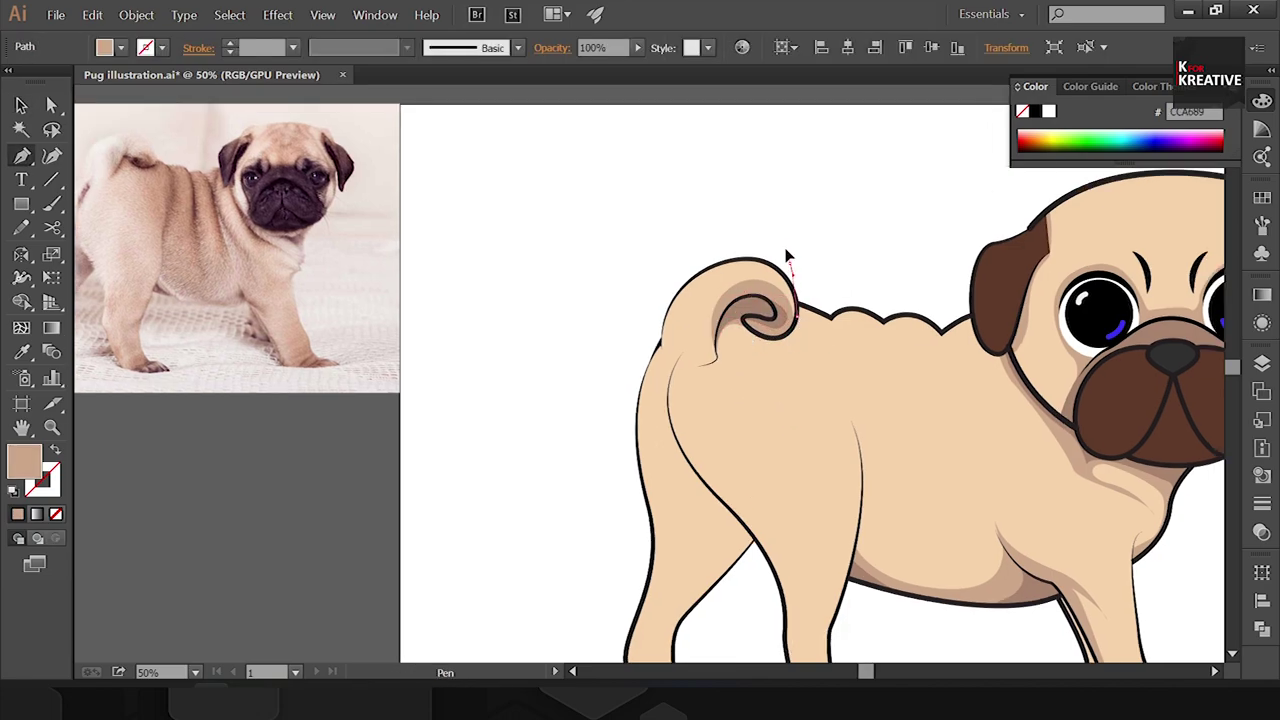
Step: Draw back-wrinkle shading down the shoulder and side, and send it behind the body
{"action": "left_click", "coordinate": [931, 253]}
{"action": "left_click", "coordinate": [1000, 303]}
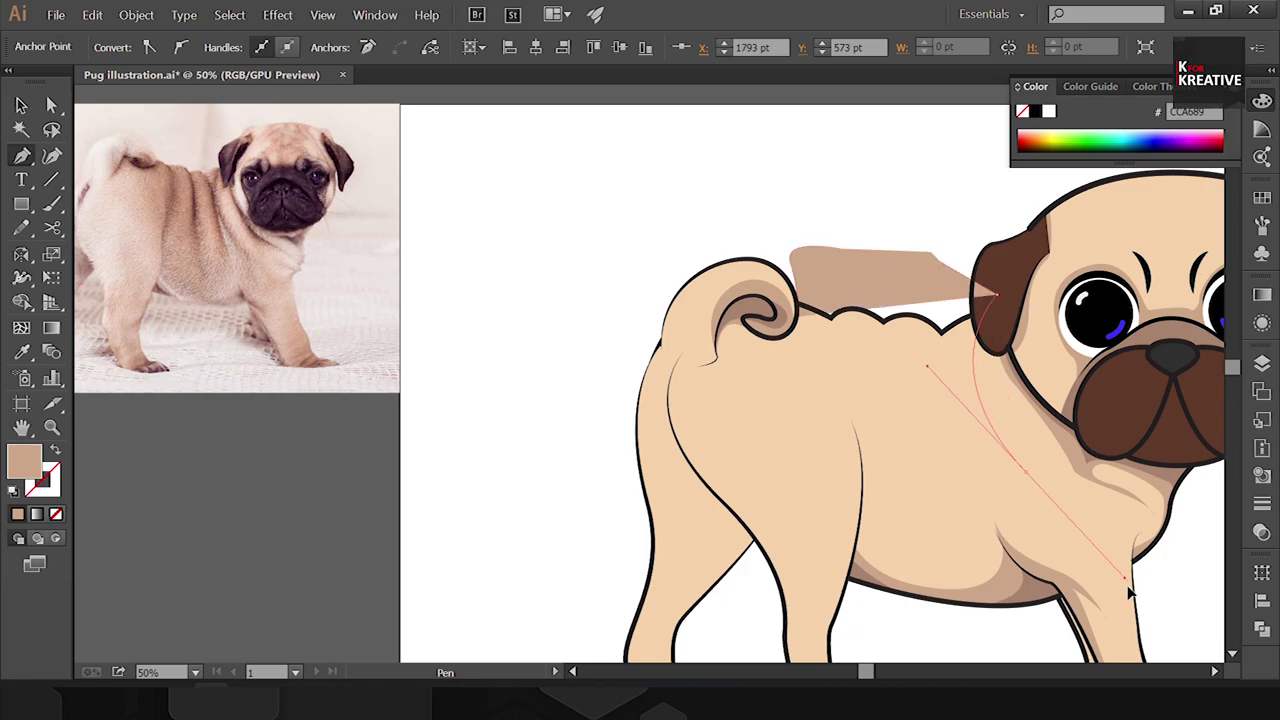
{"action": "left_click_drag", "start_coordinate": [890, 328], "coordinate": [845, 345]}
{"action": "left_click_drag", "start_coordinate": [913, 403], "coordinate": [923, 458]}
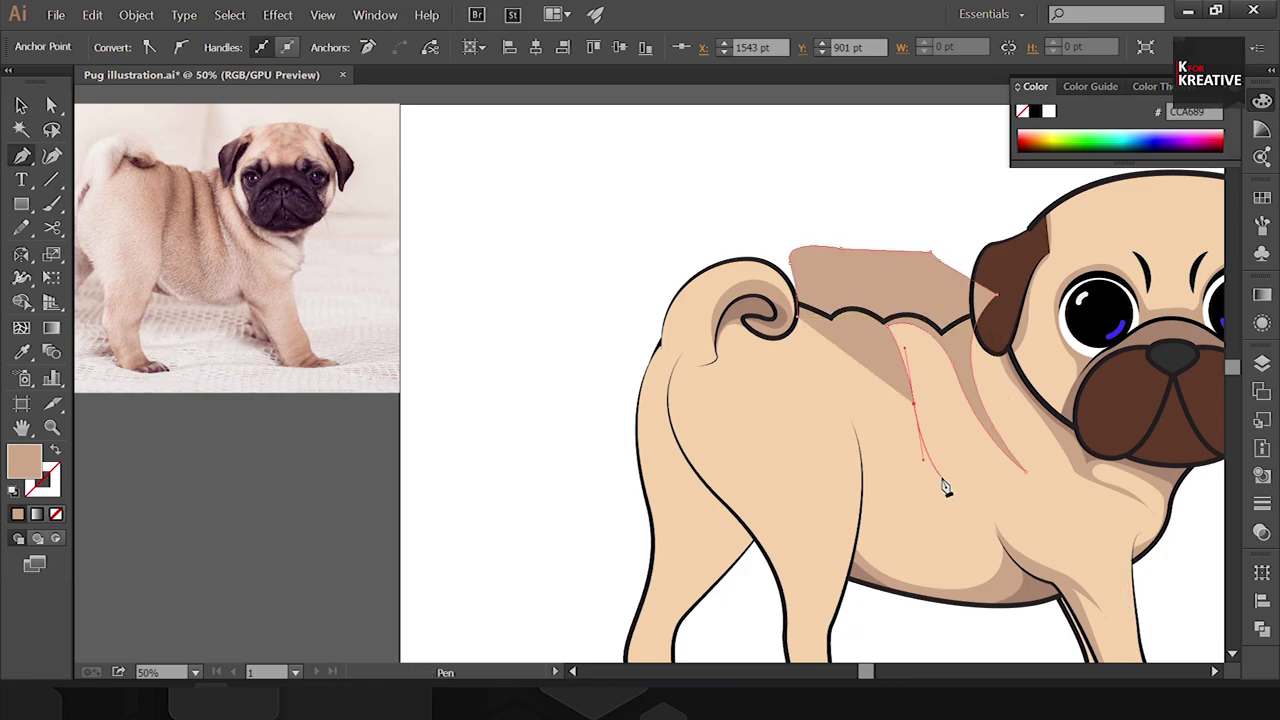
{"action": "left_click_drag", "start_coordinate": [813, 330], "coordinate": [866, 320]}
{"action": "left_click_drag", "start_coordinate": [866, 444], "coordinate": [871, 460]}
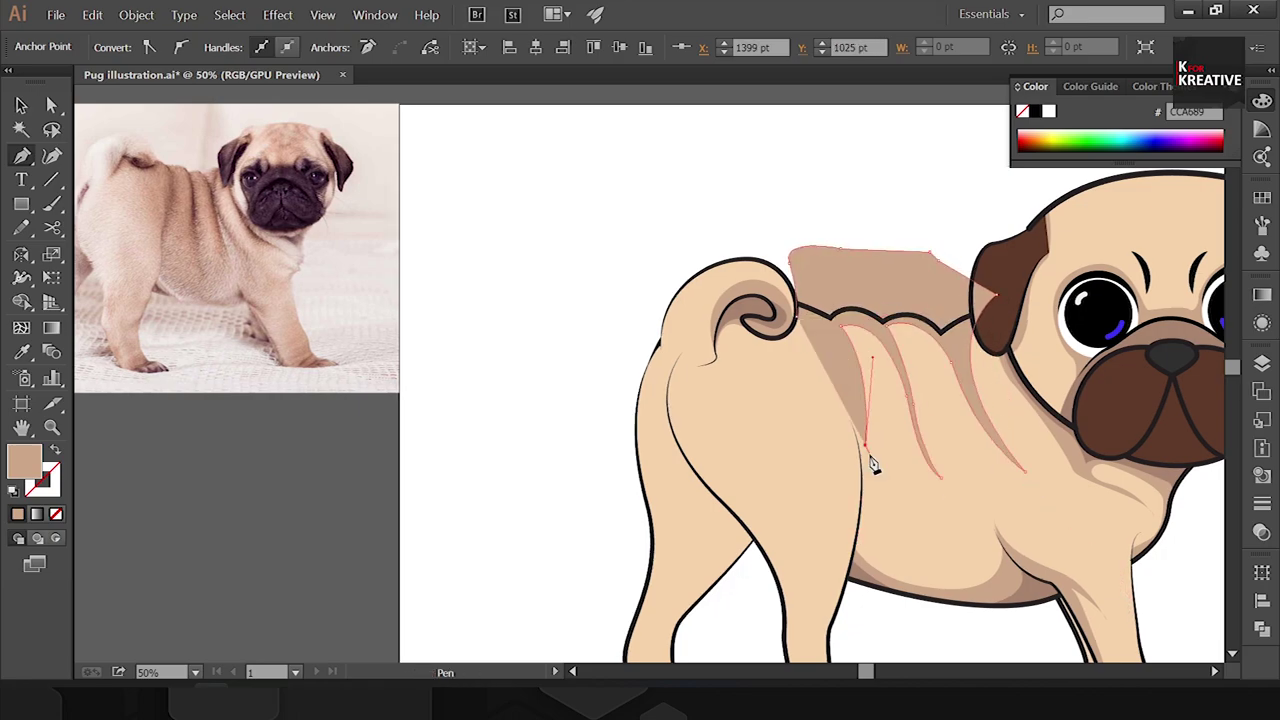
{"action": "key", "text": "v"}
{"action": "left_click", "coordinate": [909, 364]}
{"action": "key", "text": "ctrl+shift+bracketleft"}
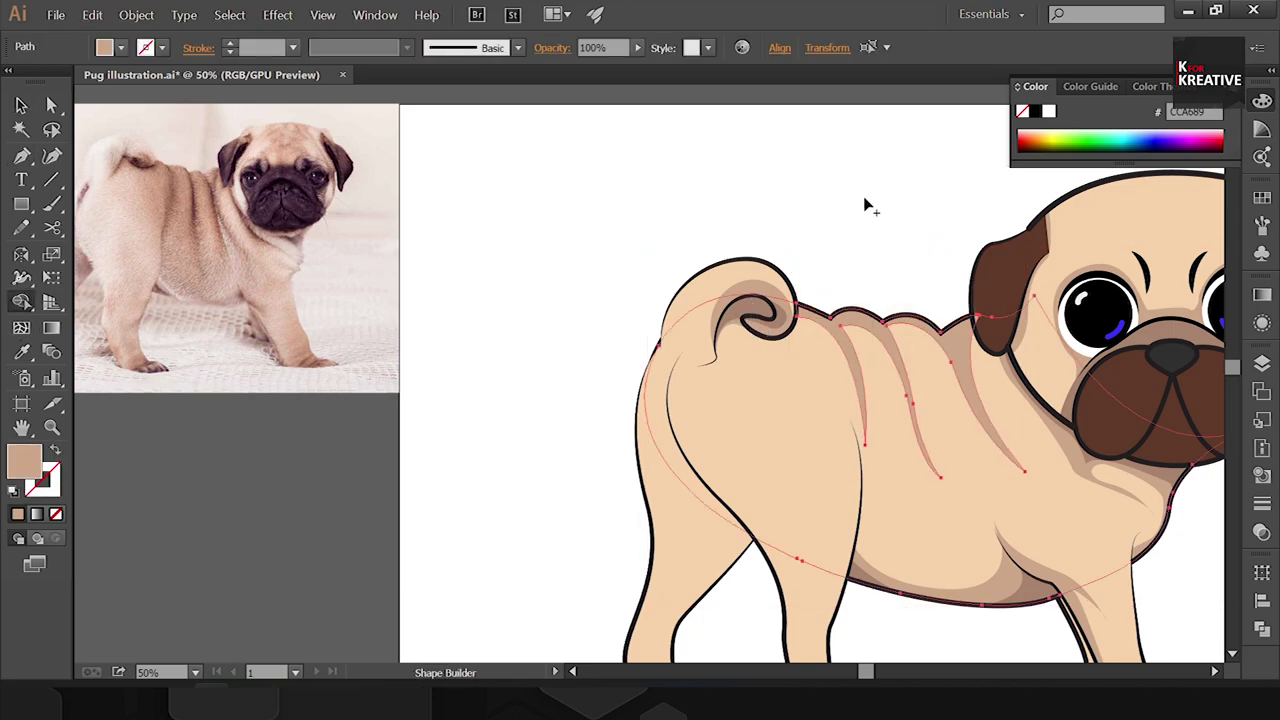
{"action": "scroll", "coordinate": [991, 348], "scroll_direction": "down", "scroll_amount": 1}
{"action": "key", "text": "ctrl+shift+a"}
Step: Draw shading down the back of the thigh and around the hind foot
{"action": "key", "text": "p"}
{"action": "scroll", "coordinate": [1152, 563], "scroll_direction": "up", "scroll_amount": 2}
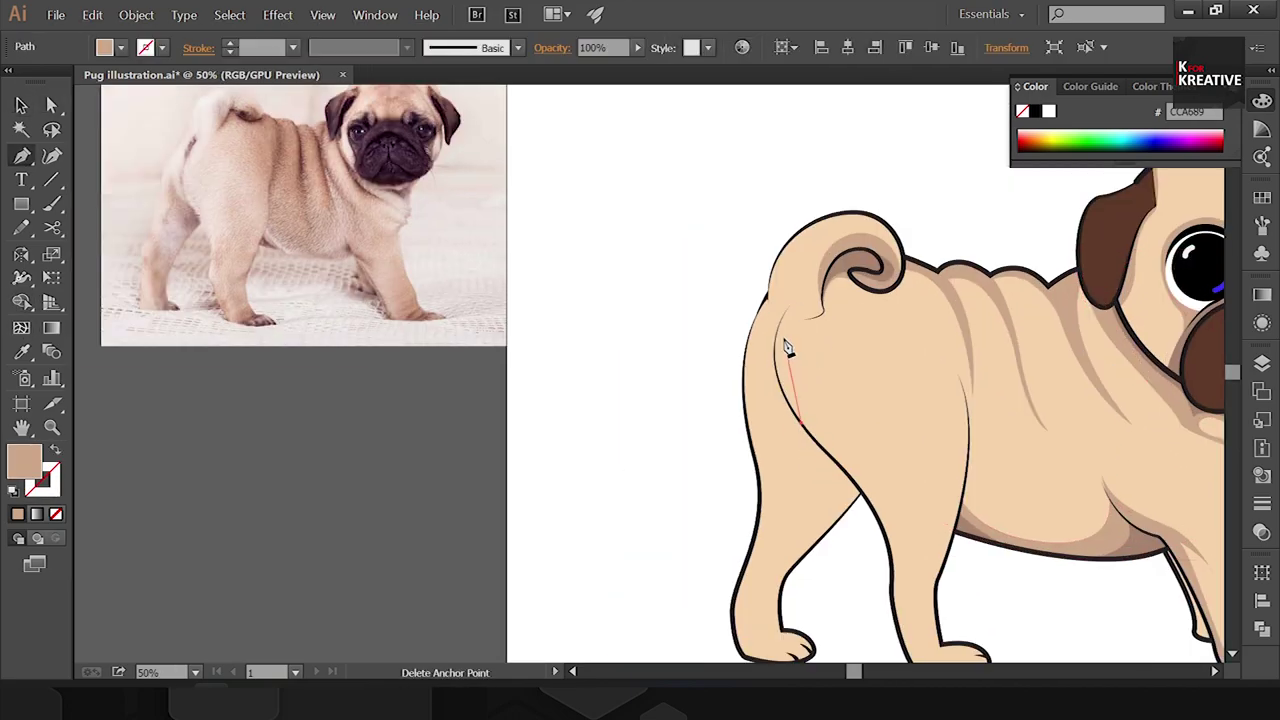
{"action": "left_click", "coordinate": [802, 420]}
{"action": "left_click_drag", "start_coordinate": [783, 335], "coordinate": [790, 307]}
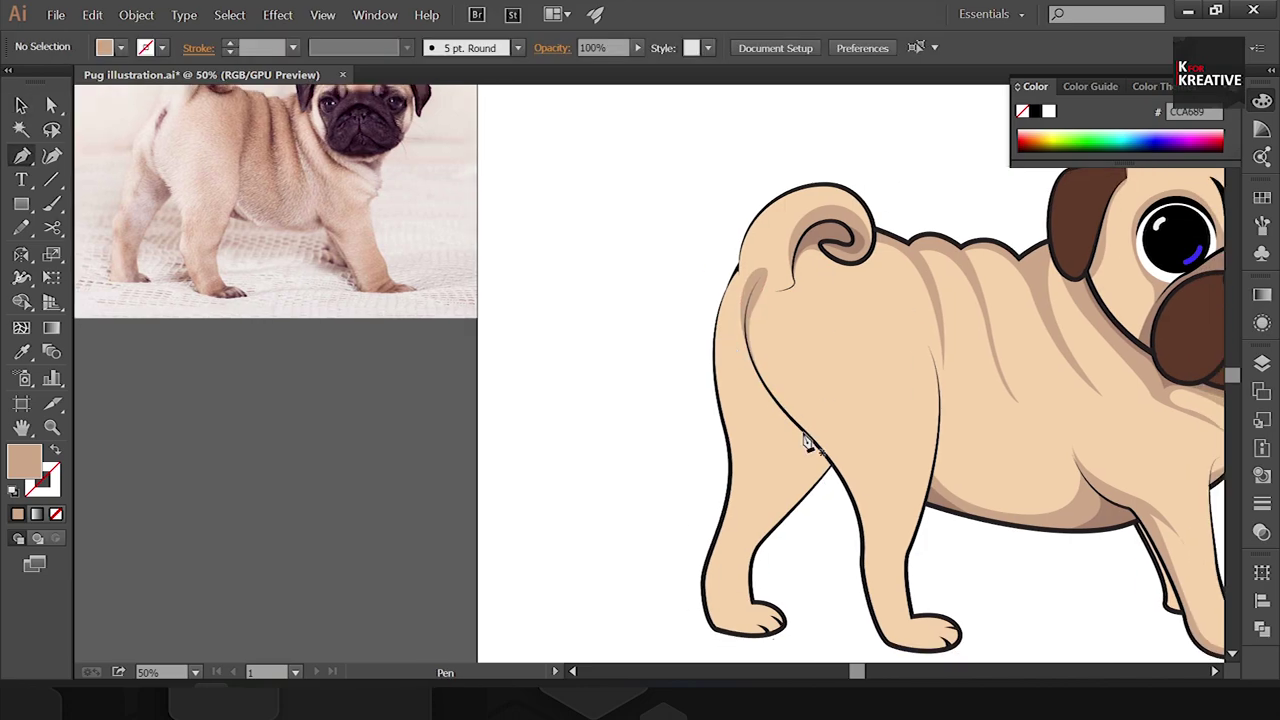
{"action": "left_click_drag", "start_coordinate": [855, 505], "coordinate": [825, 477]}
{"action": "left_click", "coordinate": [805, 617]}
{"action": "left_click_drag", "start_coordinate": [757, 637], "coordinate": [857, 545]}
{"action": "left_click", "coordinate": [795, 530]}
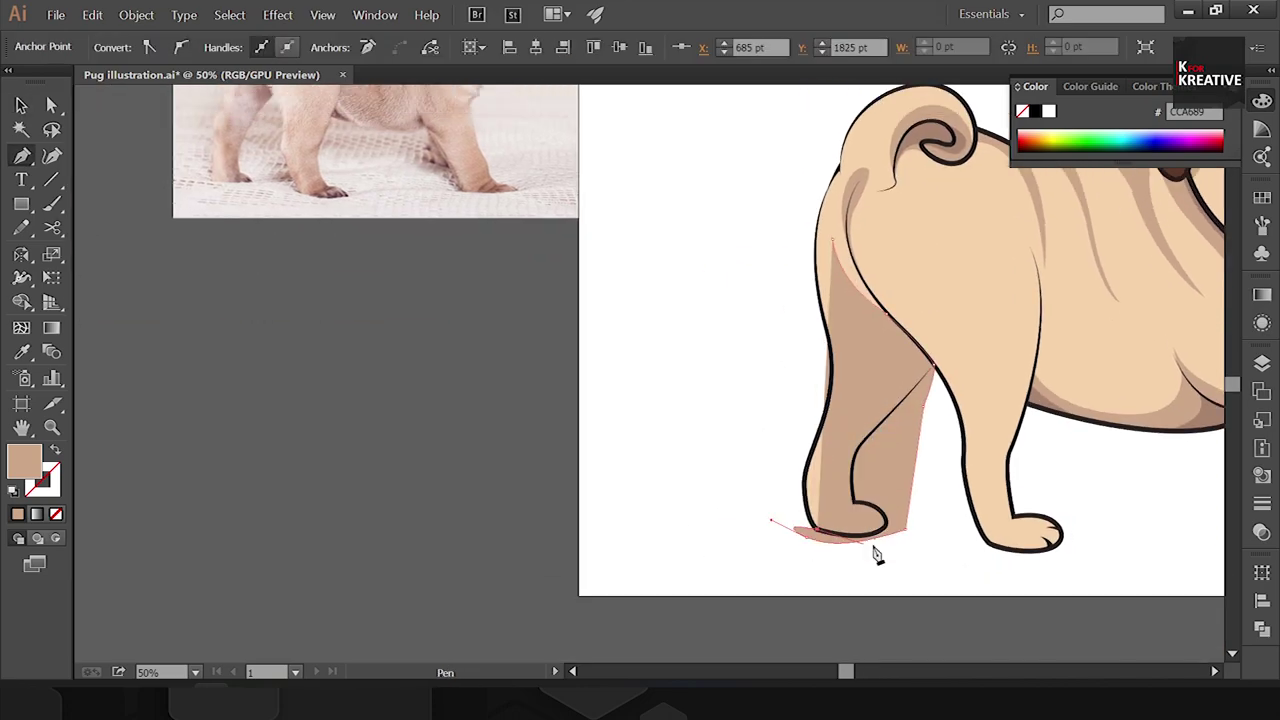
{"action": "left_click_drag", "start_coordinate": [866, 417], "coordinate": [846, 477]}
{"action": "left_click", "coordinate": [838, 497]}
Step: Delete the stray hind-leg shading and an unwanted foot shape
{"action": "key", "text": "ctrl+minus"}
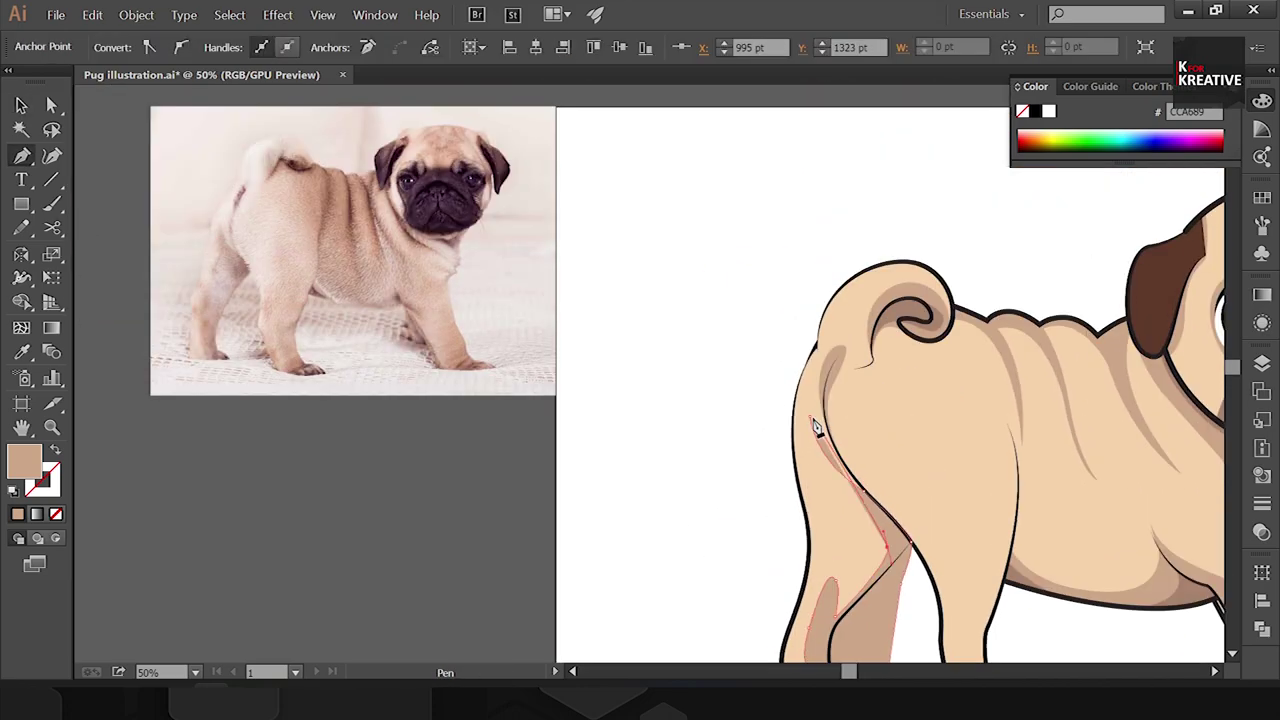
{"action": "key", "text": "v"}
{"action": "key", "text": "ctrl+shift+a"}
{"action": "left_click", "coordinate": [818, 486]}
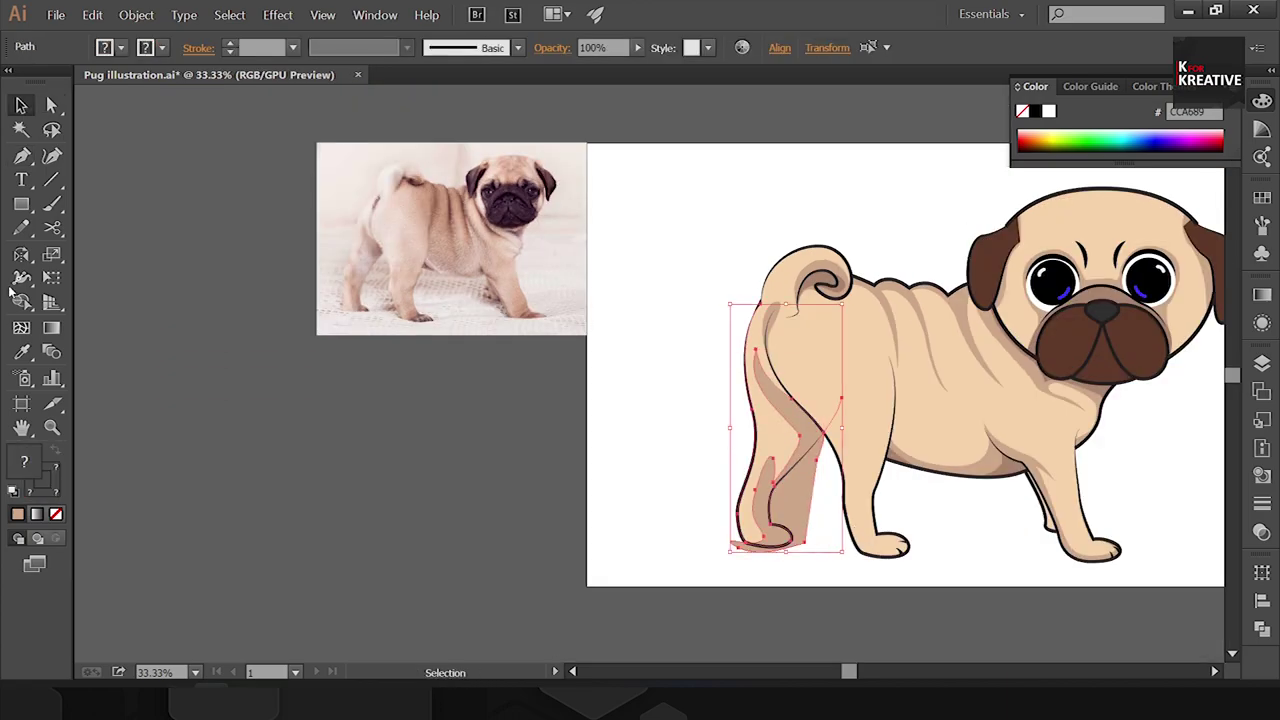
{"action": "key", "text": "Delete"}
{"action": "key", "text": "p"}
{"action": "left_click", "coordinate": [811, 487]}
{"action": "left_click_drag", "start_coordinate": [860, 547], "coordinate": [896, 558]}
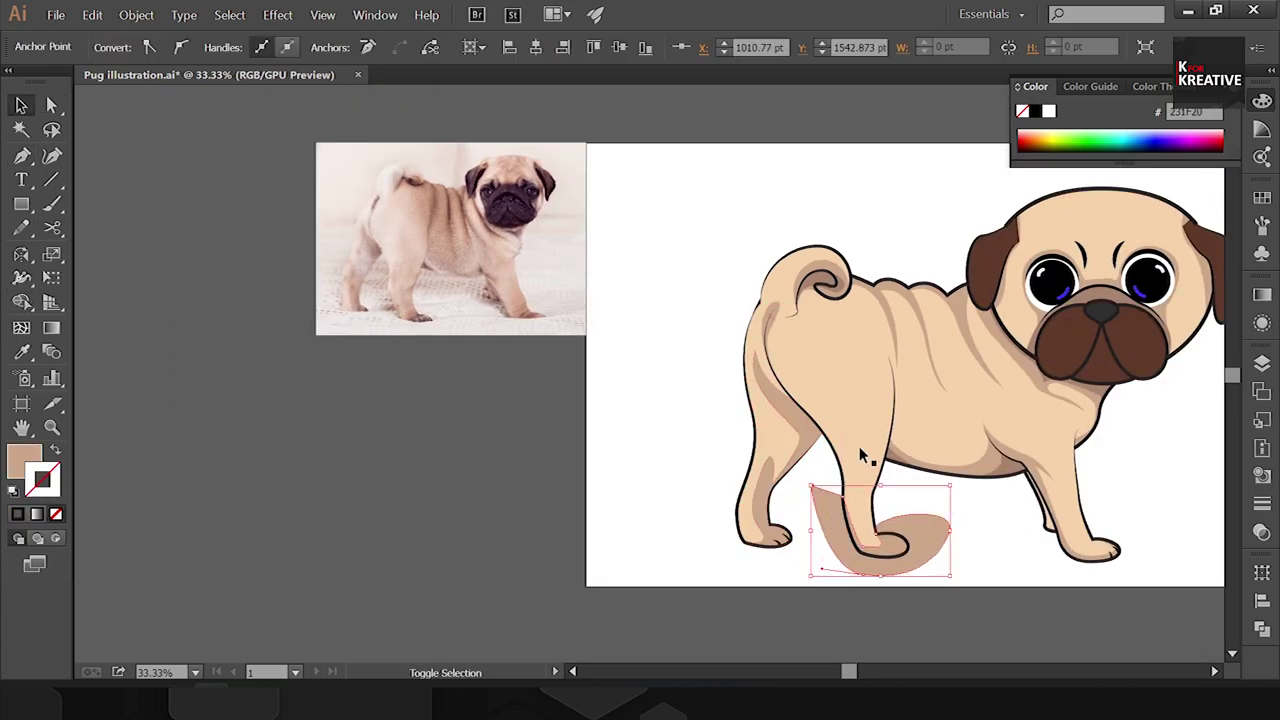
{"action": "key", "text": "v"}
{"action": "key", "text": "Delete"}
{"action": "key", "text": "ctrl+plus"}
{"action": "key", "text": "p"}
Step: Draw a closed shadow shape beneath both hind feet
{"action": "left_click", "coordinate": [881, 560]}
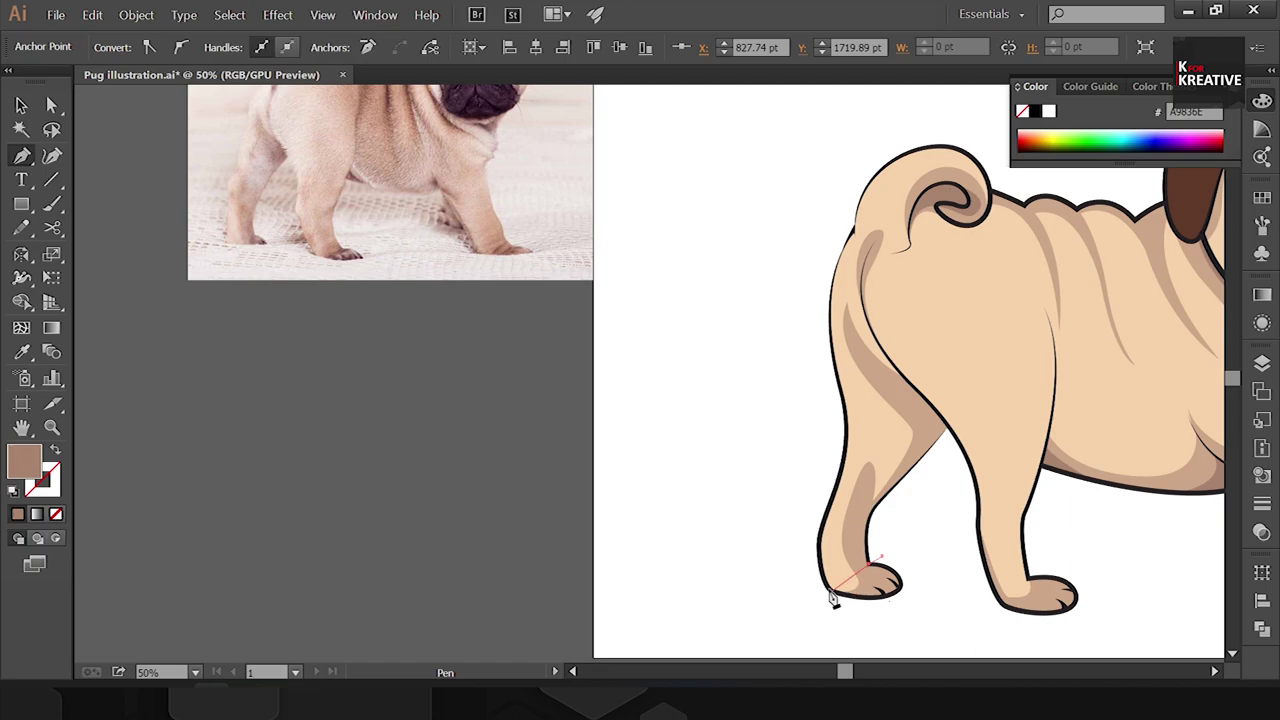
{"action": "left_click_drag", "start_coordinate": [831, 597], "coordinate": [775, 600]}
{"action": "left_click_drag", "start_coordinate": [960, 620], "coordinate": [958, 645]}
{"action": "left_click", "coordinate": [1090, 630]}
{"action": "left_click", "coordinate": [1107, 578]}
{"action": "left_click", "coordinate": [881, 560]}
{"action": "left_click", "coordinate": [1076, 558], "text": "ctrl"}
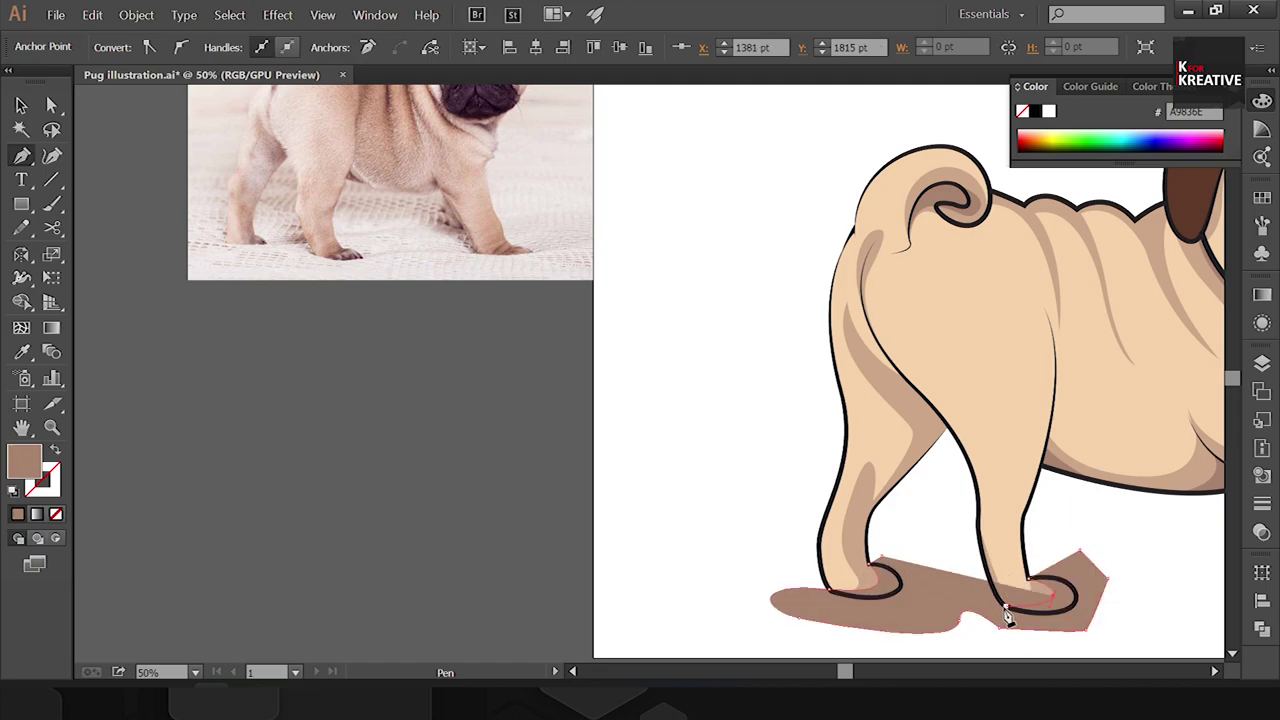
{"action": "left_click", "coordinate": [1008, 508], "text": "ctrl"}
Step: Draw a shadow under the front paw and send it behind the leg
{"action": "scroll", "coordinate": [894, 600], "scroll_direction": "right", "scroll_amount": 5}
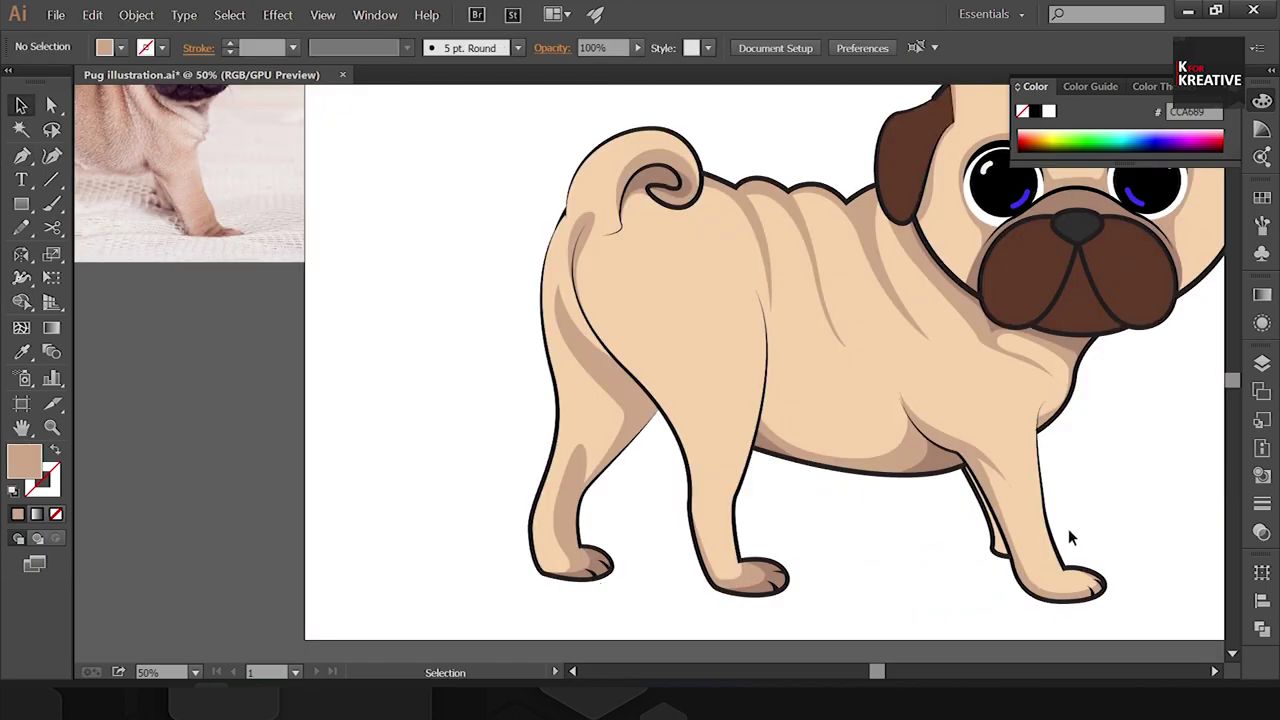
{"action": "key", "text": "a"}
{"action": "left_click", "coordinate": [1100, 593]}
{"action": "left_click", "coordinate": [1082, 533]}
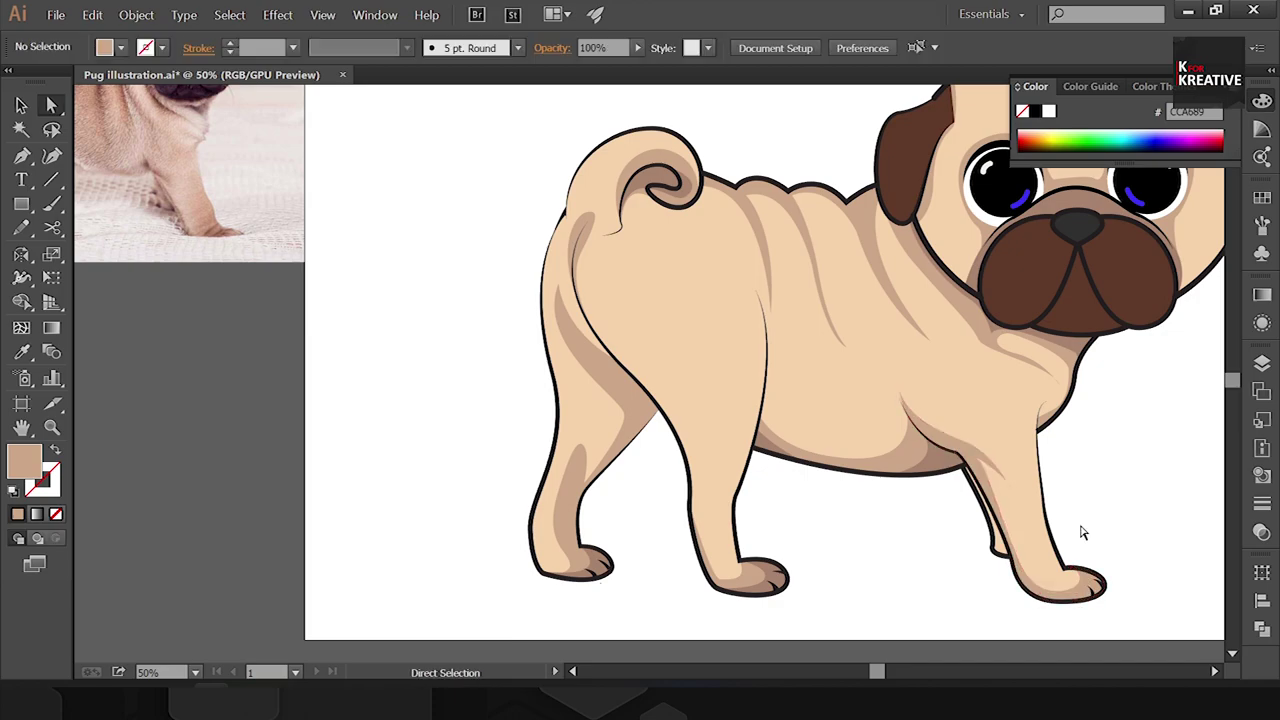
{"action": "key", "text": "p"}
{"action": "left_click", "coordinate": [1122, 510]}
{"action": "left_click", "coordinate": [1155, 620]}
{"action": "left_click", "coordinate": [1014, 614]}
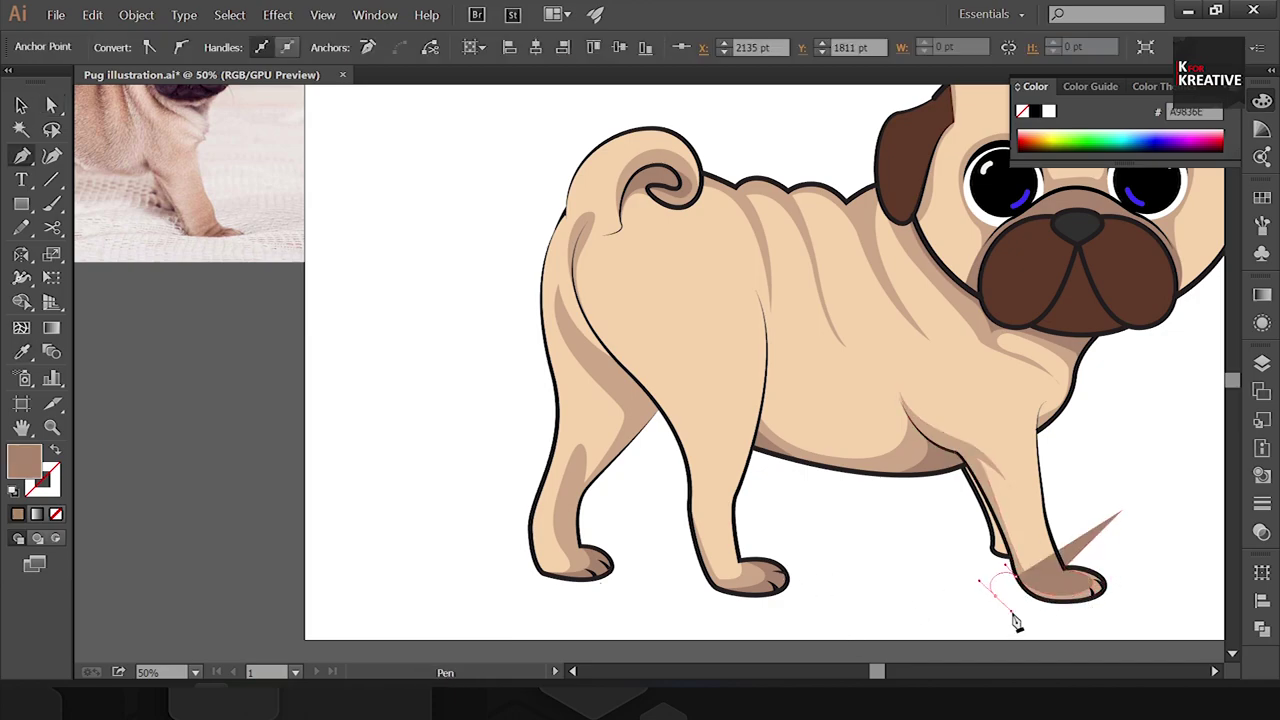
{"action": "left_click", "coordinate": [1122, 510]}
{"action": "key", "text": "v"}
{"action": "key", "text": "ctrl+shift+bracketleft"}
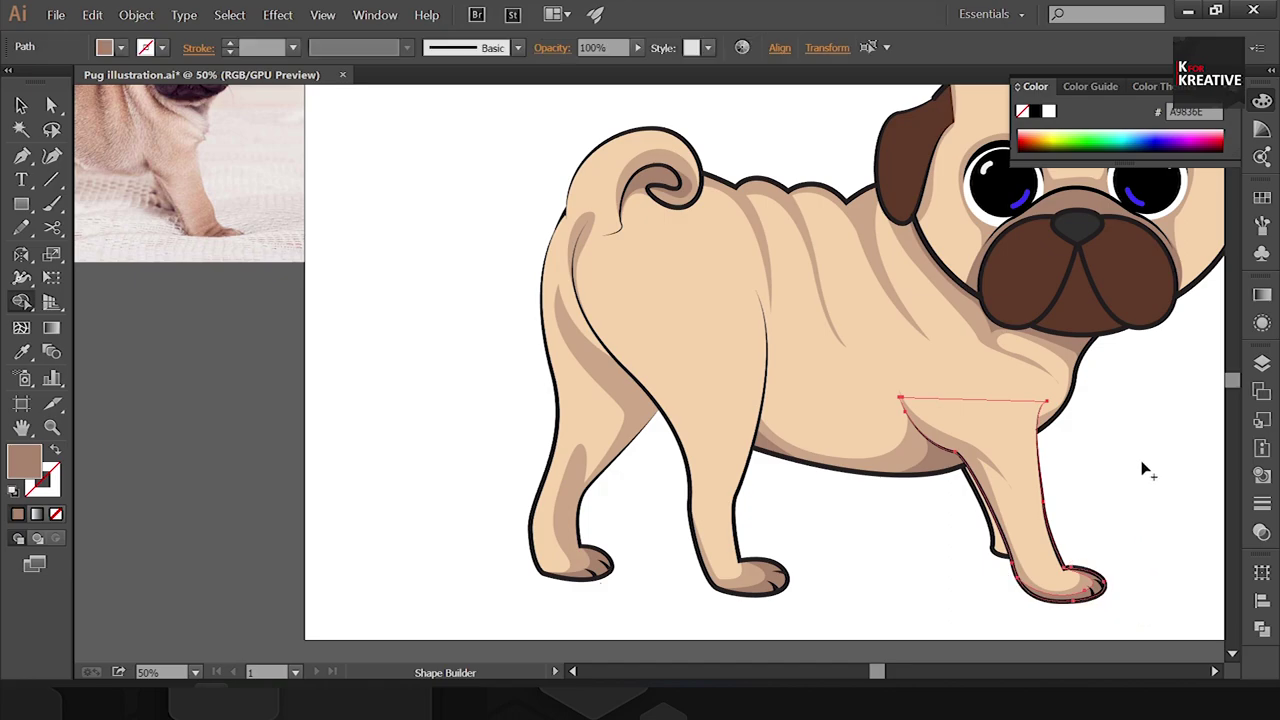
Step: Add a shadow strip along the inner leg, placed behind the leg
{"action": "key", "text": "ctrl+0"}
{"action": "key", "text": "ctrl+plus"}
{"action": "key", "text": "p"}
{"action": "left_click", "coordinate": [917, 547]}
{"action": "left_click", "coordinate": [983, 316]}
{"action": "left_click", "coordinate": [990, 508]}
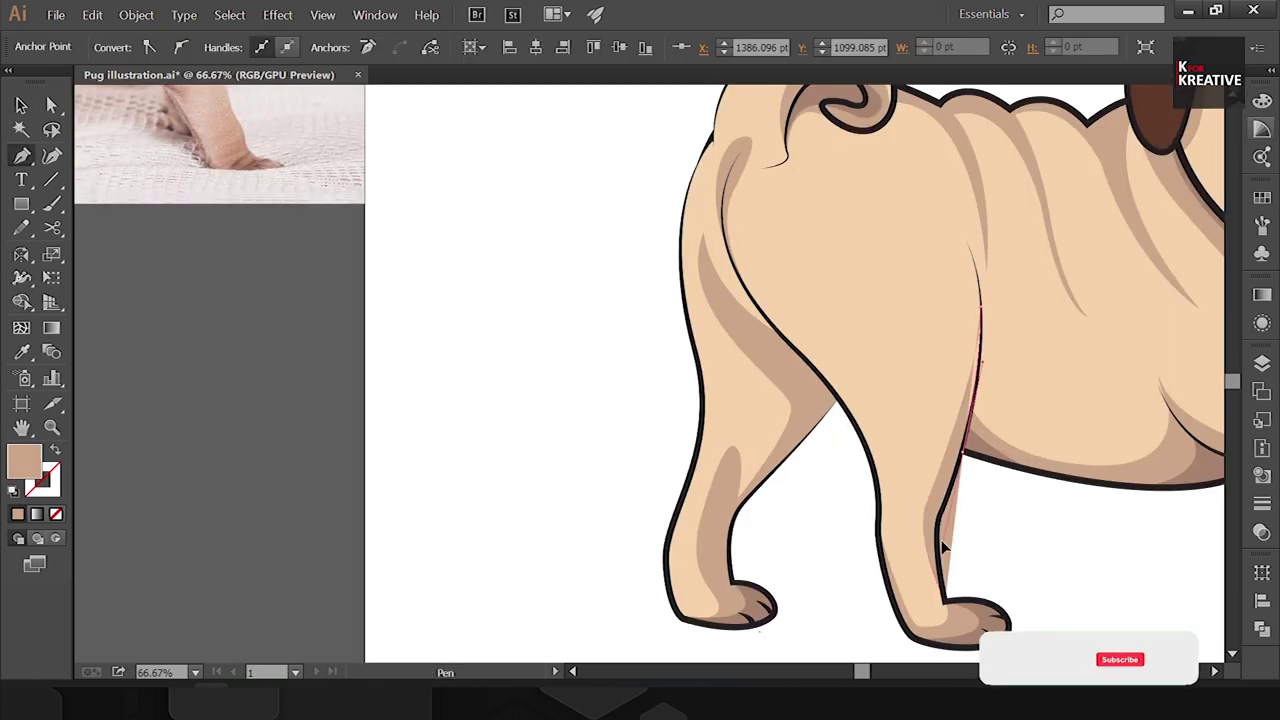
{"action": "left_click", "coordinate": [917, 547]}
{"action": "key", "text": "v"}
{"action": "key", "text": "ctrl+shift+bracketleft"}
{"action": "left_click", "coordinate": [1102, 528]}
Step: Draw a shading shape at the tail base
{"action": "key", "text": "ctrl+0"}
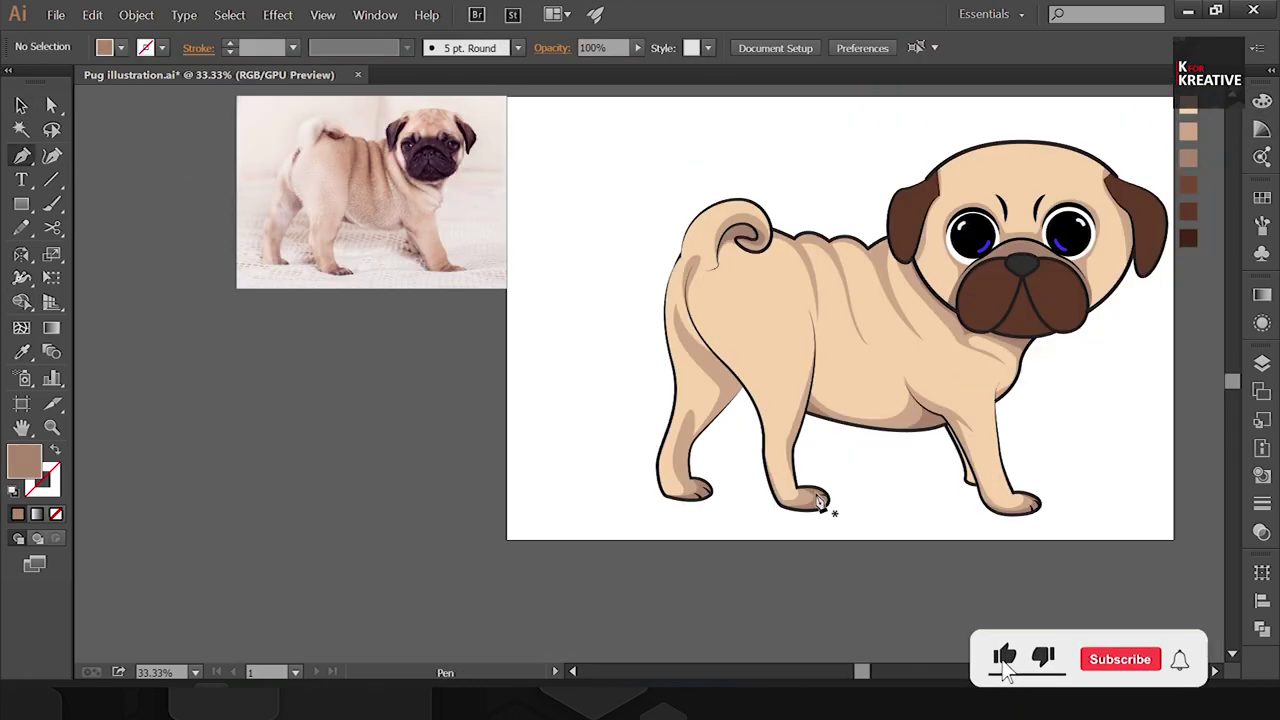
{"action": "key", "text": "ctrl+plus"}
{"action": "key", "text": "p"}
{"action": "left_click", "coordinate": [700, 410]}
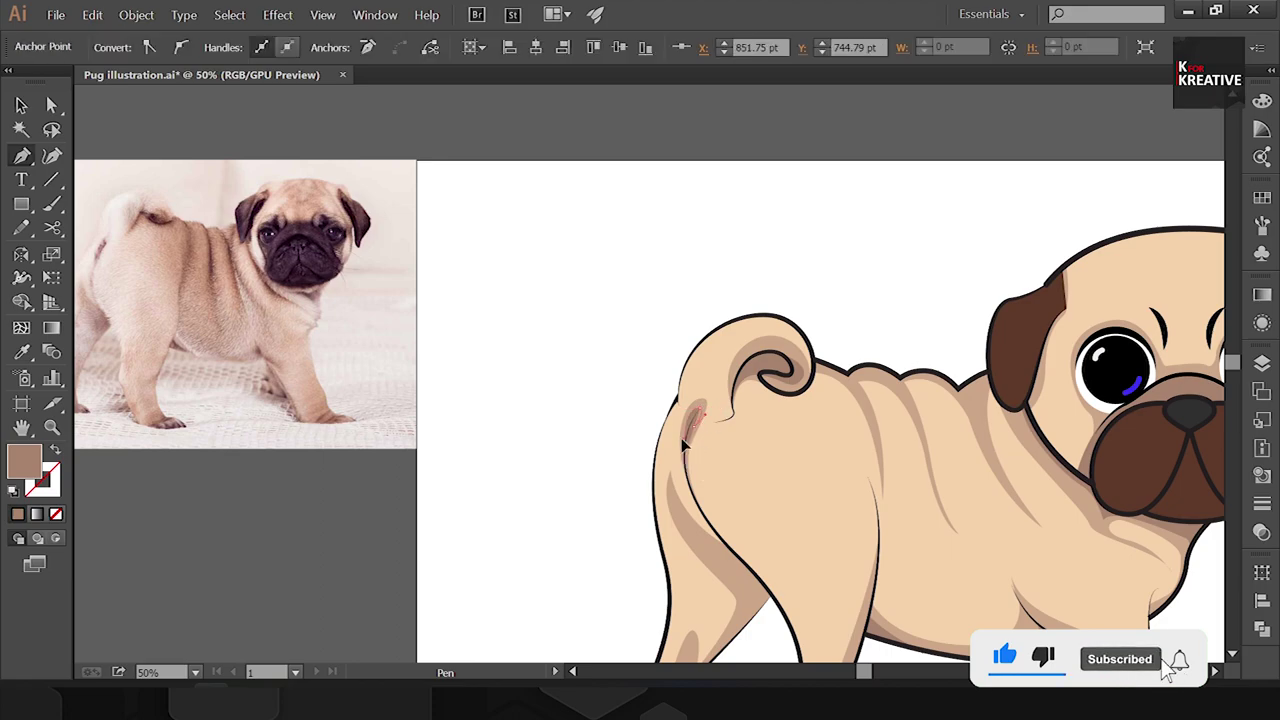
{"action": "left_click", "coordinate": [820, 269]}
{"action": "key", "text": "ctrl+0"}
Step: Sample dark brown and draw inner shading strips on both ears, behind the ear outlines
{"action": "key", "text": "i"}
{"action": "left_click", "coordinate": [1014, 414]}
{"action": "key", "text": "ctrl+plus"}
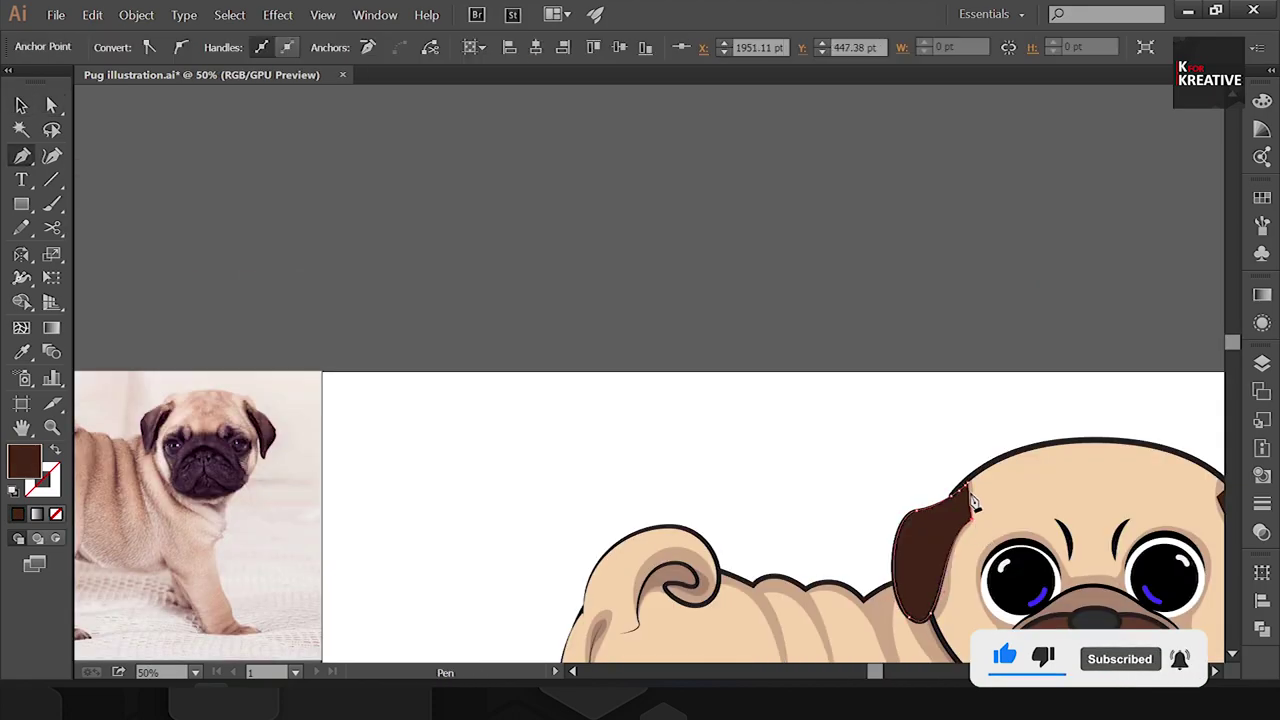
{"action": "key", "text": "p"}
{"action": "left_click", "coordinate": [962, 484]}
{"action": "left_click", "coordinate": [1010, 426], "text": "ctrl"}
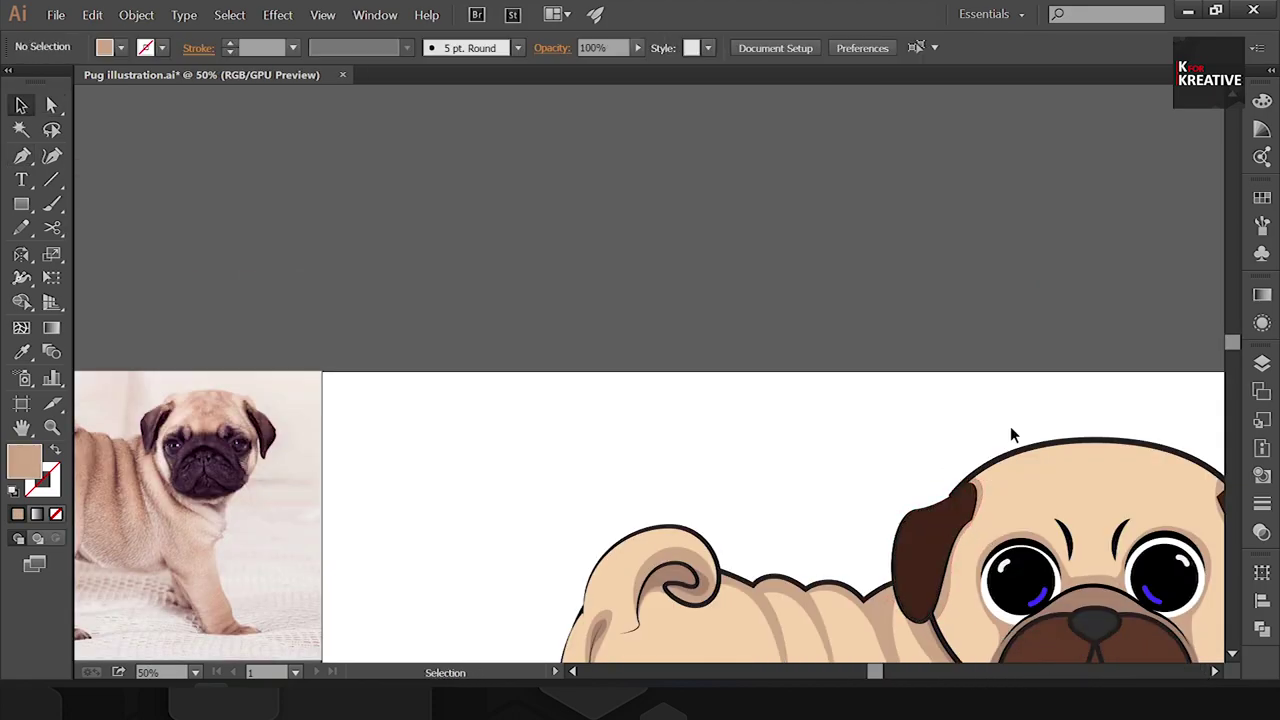
{"action": "key", "text": "a"}
{"action": "left_click", "coordinate": [968, 535]}
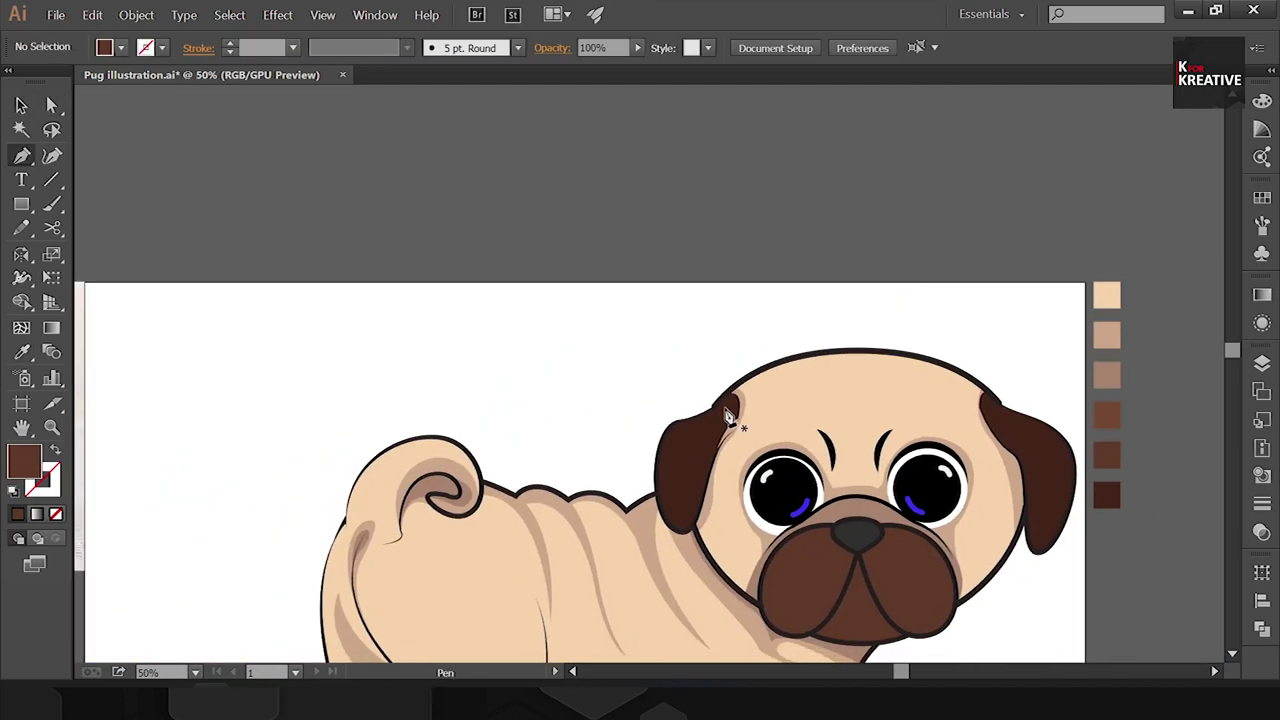
{"action": "left_click", "coordinate": [680, 521]}
{"action": "left_click", "coordinate": [697, 465]}
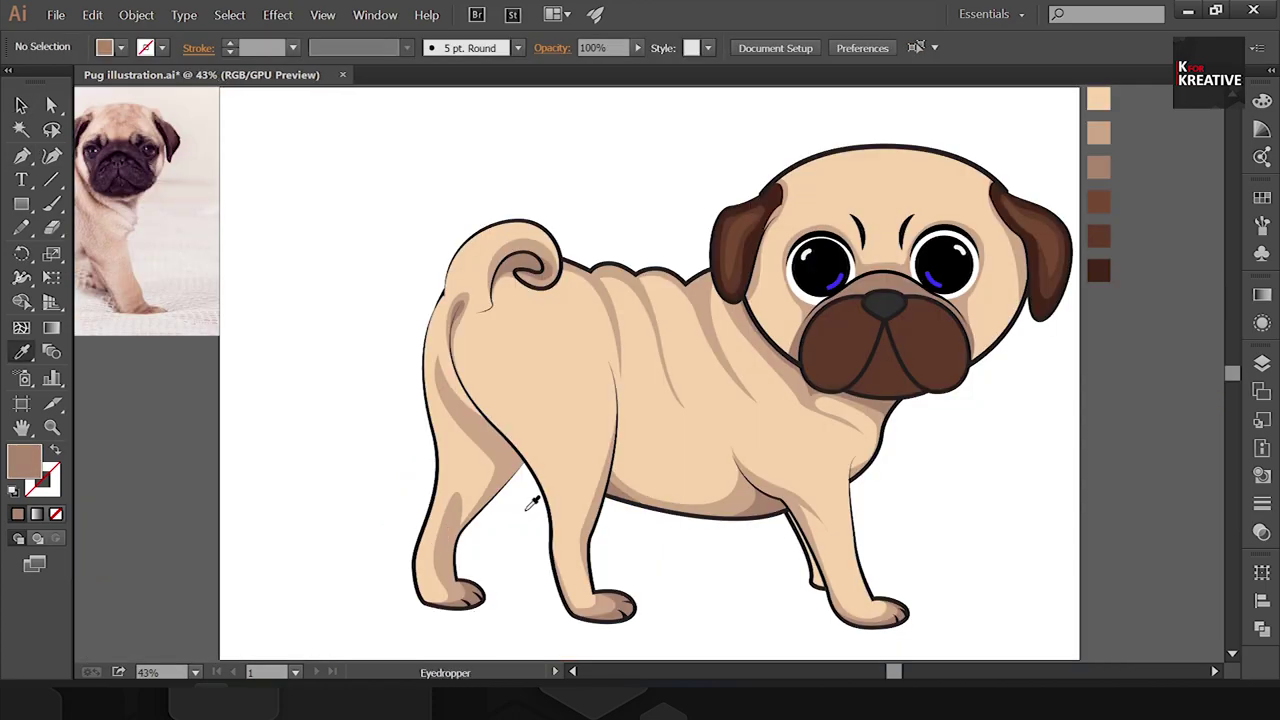
Step: Give one muzzle half the ear's brown with the Eyedropper
{"action": "key", "text": "v"}
{"action": "left_click", "coordinate": [506, 457]}
{"action": "key", "text": "shift+m"}
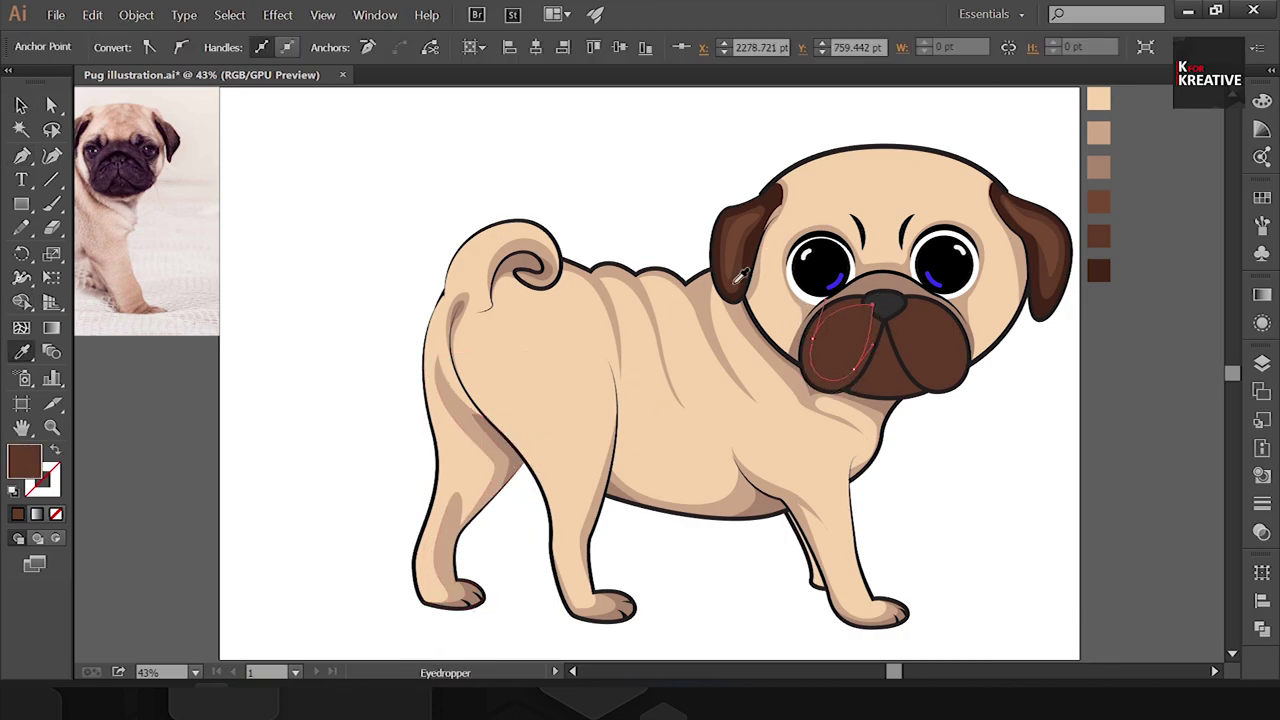
{"action": "left_click", "coordinate": [740, 278]}
{"action": "key", "text": "p"}
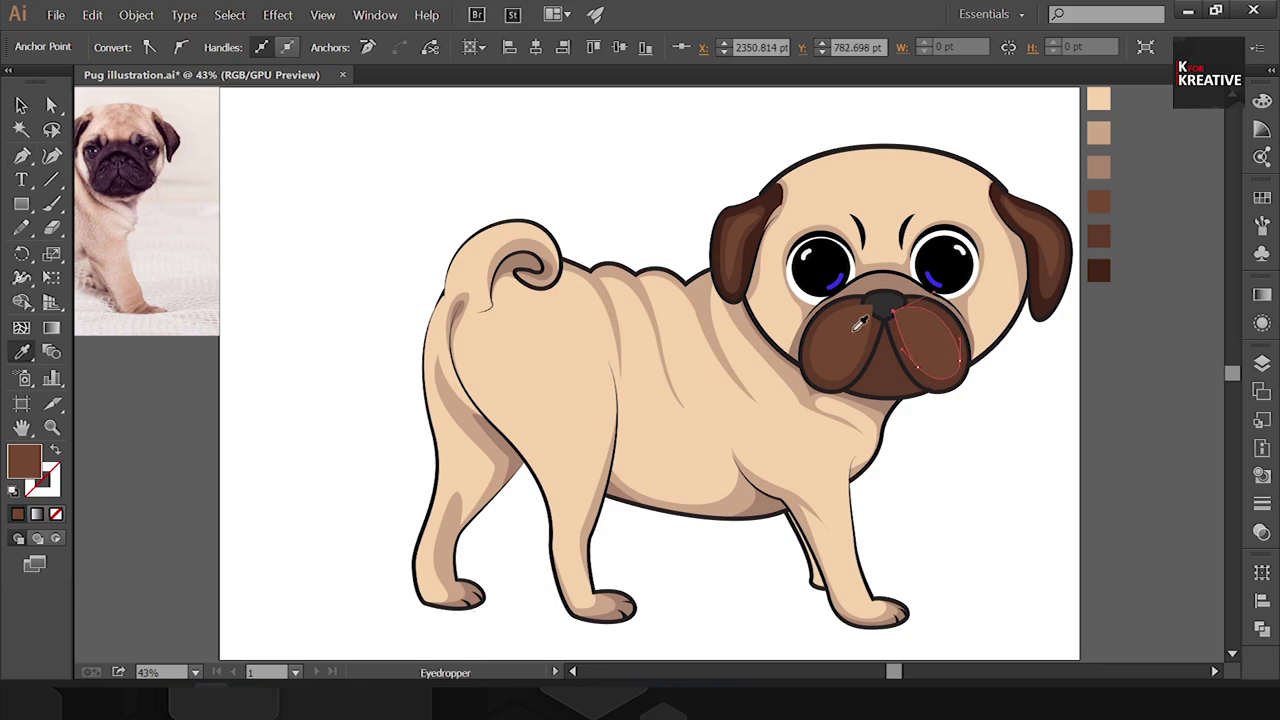
Step: Fill the other muzzle half with a darker brown from the Color Picker
{"action": "key", "text": "v"}
{"action": "left_click", "coordinate": [855, 362]}
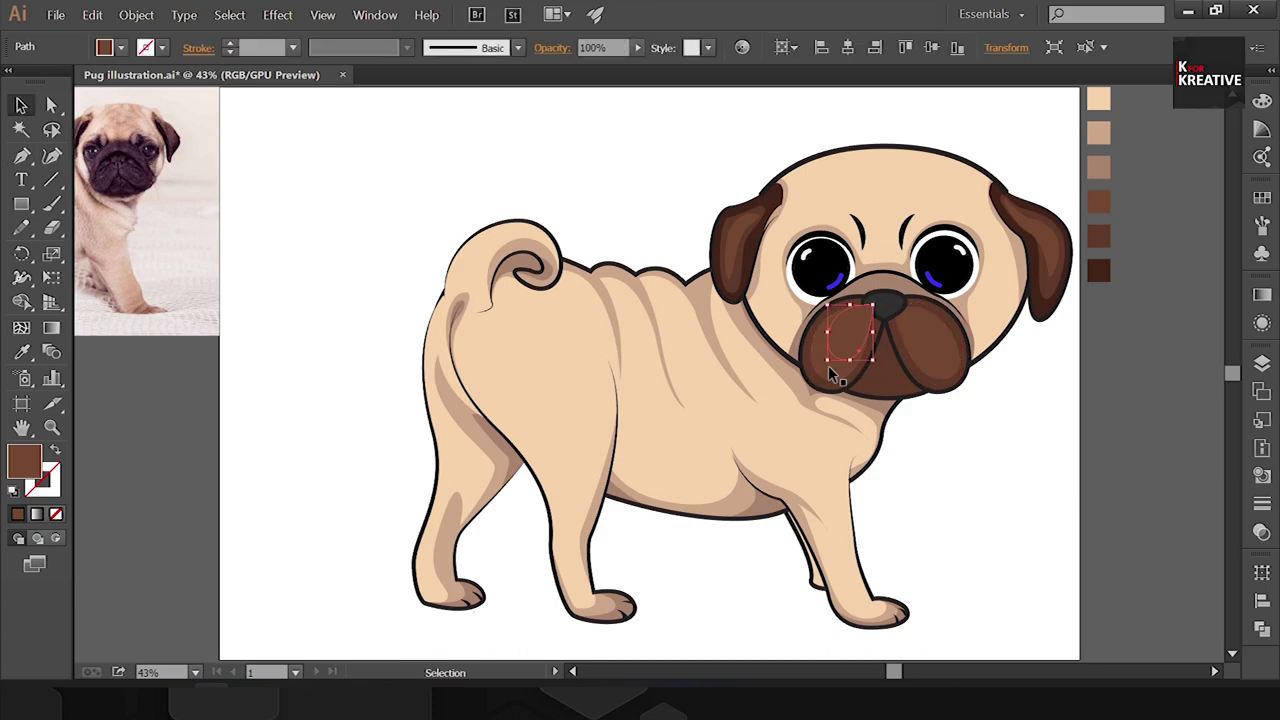
{"action": "double_click", "coordinate": [25, 460]}
{"action": "left_click", "coordinate": [551, 234]}
{"action": "left_click", "coordinate": [920, 443]}
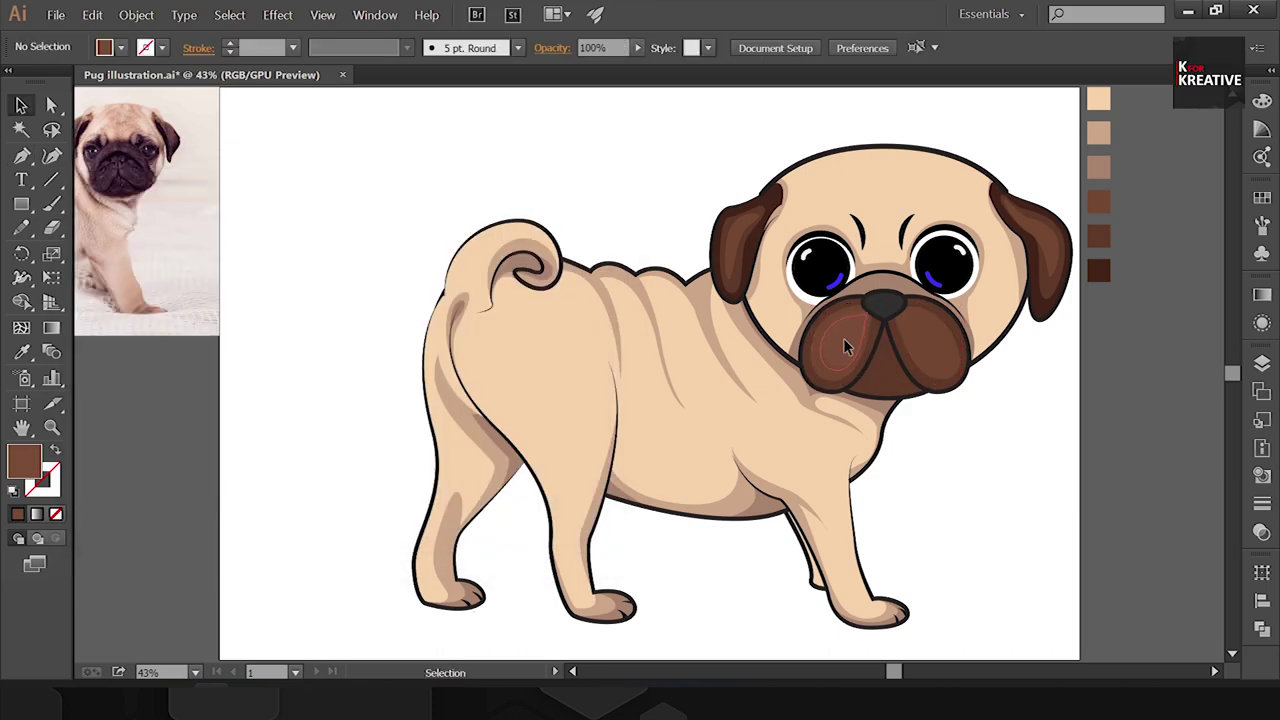
{"action": "left_click", "coordinate": [885, 303]}
Step: Recolour the nose dark grey
{"action": "key", "text": "ctrl+plus"}
{"action": "left_click", "coordinate": [25, 460]}
{"action": "double_click", "coordinate": [25, 460]}
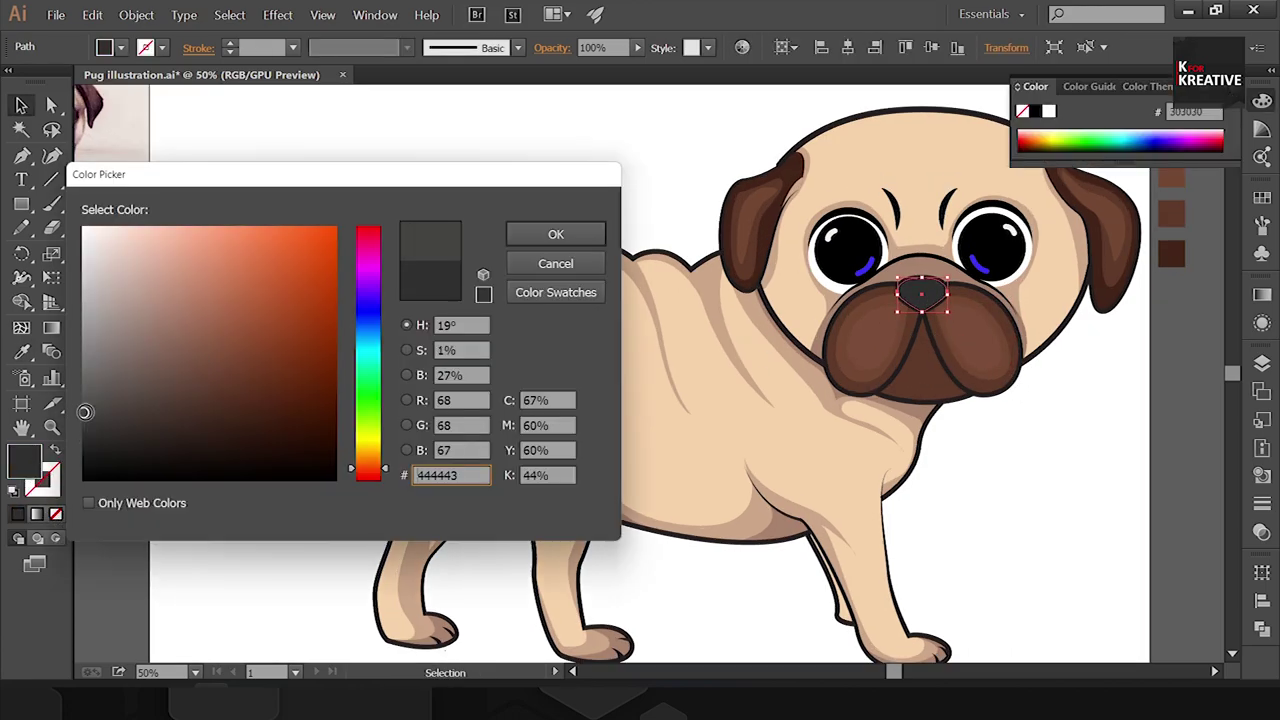
{"action": "left_click", "coordinate": [551, 234]}
{"action": "key", "text": "ctrl+shift+a"}
Step: Close the muzzle outline and fill it dark brown
{"action": "key", "text": "o"}
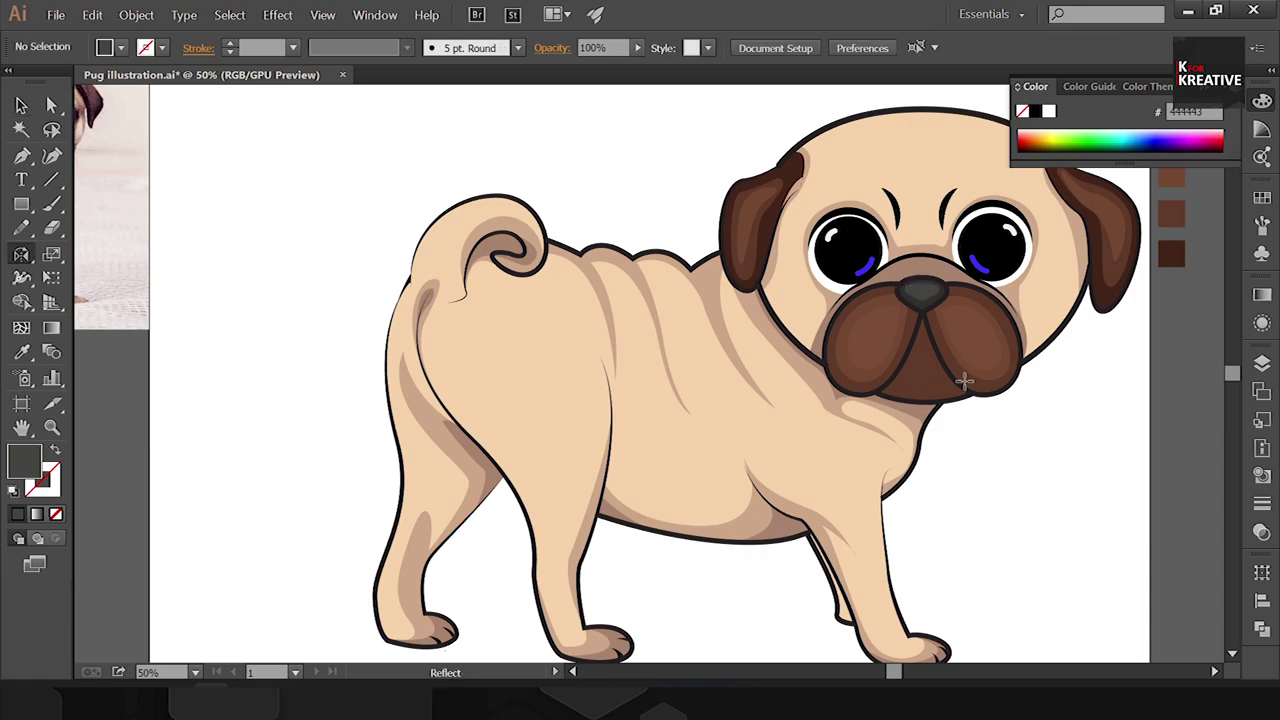
{"action": "left_click", "coordinate": [956, 394]}
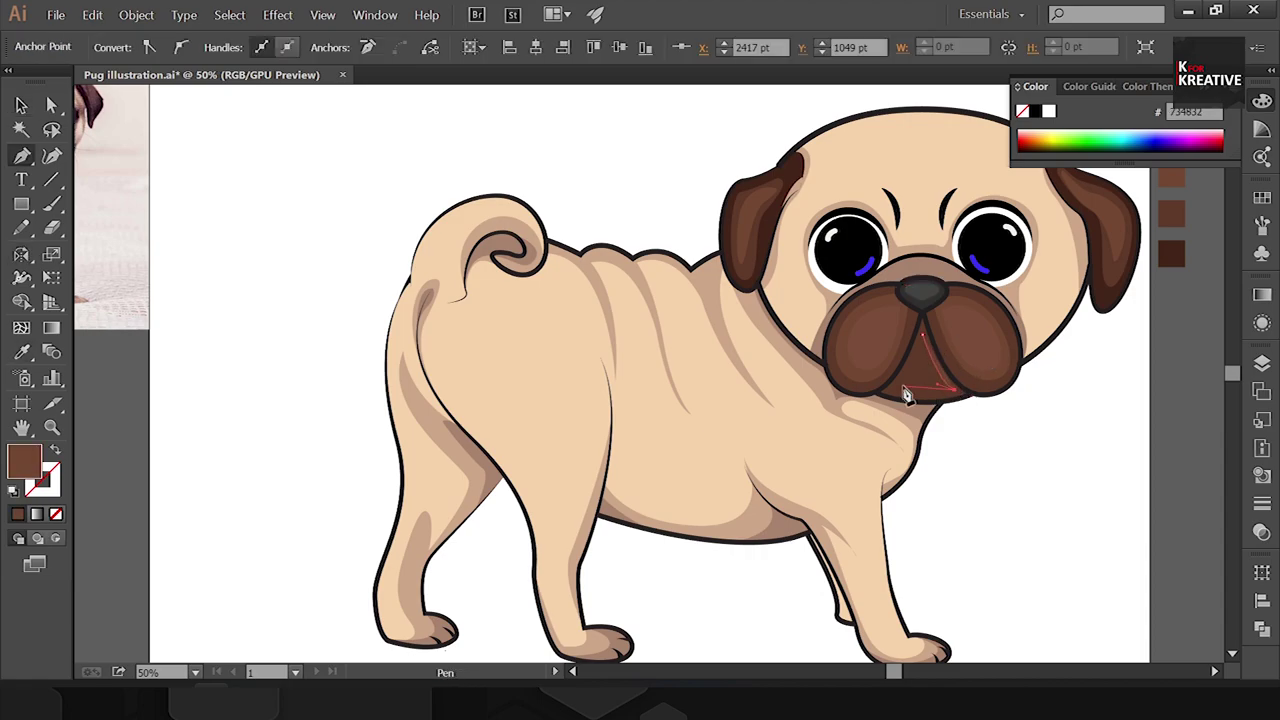
{"action": "left_click", "coordinate": [922, 334]}
{"action": "double_click", "coordinate": [25, 460]}
{"action": "left_click", "coordinate": [554, 234]}
{"action": "key", "text": "ctrl+shift+a"}
Step: Draw a tiny ellipse freckle on the muzzle and copy it to another spot
{"action": "left_click", "coordinate": [24, 203]}
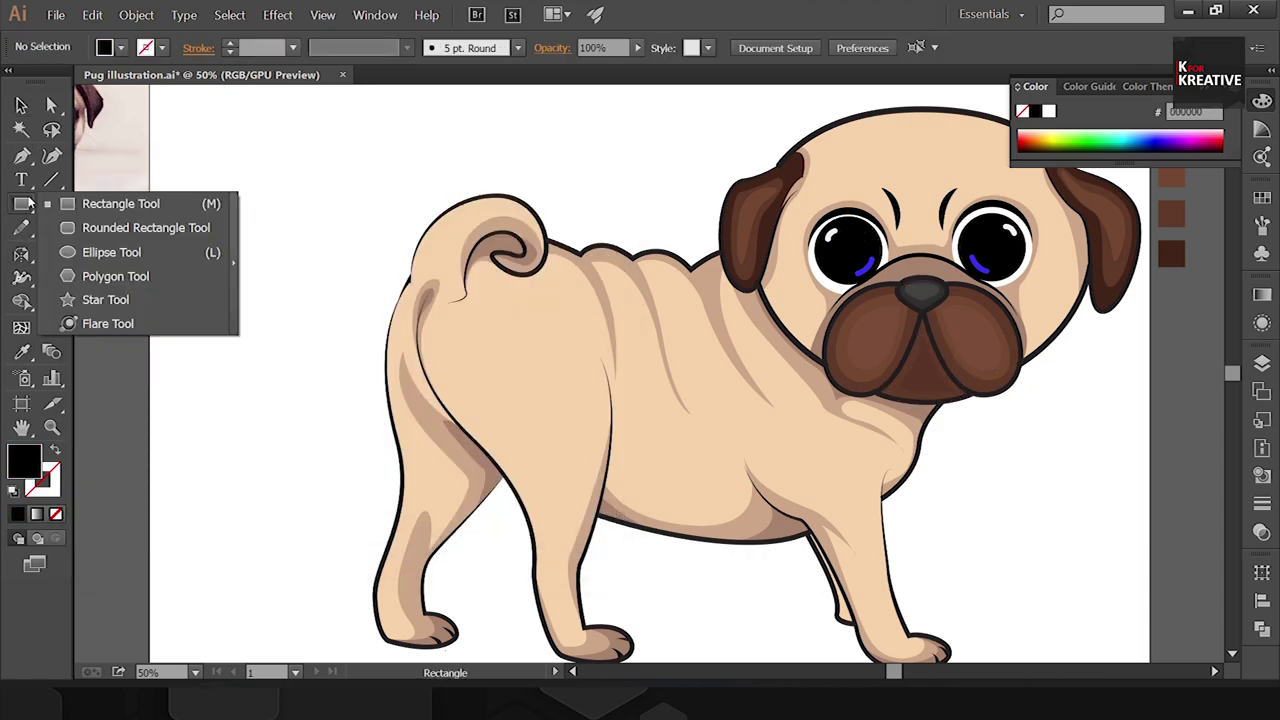
{"action": "left_click", "coordinate": [111, 252]}
{"action": "left_click_drag", "start_coordinate": [999, 428], "coordinate": [1011, 443]}
{"action": "key", "text": "v"}
{"action": "key", "text": "ctrl+plus"}
{"action": "left_click_drag", "start_coordinate": [1033, 490], "coordinate": [840, 355]}
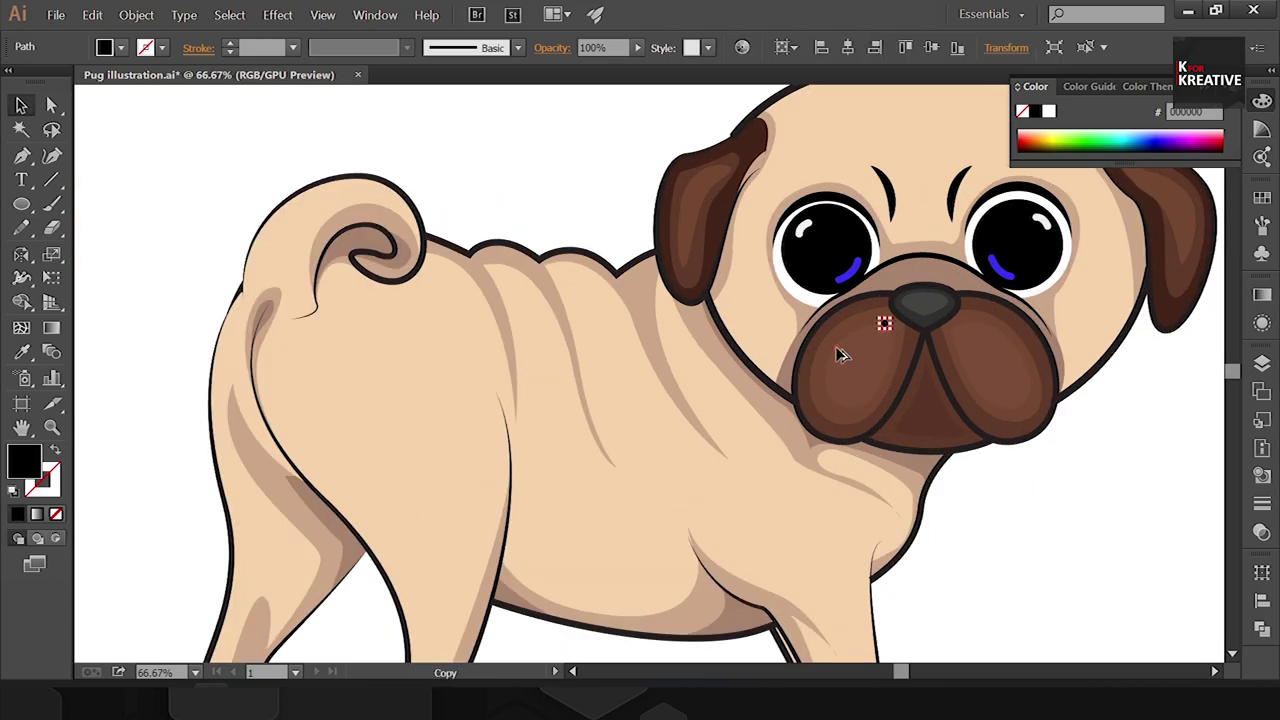
{"action": "key", "text": "ctrl+shift+a"}
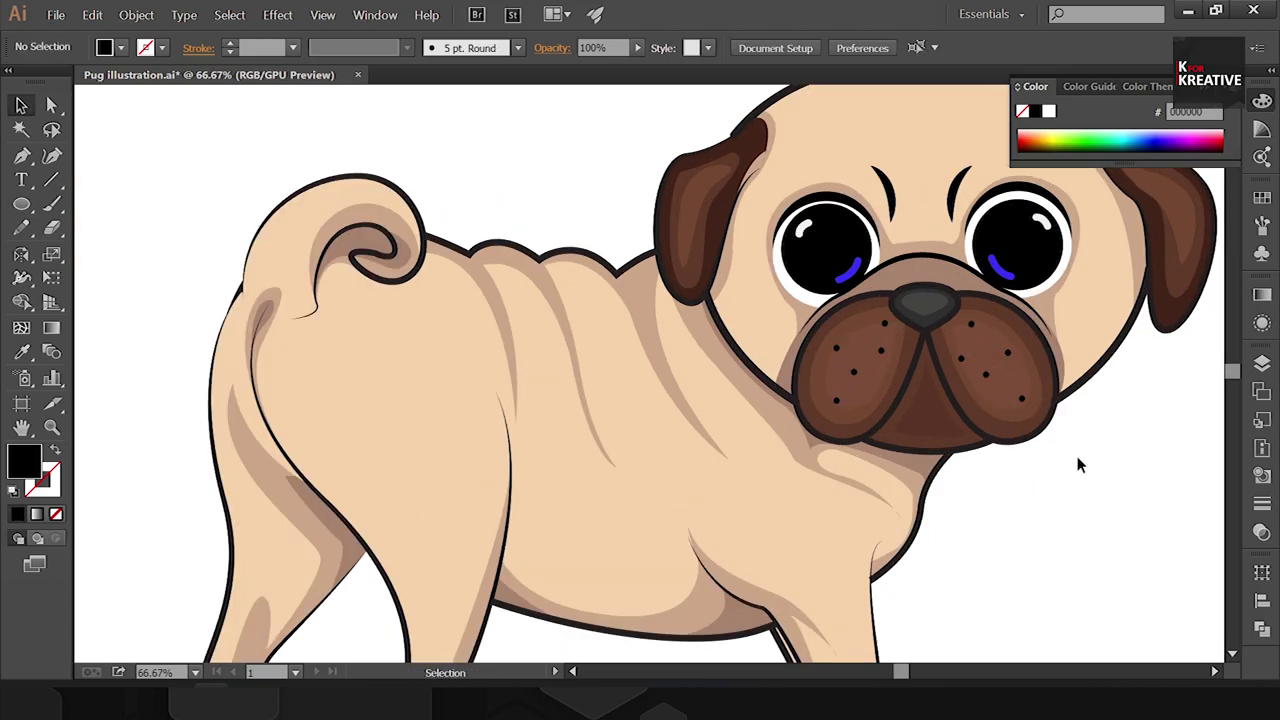
{"action": "key", "text": "ctrl+minus"}
{"action": "key", "text": "ctrl+minus"}
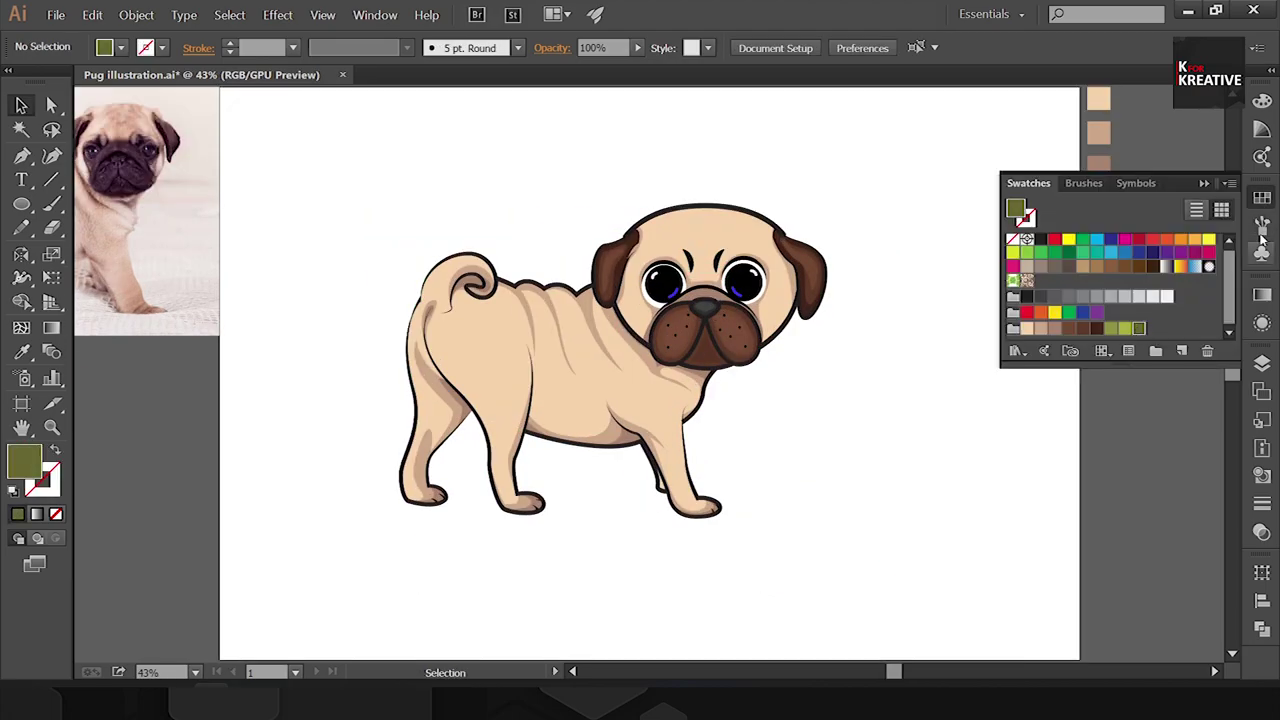
Step: Draw the dark olive ground shadow running from the back paw past the front paw
{"action": "key", "text": "p"}
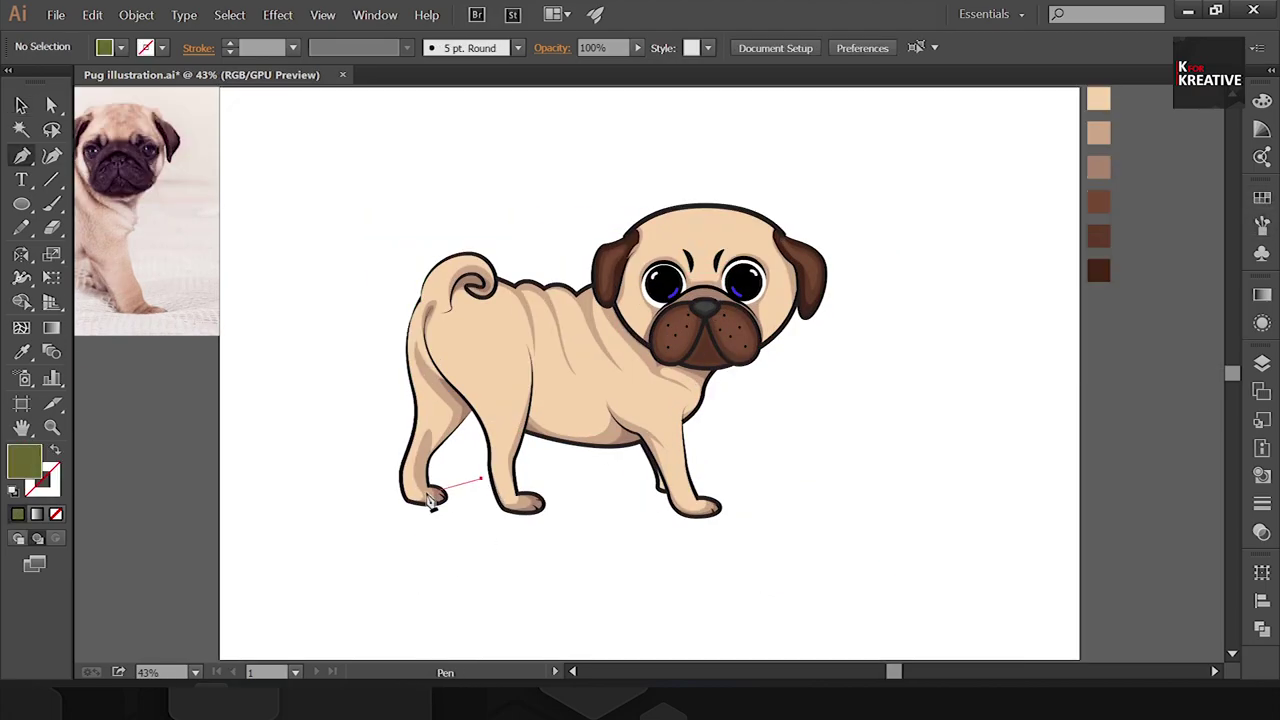
{"action": "left_click_drag", "start_coordinate": [386, 492], "coordinate": [460, 515]}
{"action": "left_click_drag", "start_coordinate": [834, 497], "coordinate": [880, 489]}
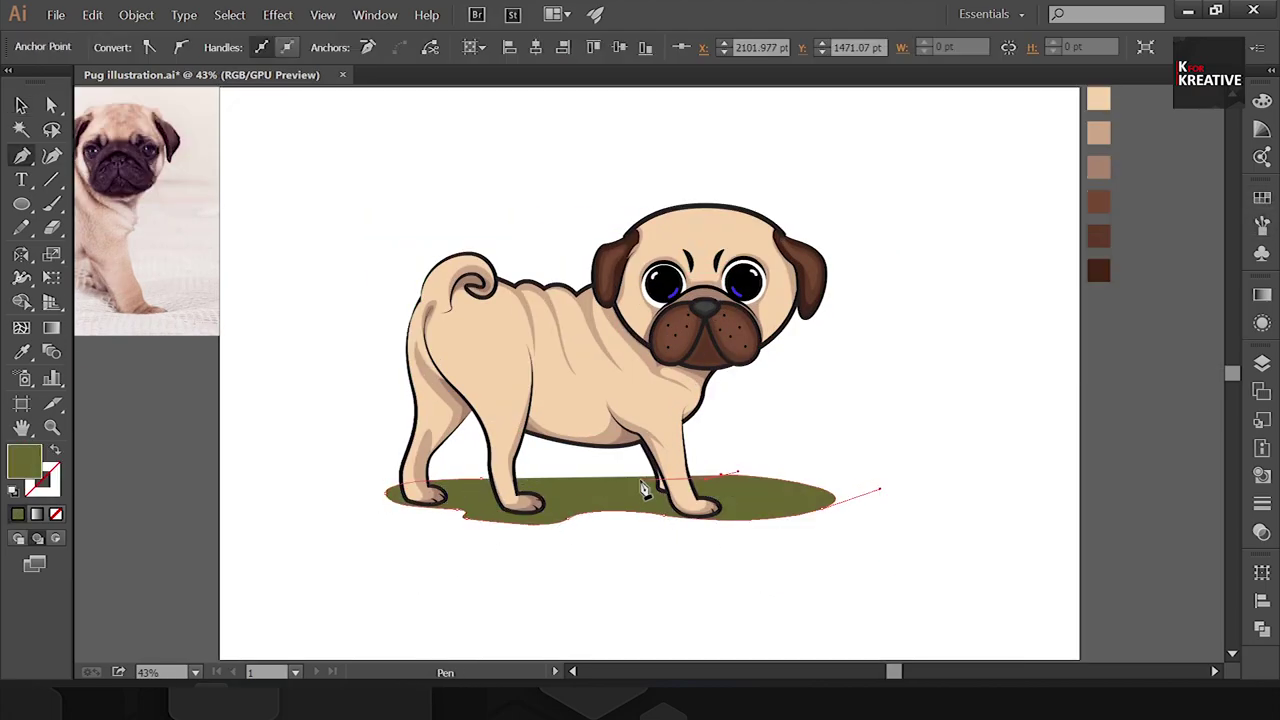
{"action": "key", "text": "ctrl+shift+a"}
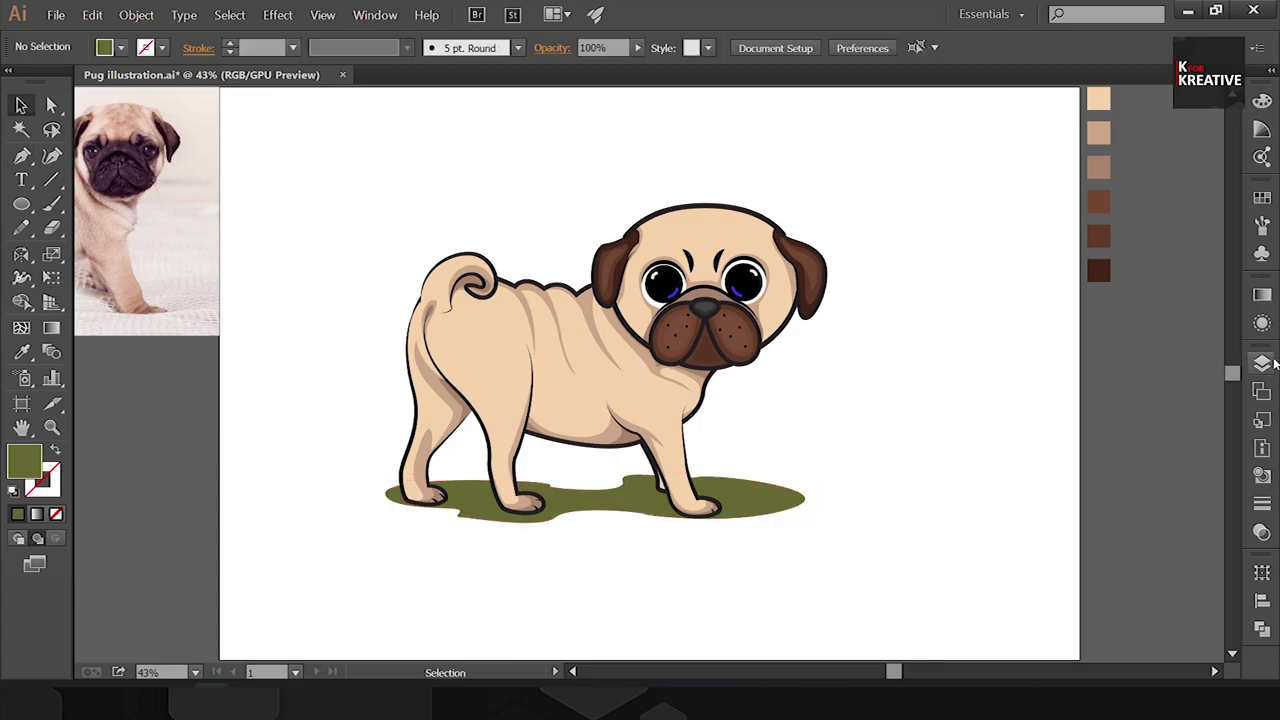
Step: Choose a lighter olive fill and outline the grass patch's wavy top edge
{"action": "left_click", "coordinate": [1262, 196]}
{"action": "left_click", "coordinate": [1070, 251]}
{"action": "left_click", "coordinate": [1262, 196]}
{"action": "left_click", "coordinate": [380, 467]}
{"action": "left_click", "coordinate": [497, 440]}
{"action": "left_click", "coordinate": [723, 463]}
{"action": "left_click", "coordinate": [868, 462]}
{"action": "left_click", "coordinate": [975, 487]}
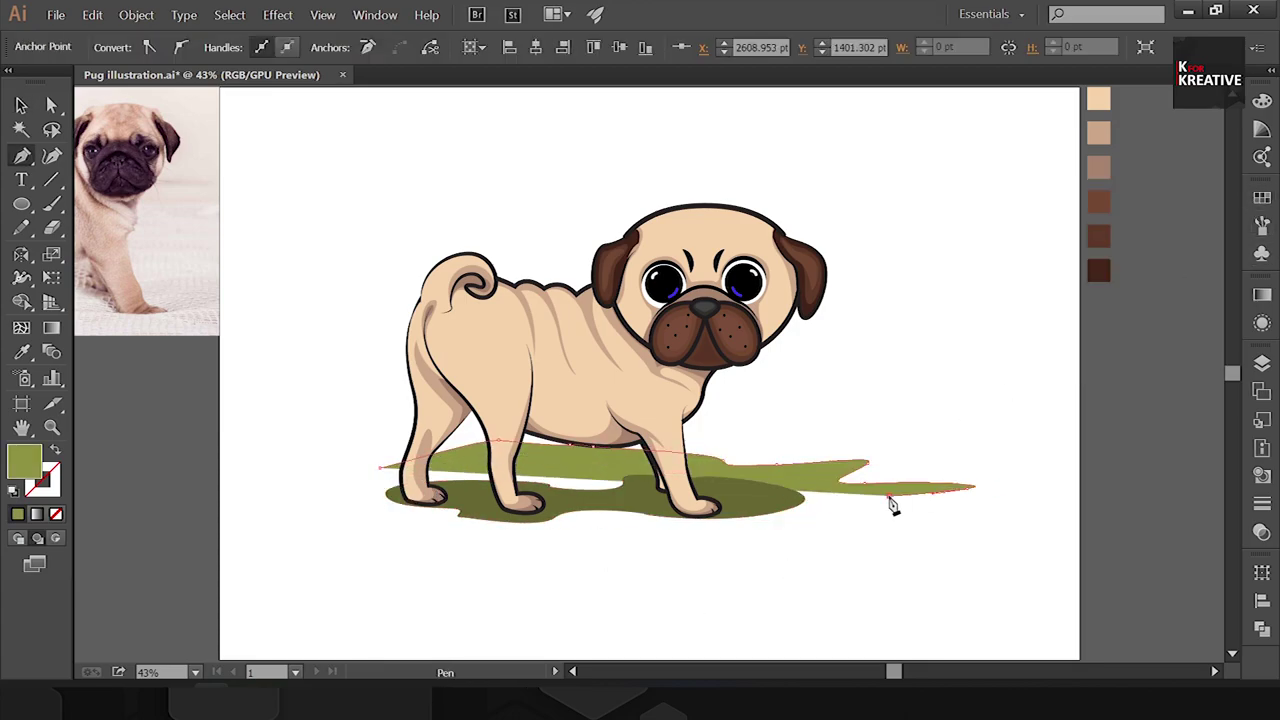
Step: Complete the grass patch with a curved right tip and lower and left lobes
{"action": "left_click", "coordinate": [930, 520]}
{"action": "mouse_move", "coordinate": [873, 574]}
{"action": "left_mouse_down"}
{"action": "mouse_move", "coordinate": [787, 571]}
{"action": "mouse_move", "coordinate": [814, 566]}
{"action": "left_mouse_up"}
{"action": "left_click", "coordinate": [673, 555]}
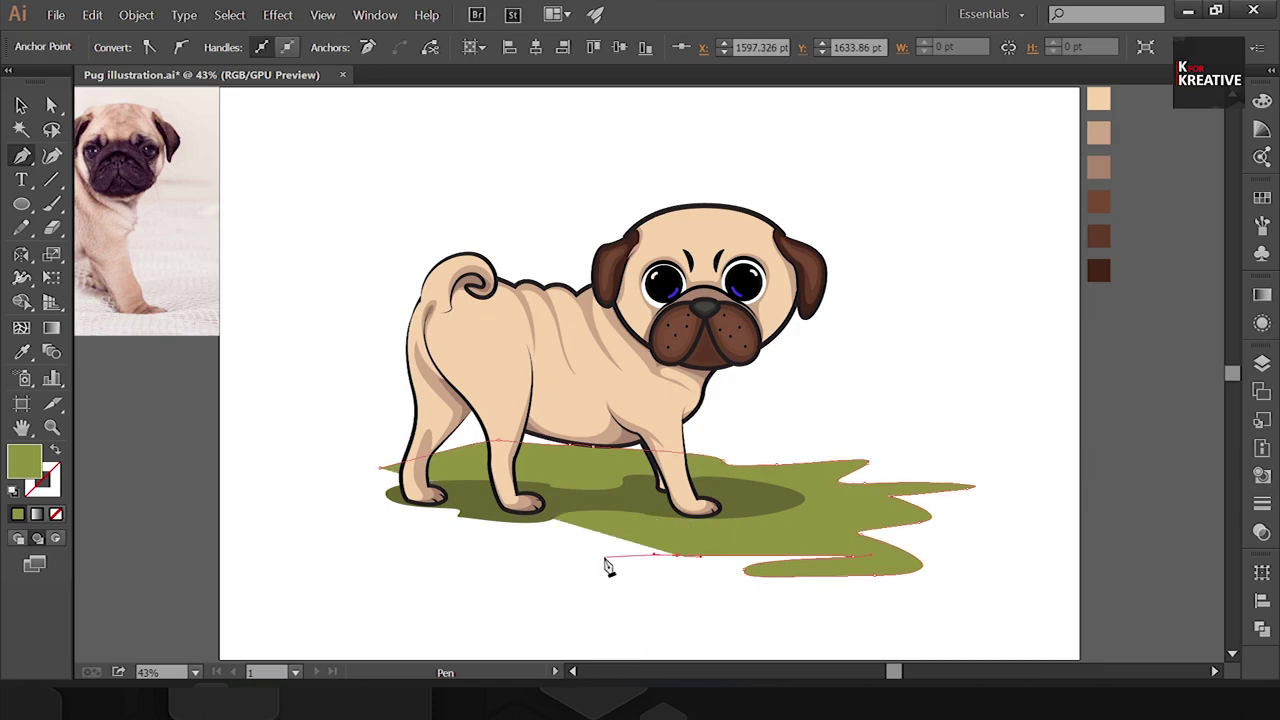
{"action": "left_click_drag", "start_coordinate": [590, 556], "coordinate": [507, 554]}
{"action": "left_click", "coordinate": [315, 562]}
{"action": "left_click", "coordinate": [251, 521]}
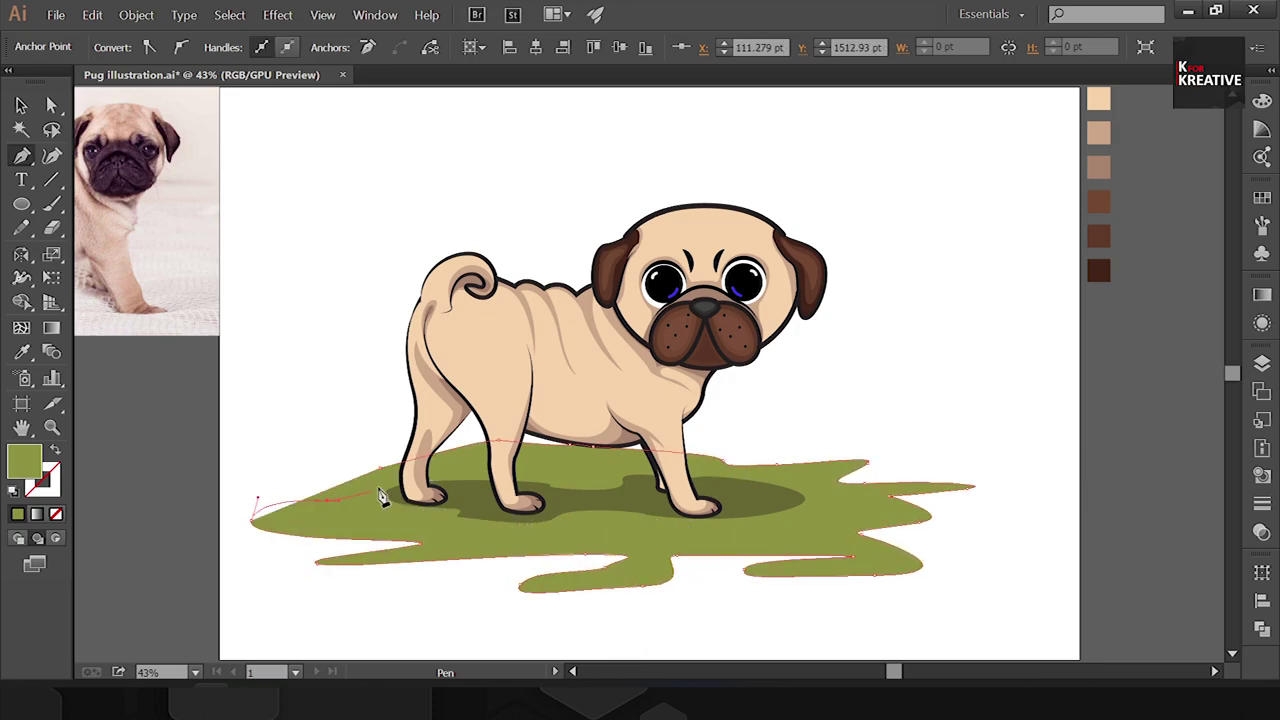
{"action": "left_click", "coordinate": [330, 497]}
Step: Refine the grass patch's lower-lobe anchors with Direct Selection
{"action": "left_click", "coordinate": [380, 467]}
{"action": "key", "text": "a"}
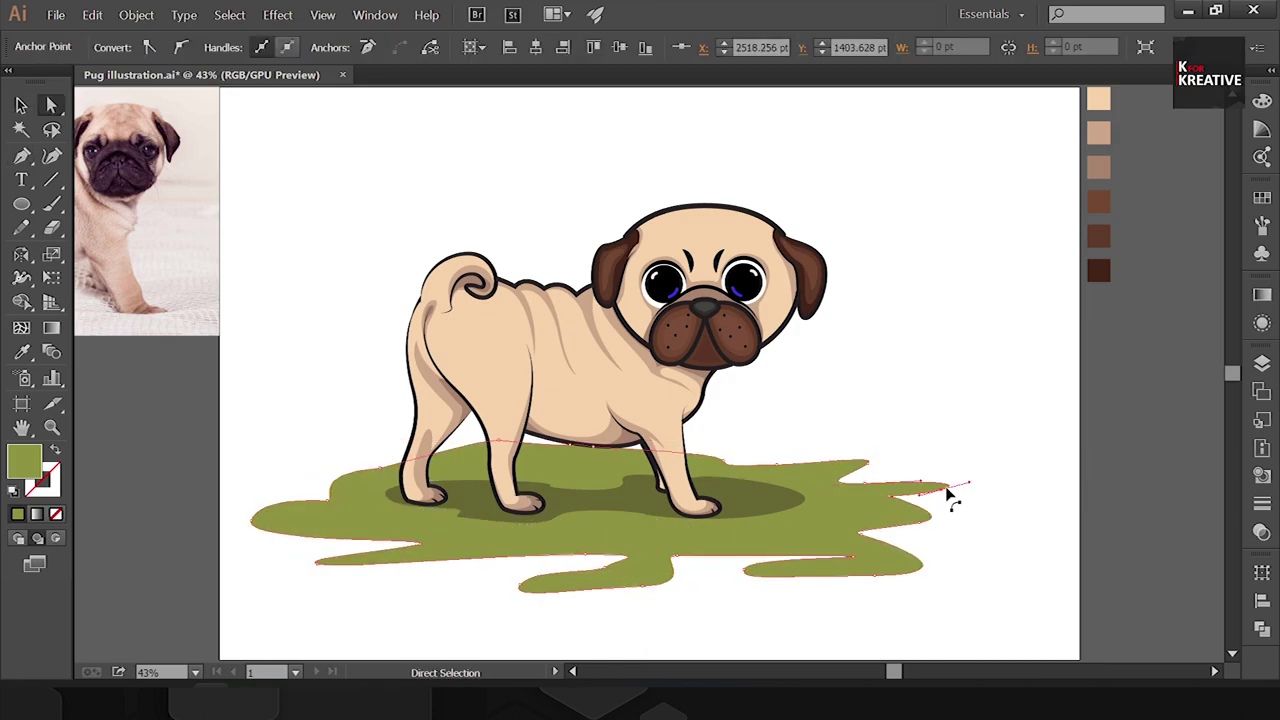
{"action": "left_click", "coordinate": [606, 571]}
{"action": "left_click", "coordinate": [674, 603]}
{"action": "left_click", "coordinate": [635, 575]}
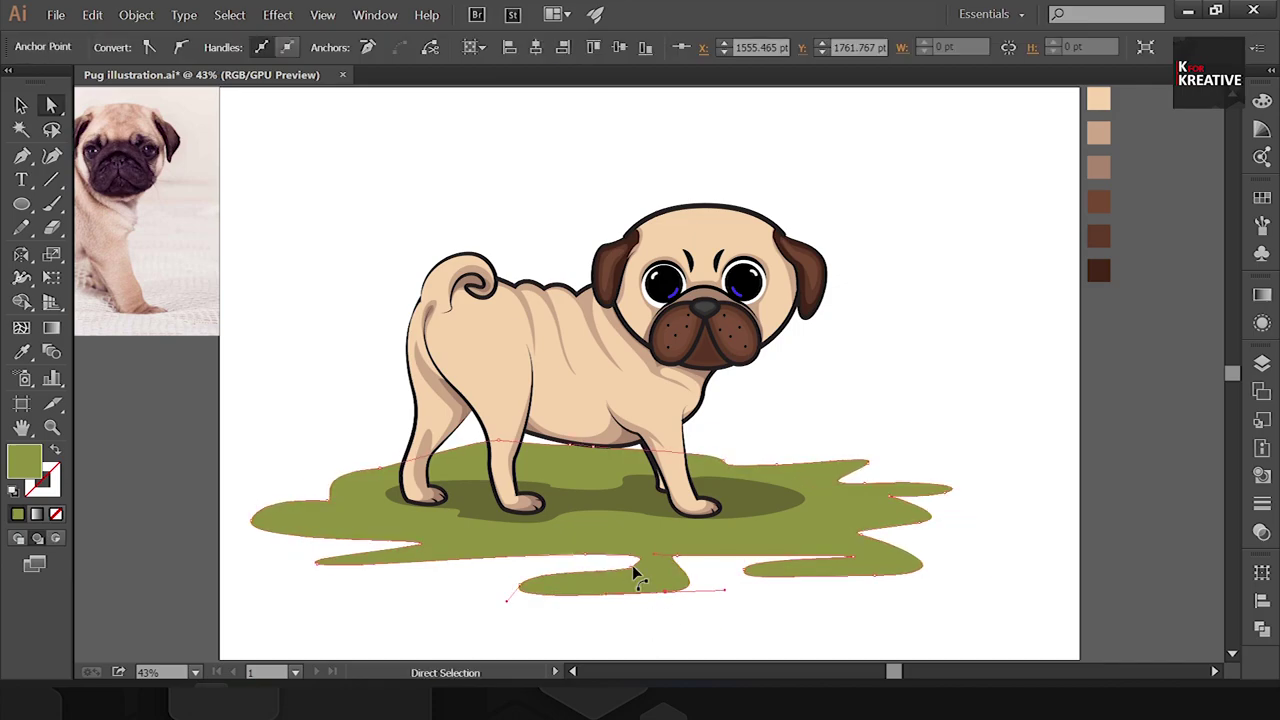
{"action": "key", "text": "v"}
{"action": "key", "text": "ctrl+shift+a"}
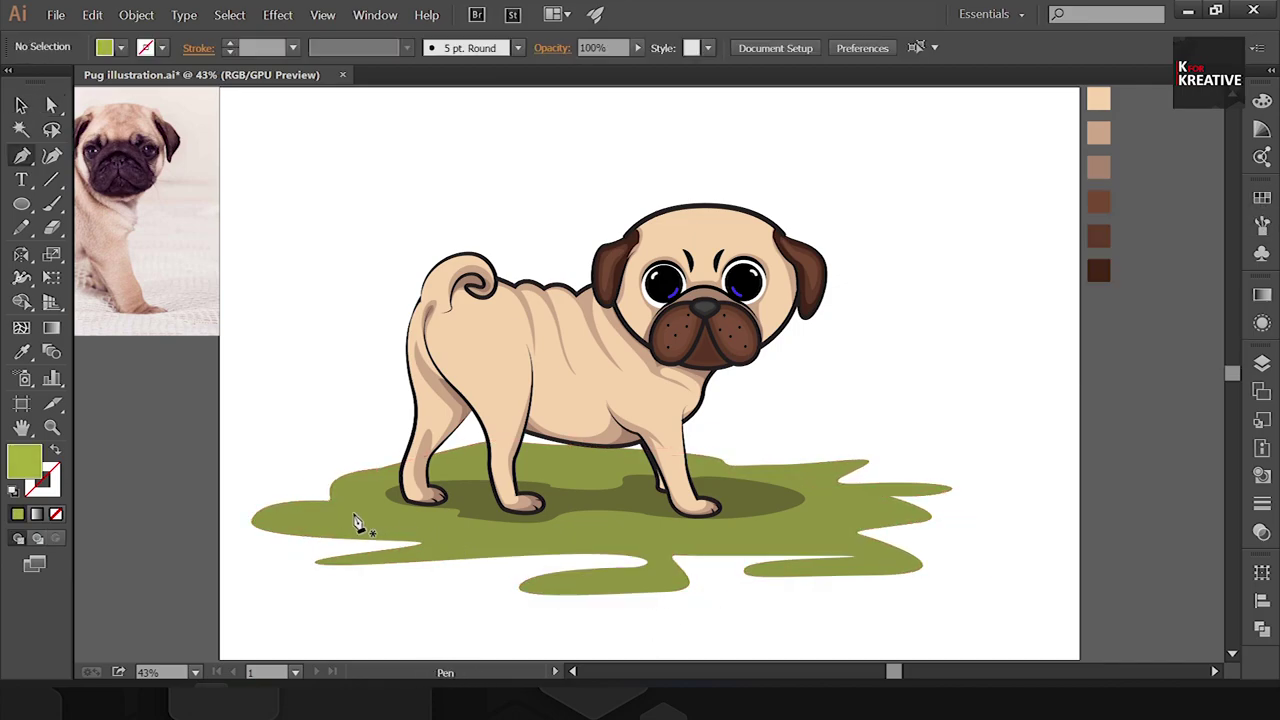
Step: Draw a light-green highlight streak across the grass patch
{"action": "left_click_drag", "start_coordinate": [353, 497], "coordinate": [385, 497]}
{"action": "left_click", "coordinate": [814, 534]}
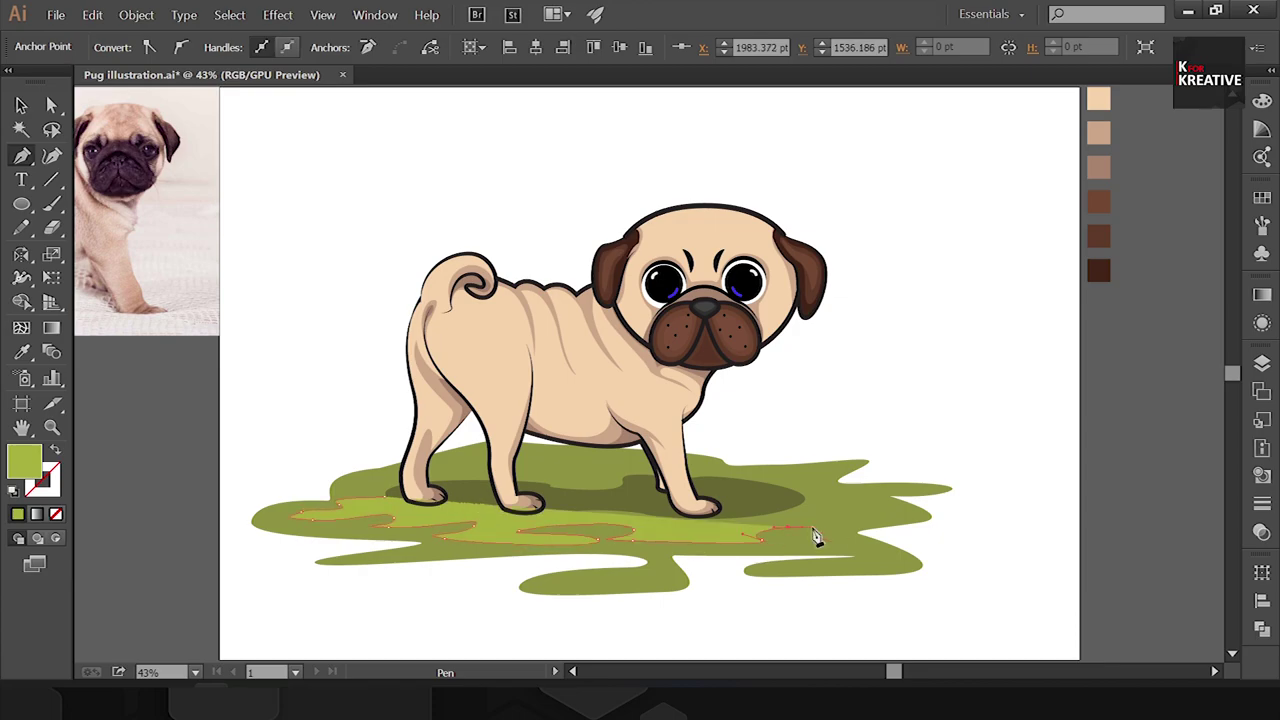
{"action": "left_click", "coordinate": [868, 488]}
{"action": "left_click", "coordinate": [292, 515]}
{"action": "left_click", "coordinate": [865, 445], "text": "ctrl"}
Step: Check the grass patch shape and duplicate a highlight streak onto the grass
{"action": "left_click", "coordinate": [888, 464]}
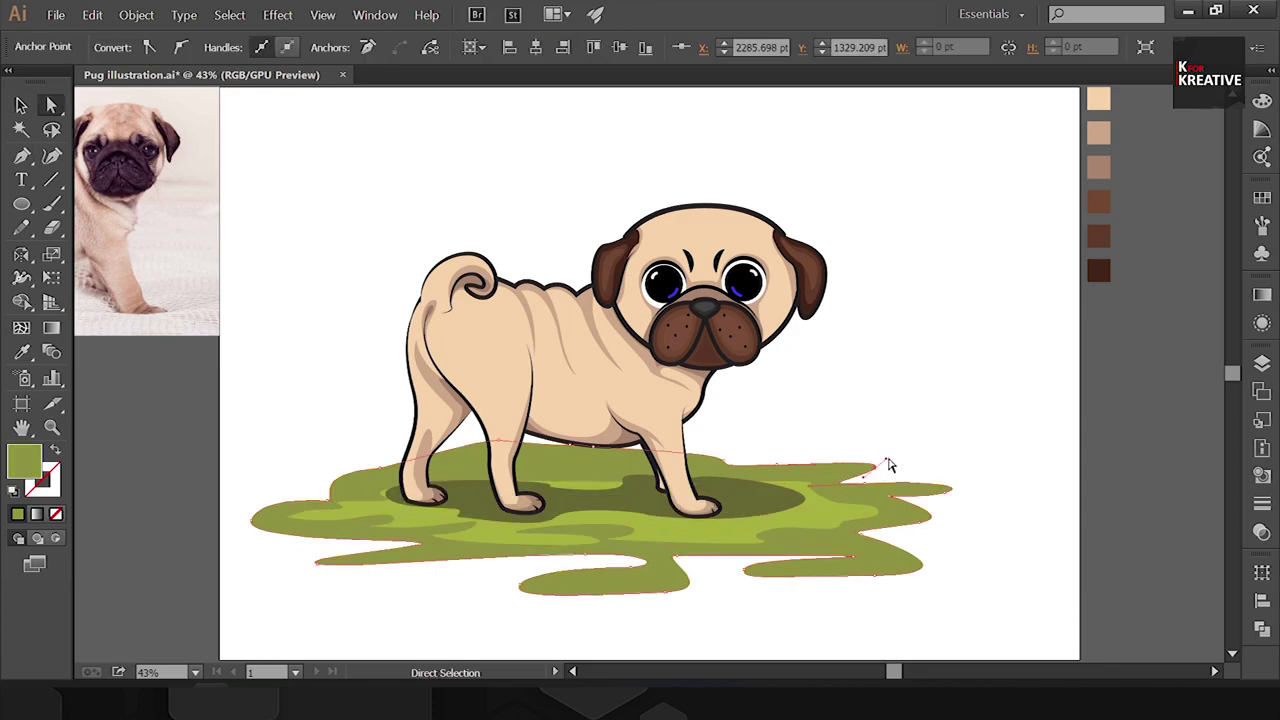
{"action": "key", "text": "ctrl+shift+a"}
{"action": "key", "text": "i"}
{"action": "key", "text": "v"}
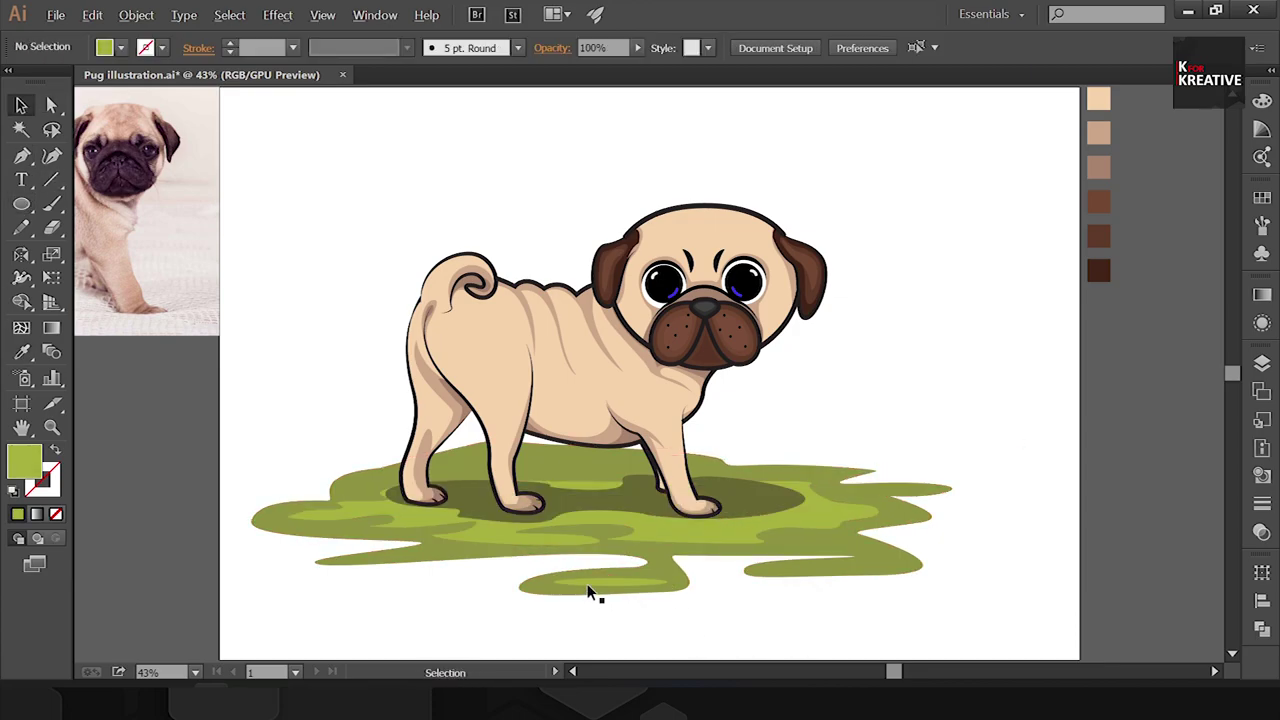
{"action": "left_click_drag", "start_coordinate": [589, 591], "coordinate": [910, 497]}
Step: Draw a curved grass blade right of the pug and place tuft copies on the grass
{"action": "key", "text": "p"}
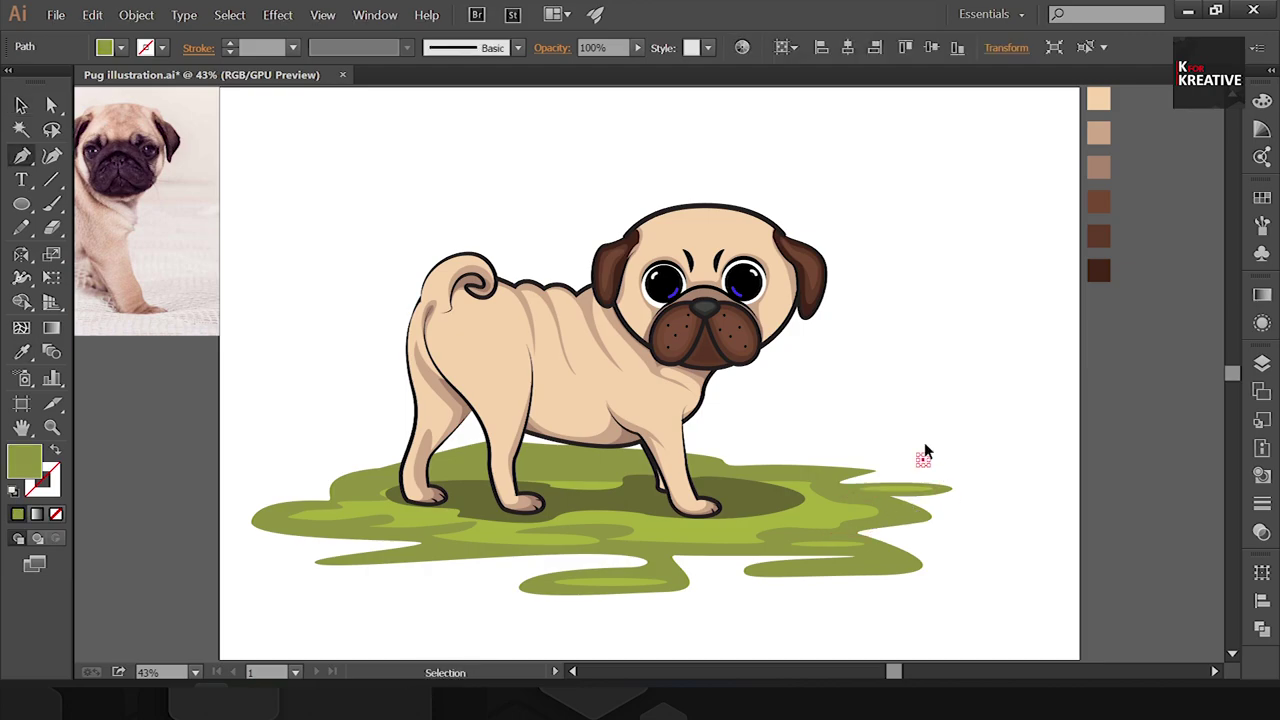
{"action": "left_click", "coordinate": [923, 458]}
{"action": "left_click_drag", "start_coordinate": [915, 340], "coordinate": [928, 357]}
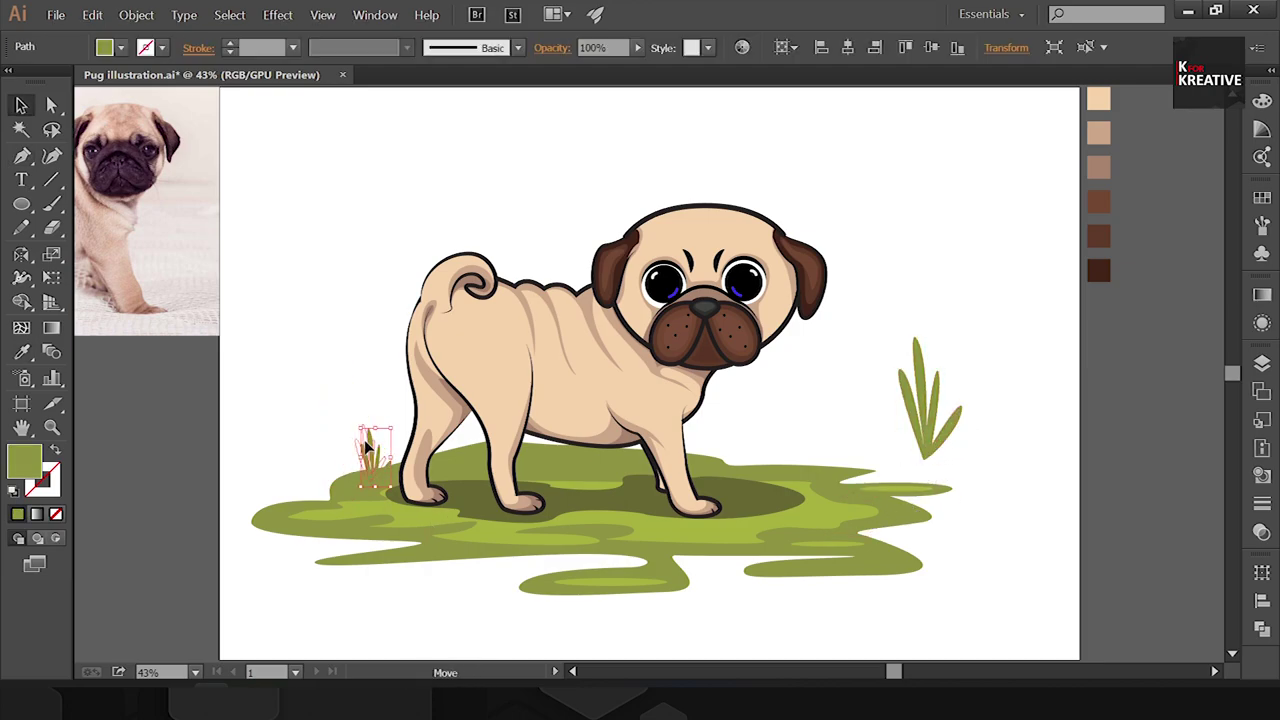
{"action": "left_click_drag", "start_coordinate": [366, 443], "coordinate": [751, 443]}
{"action": "key", "text": "i"}
{"action": "key", "text": "v"}
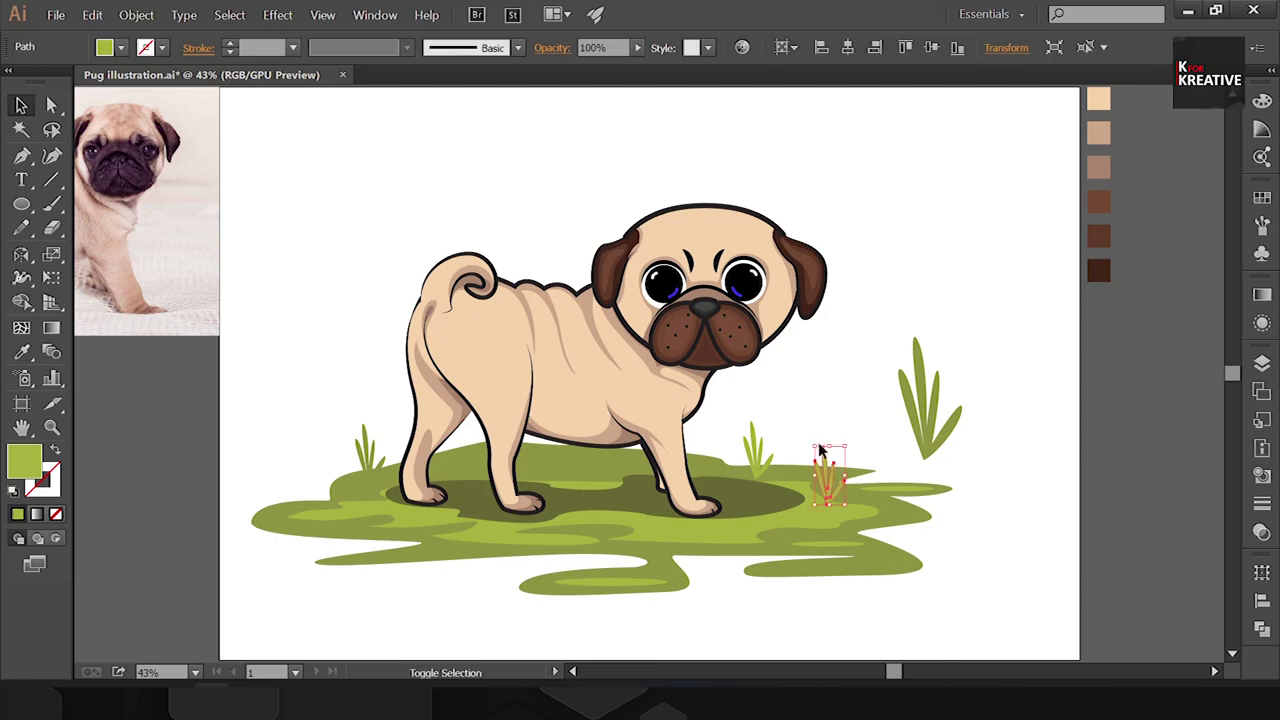
{"action": "left_click_drag", "start_coordinate": [829, 451], "coordinate": [817, 480]}
{"action": "left_click", "coordinate": [872, 516]}
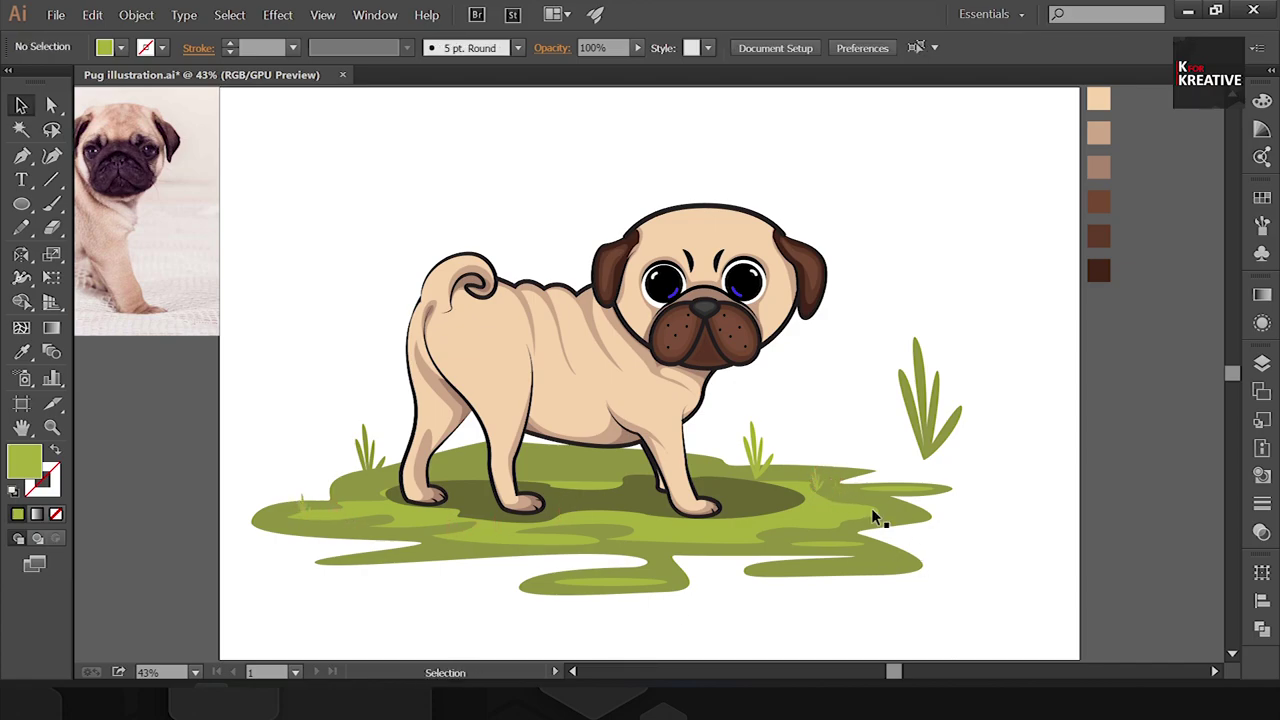
Step: Draw another grass blade and position it near the pug's front paws
{"action": "key", "text": "p"}
{"action": "left_click", "coordinate": [999, 588]}
{"action": "left_click_drag", "start_coordinate": [968, 475], "coordinate": [987, 472]}
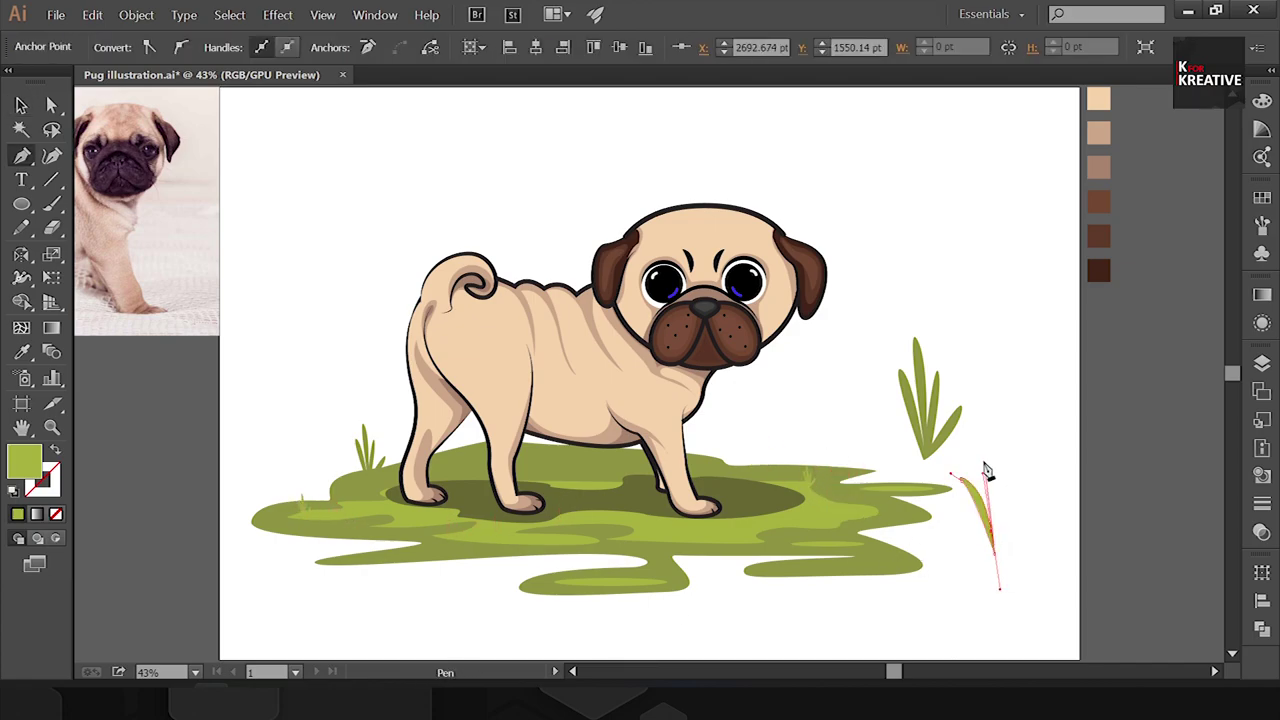
{"action": "left_click", "coordinate": [1009, 553]}
{"action": "key", "text": "v"}
{"action": "left_click", "coordinate": [1041, 580]}
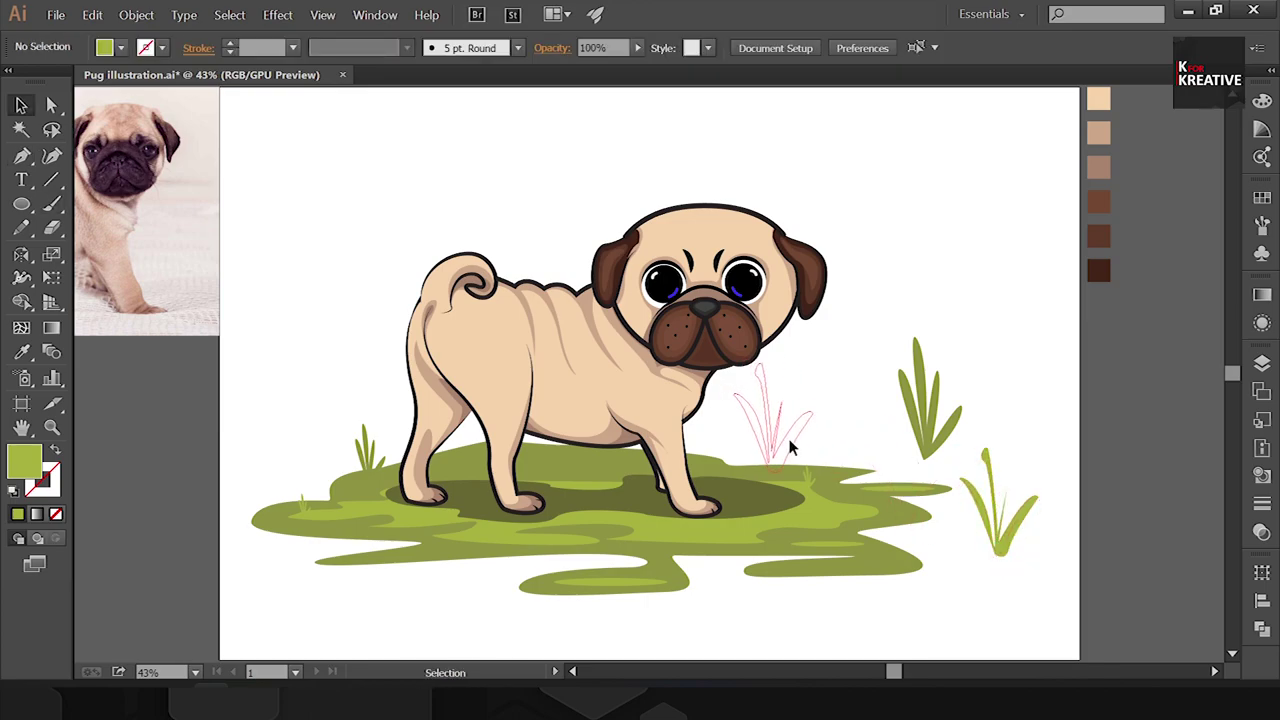
{"action": "left_click_drag", "start_coordinate": [790, 448], "coordinate": [792, 472]}
Step: Shrink the tall right tuft and move it onto the grass's lower lobe
{"action": "left_click", "coordinate": [930, 400]}
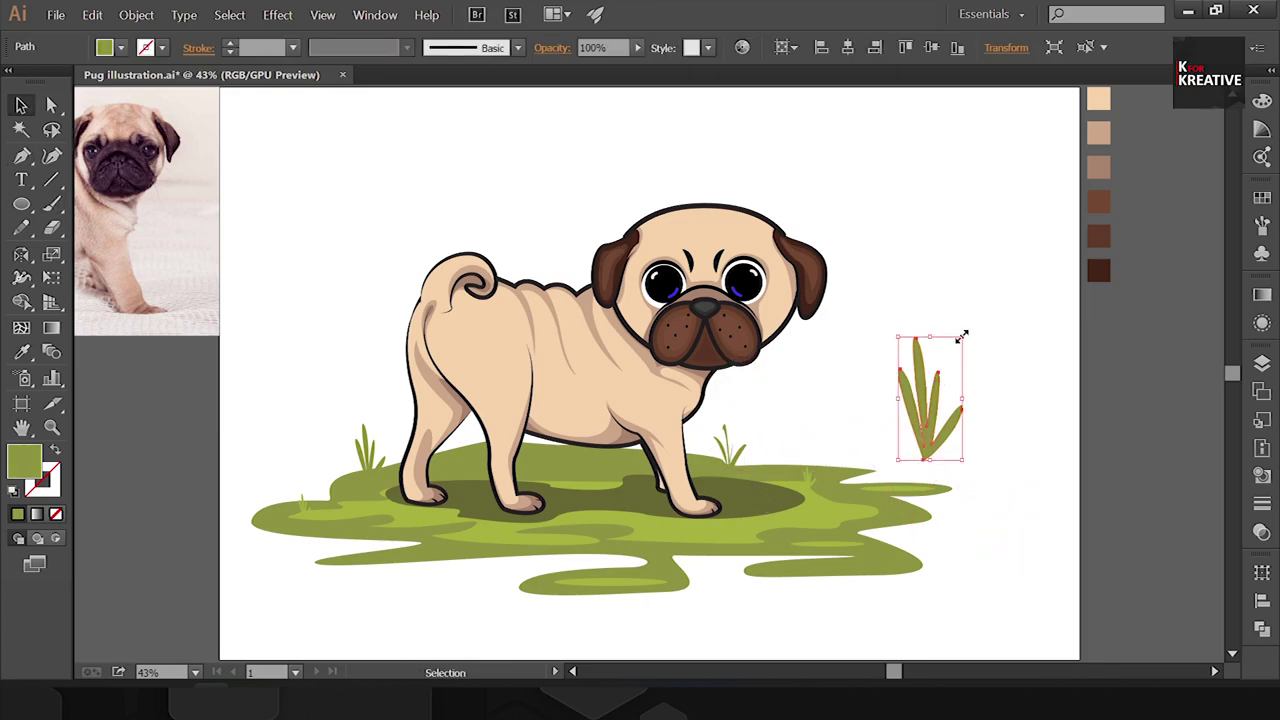
{"action": "left_click_drag", "start_coordinate": [960, 334], "coordinate": [922, 410]}
{"action": "mouse_move", "coordinate": [910, 435]}
{"action": "left_mouse_down"}
{"action": "mouse_move", "coordinate": [606, 563]}
{"action": "mouse_move", "coordinate": [544, 566]}
{"action": "left_mouse_up"}
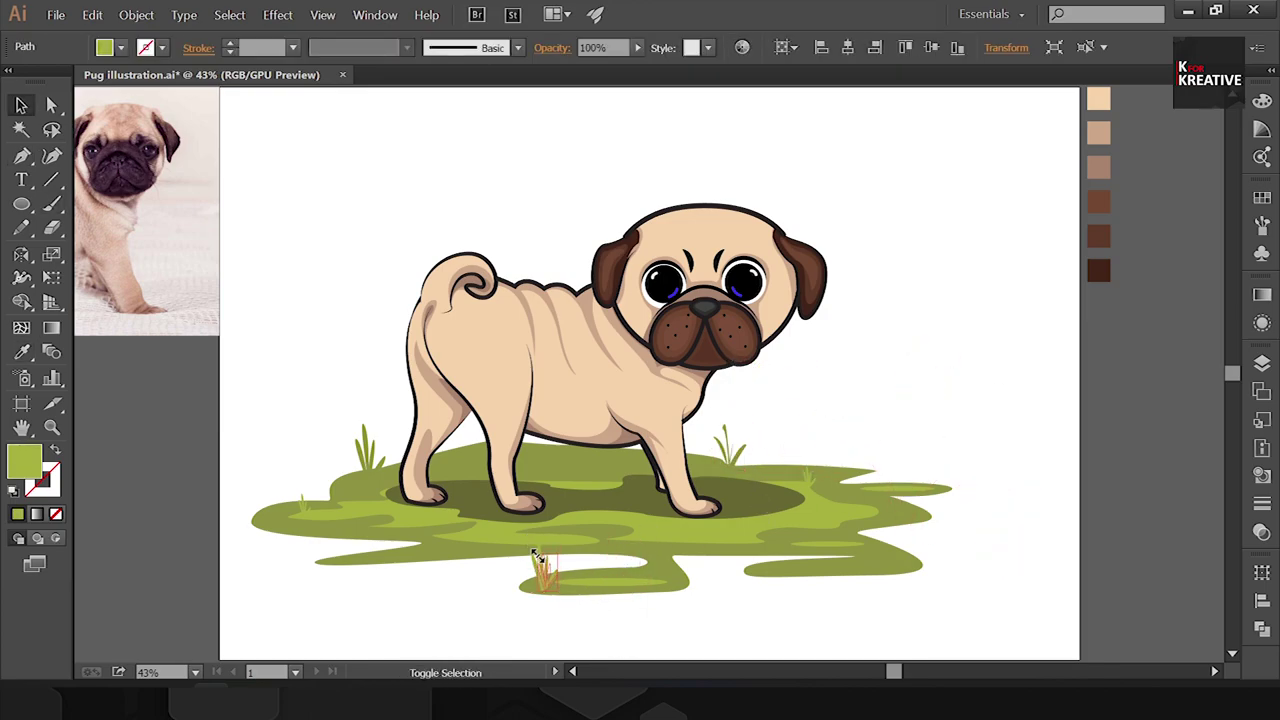
{"action": "left_click", "coordinate": [649, 634]}
{"action": "key", "text": "ctrl+minus"}
{"action": "left_click", "coordinate": [1262, 363]}
Step: Select the pug together with its grass patch and nudge them right to centre
{"action": "left_click_drag", "start_coordinate": [371, 420], "coordinate": [451, 549]}
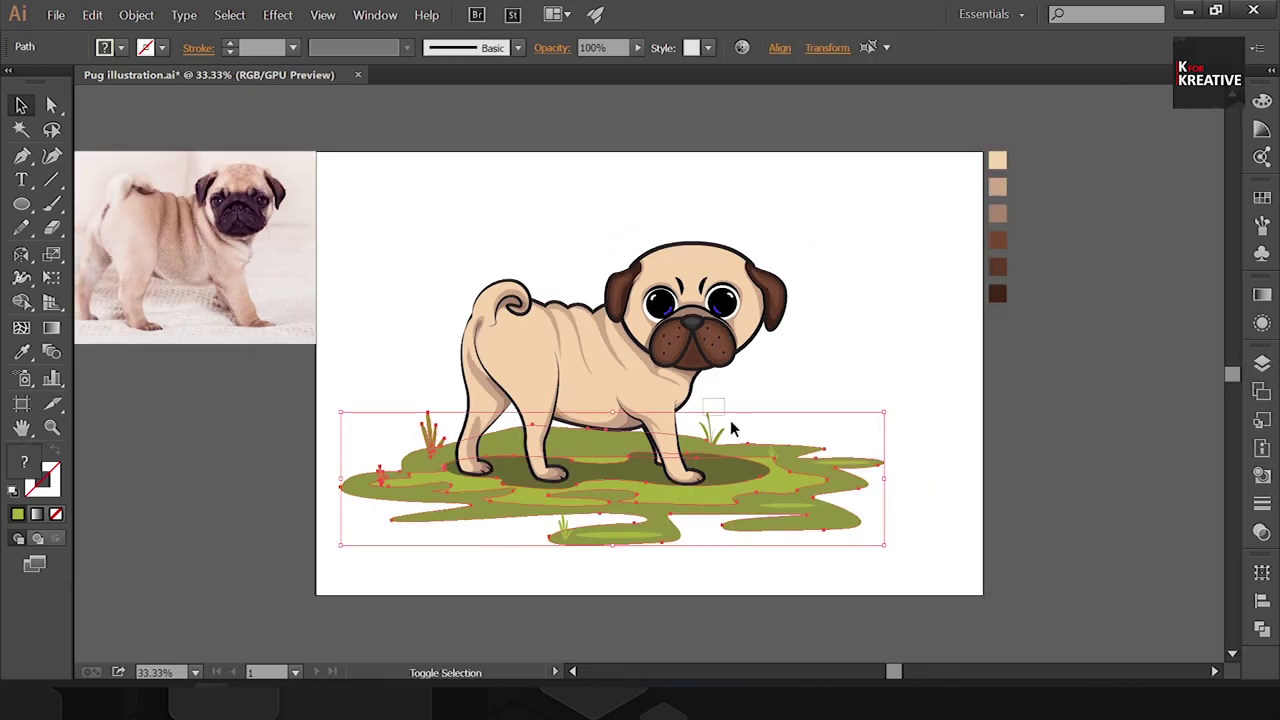
{"action": "left_click", "coordinate": [677, 566]}
{"action": "left_click_drag", "start_coordinate": [352, 206], "coordinate": [882, 586]}
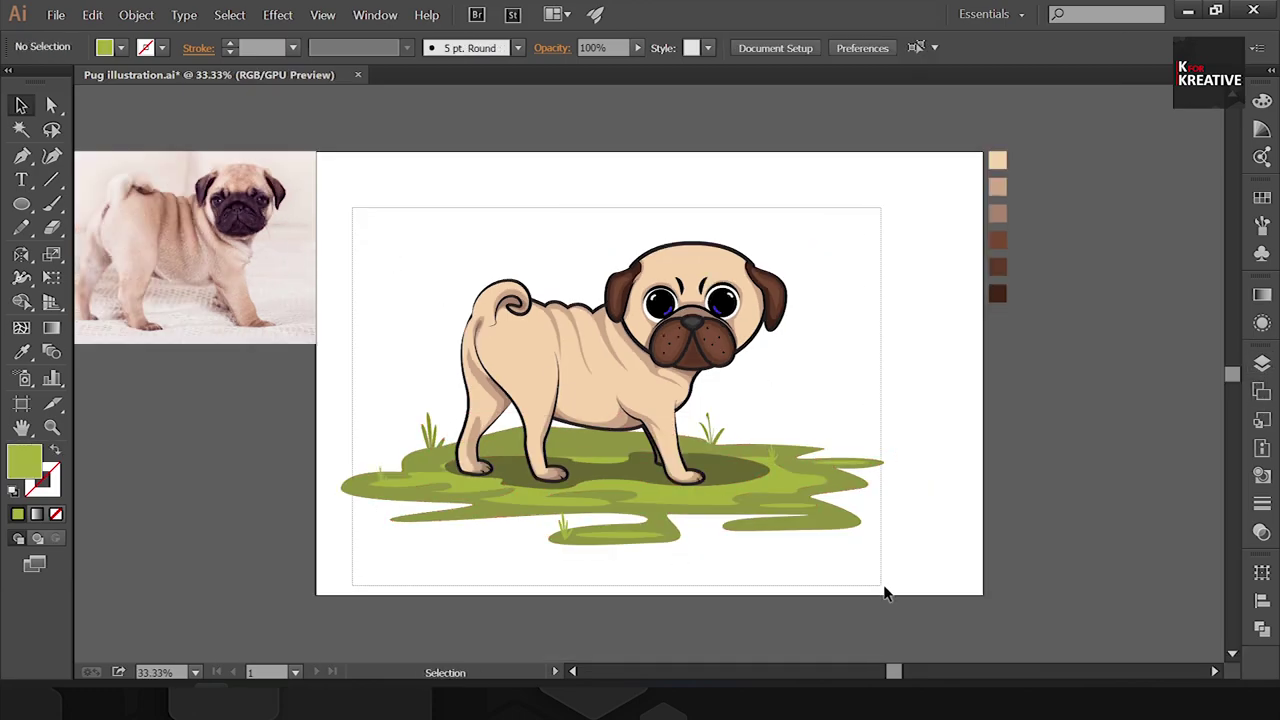
{"action": "left_click_drag", "start_coordinate": [639, 391], "coordinate": [677, 395]}
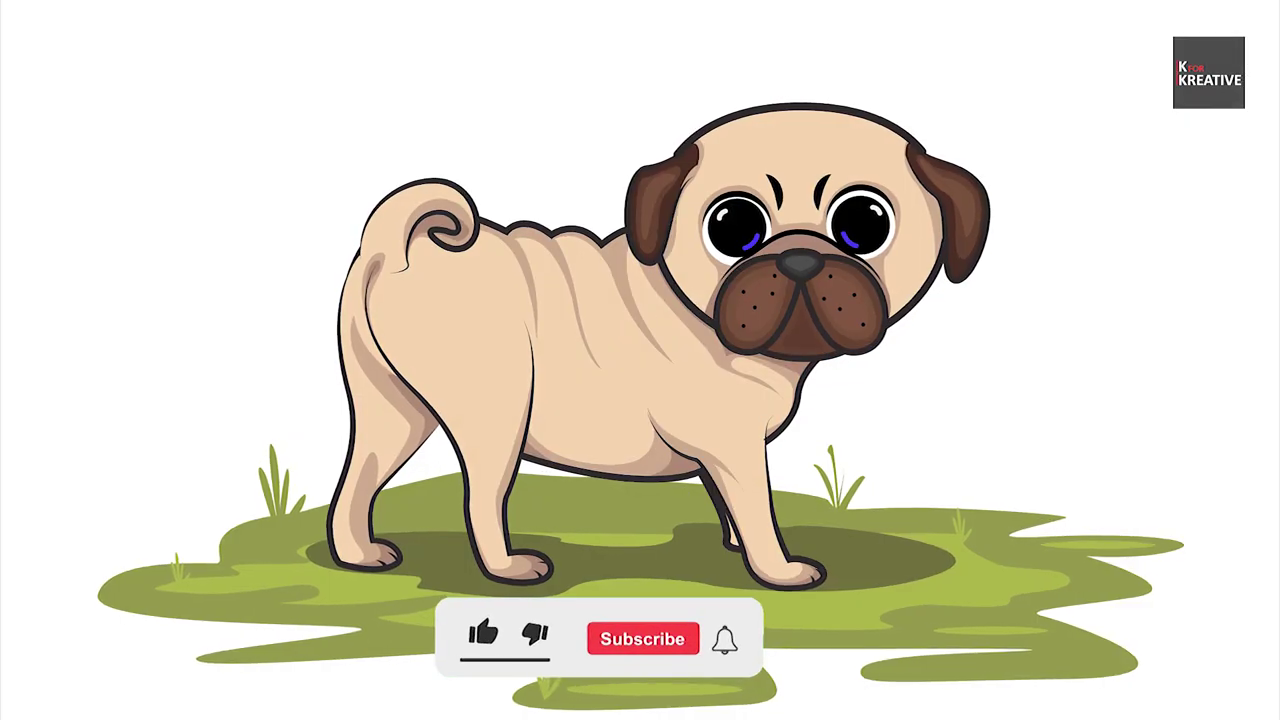